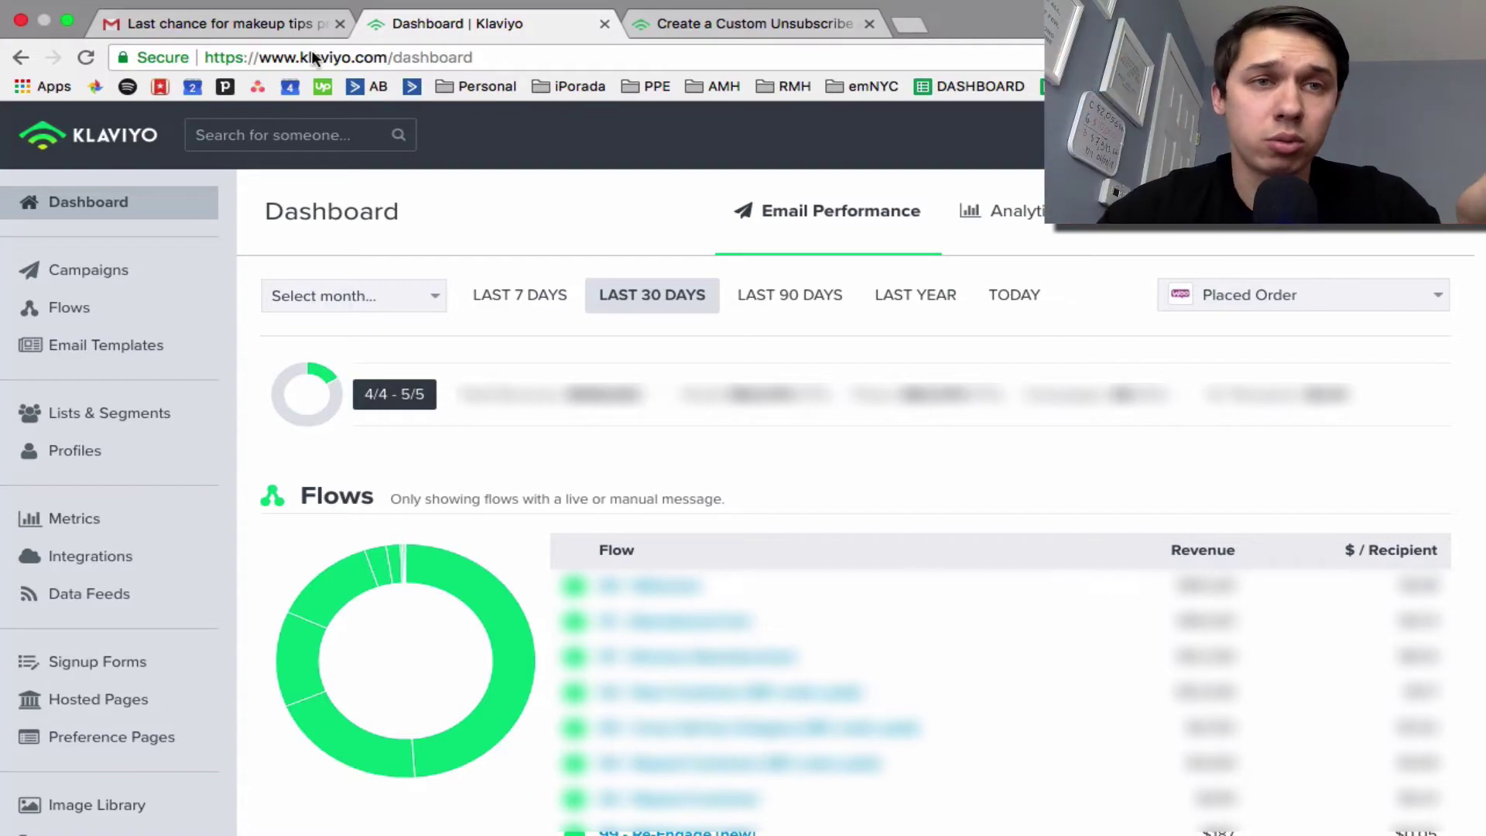
- Follow the Gmail sample email's unsubscribe link to Klaviyo's default Update your preferences page, then go back to the dashboard
click(244, 47)
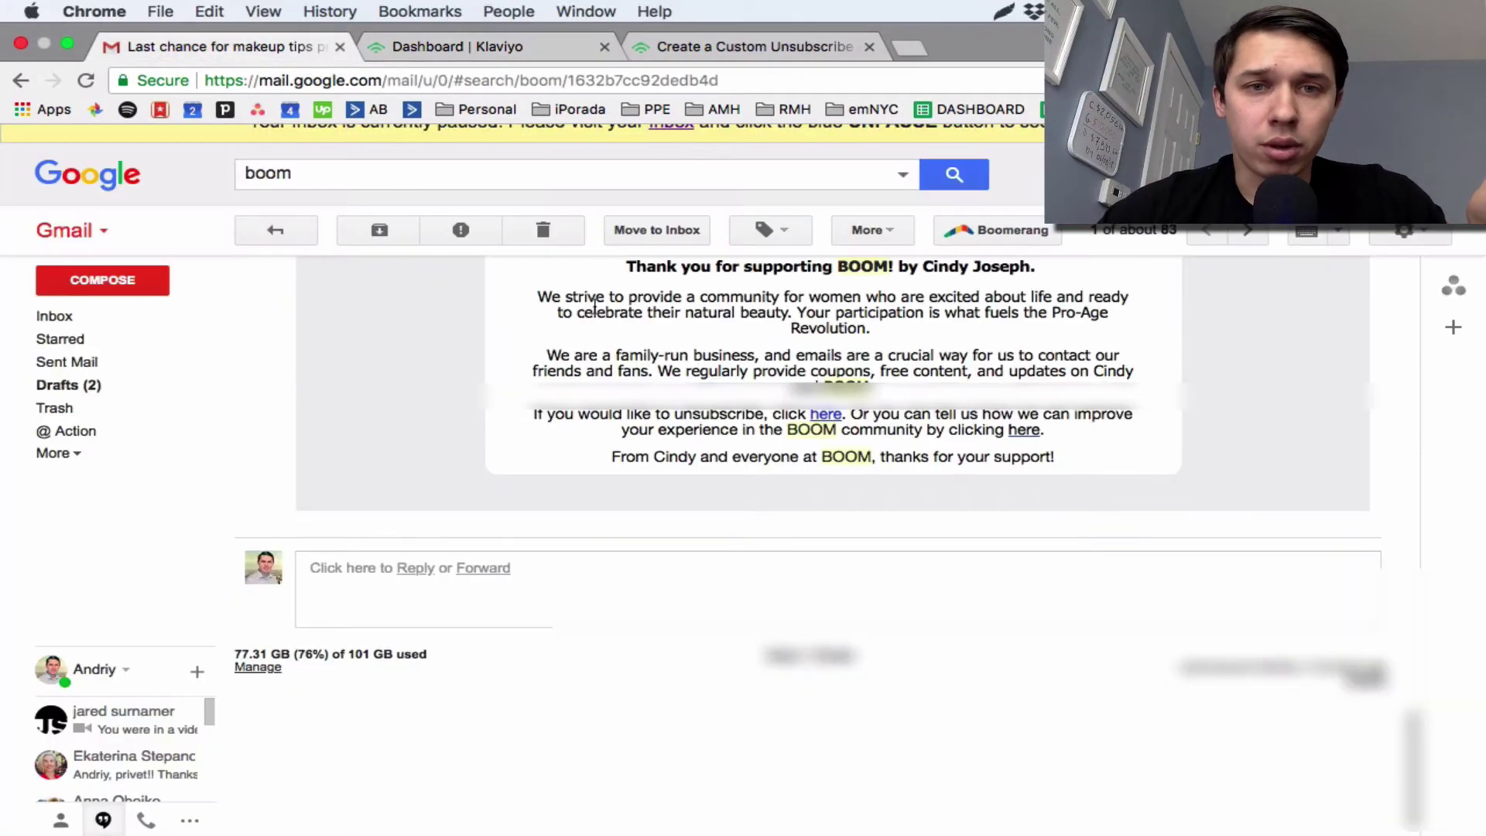
scroll(629, 334, up, 15)
scroll(628, 335, up, 5)
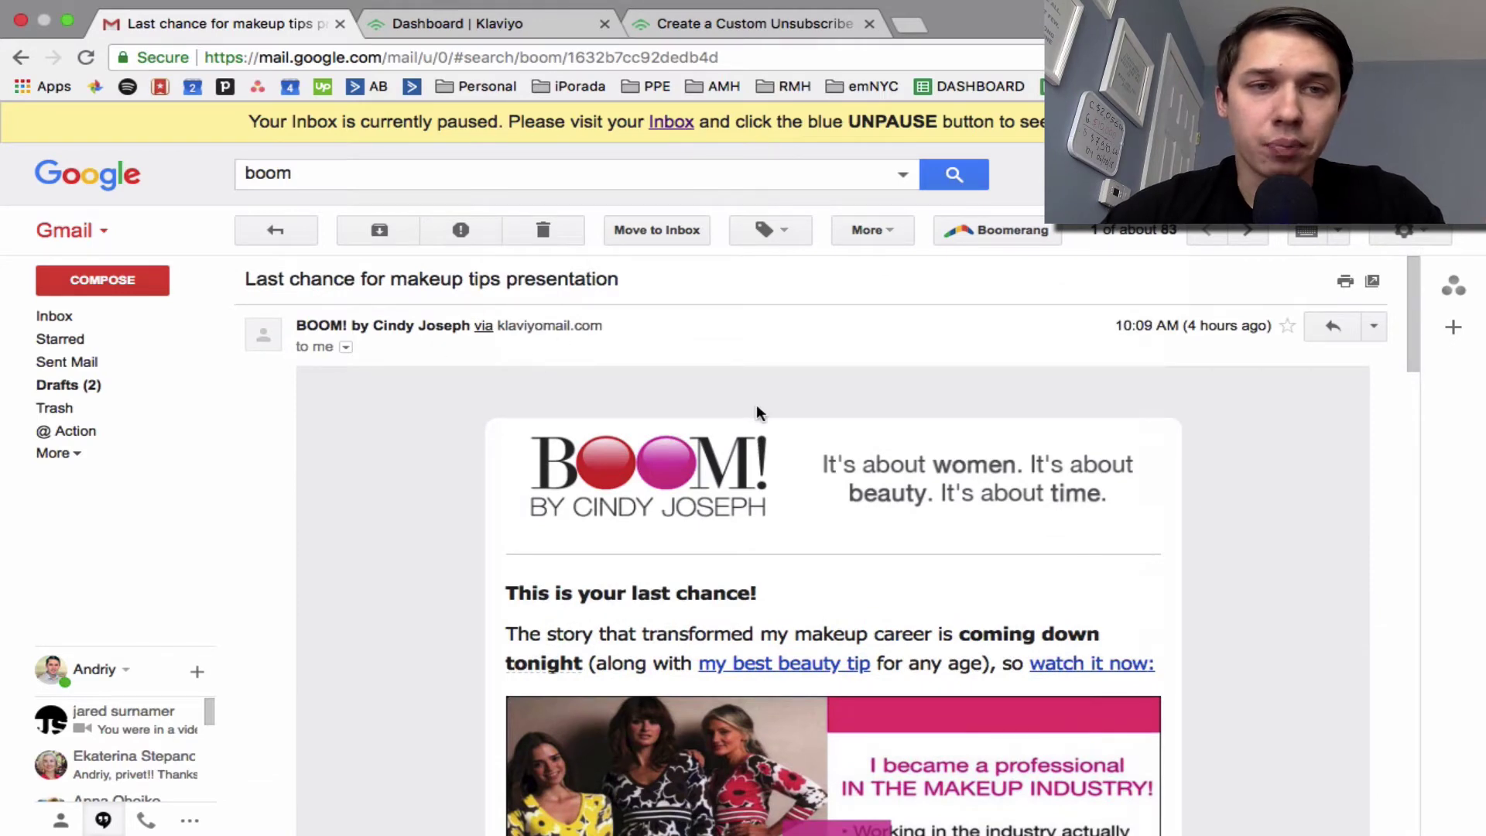
scroll(755, 404, down, 20)
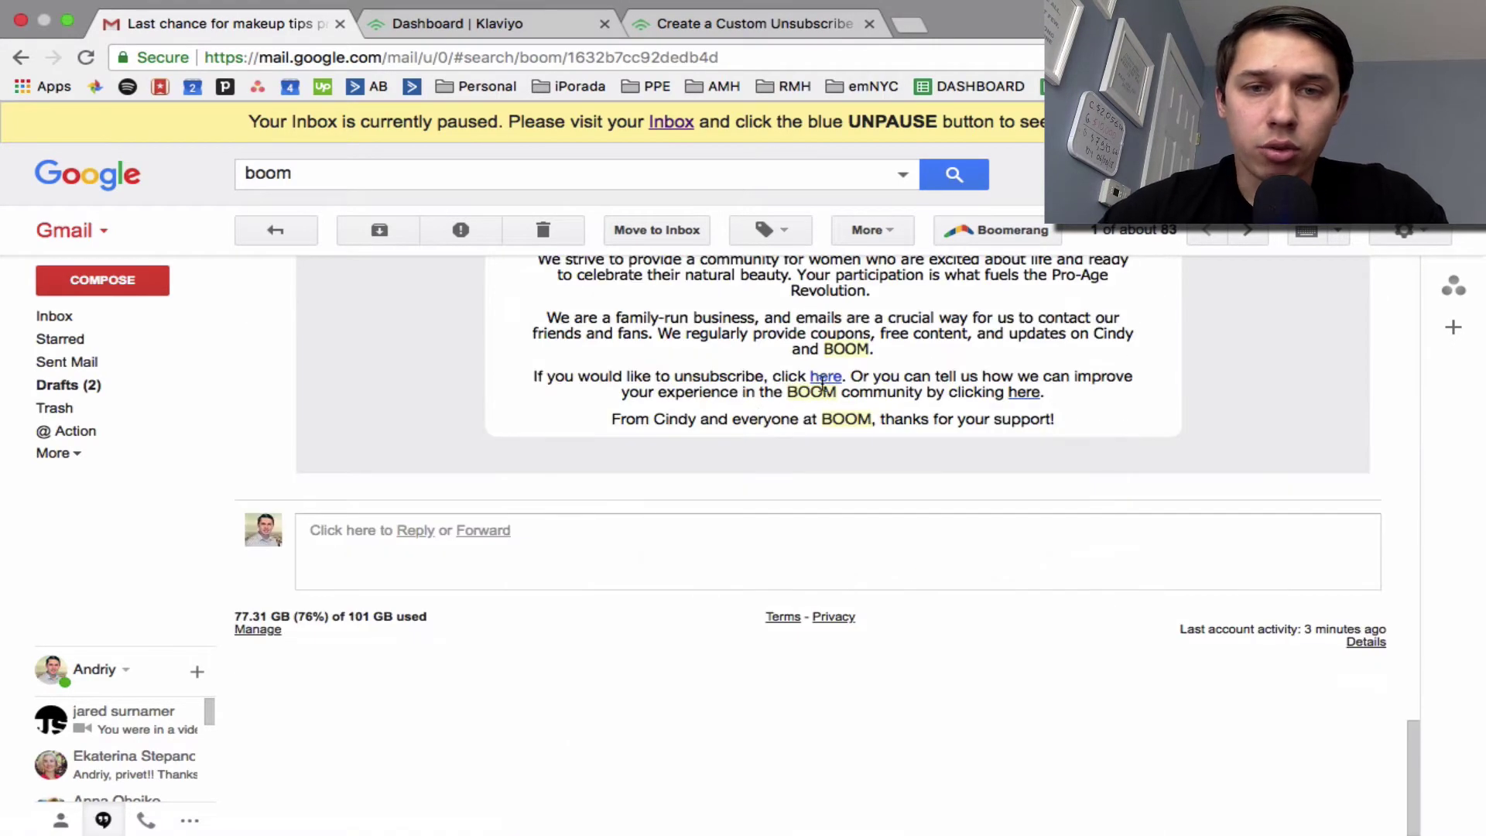
click(826, 377)
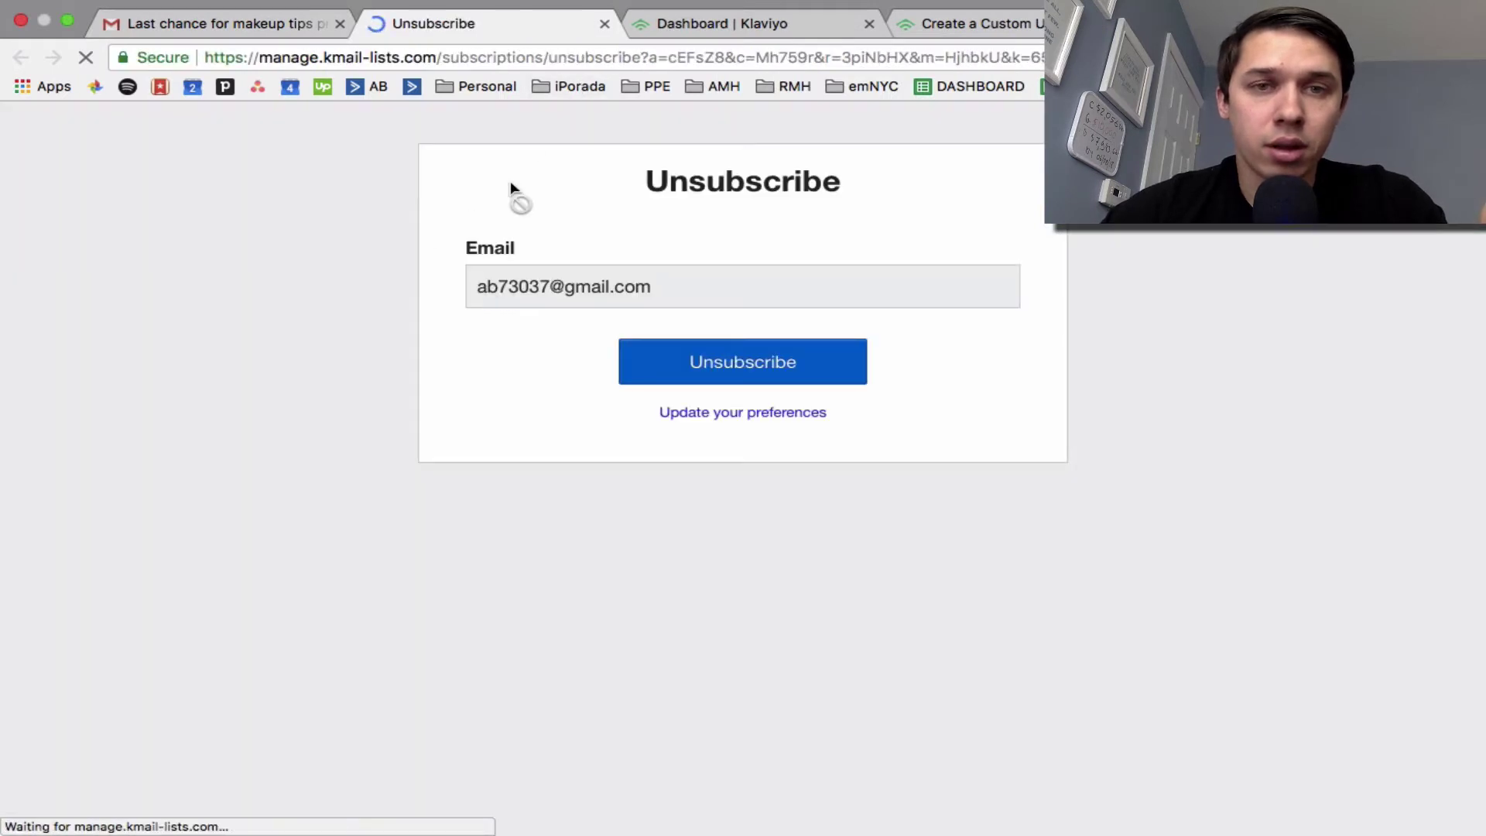
click(810, 417)
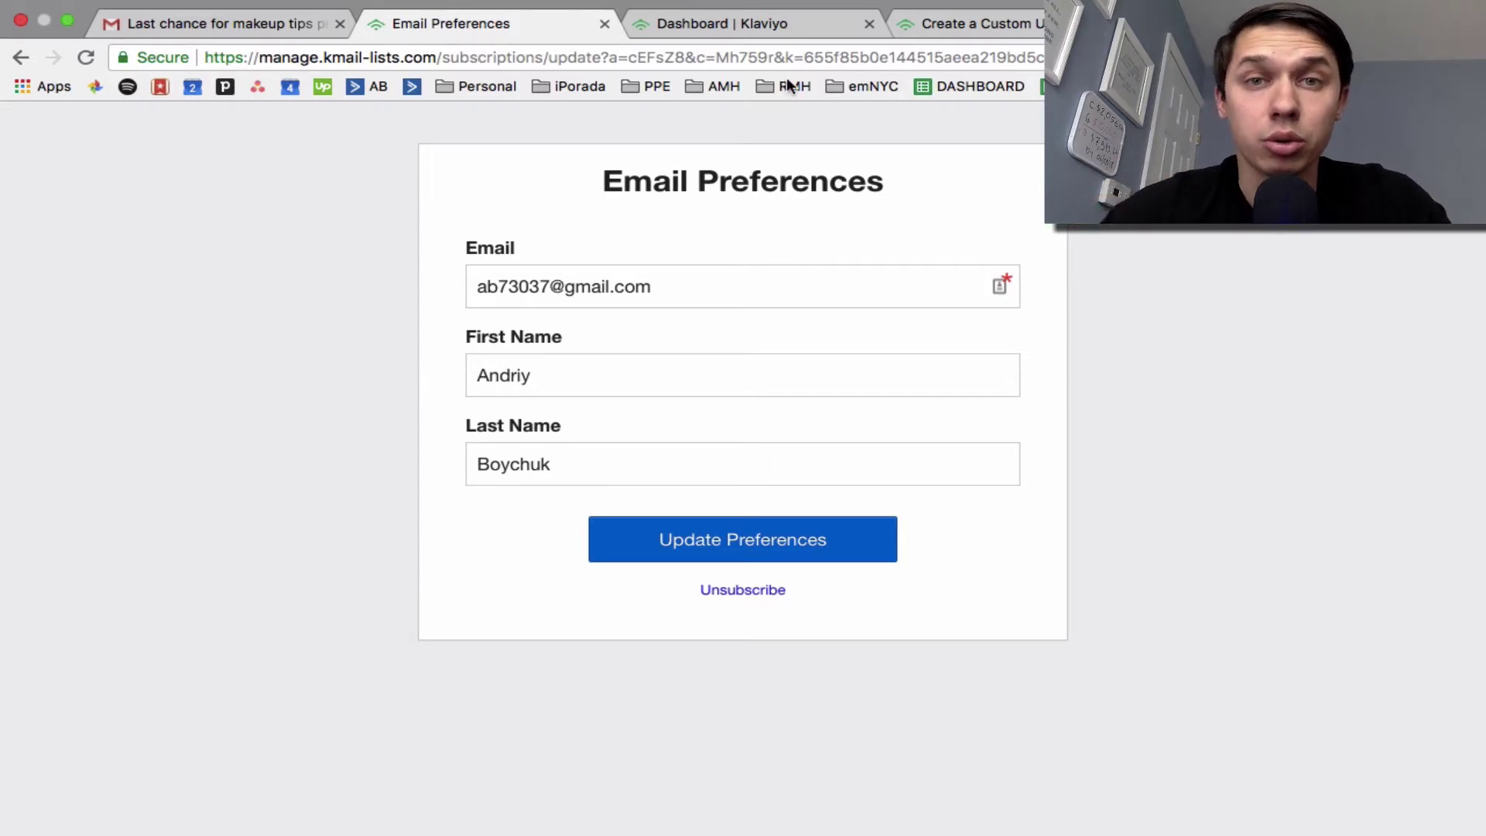
click(789, 26)
scroll(623, 318, down, 5)
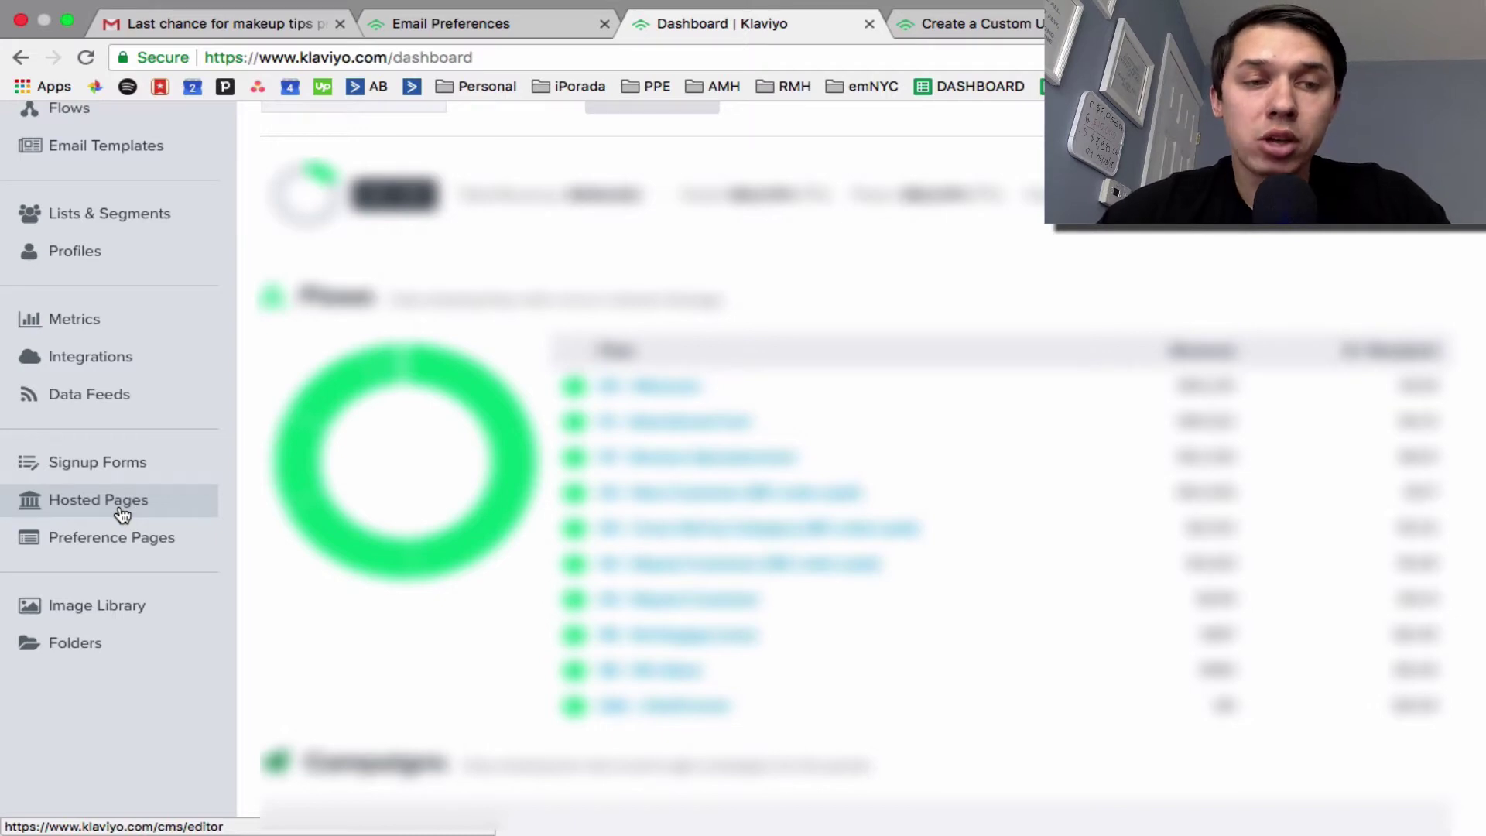
- Add a hosted page named Email_preferences, creating email_preferences.tmpl with the default template code
click(122, 515)
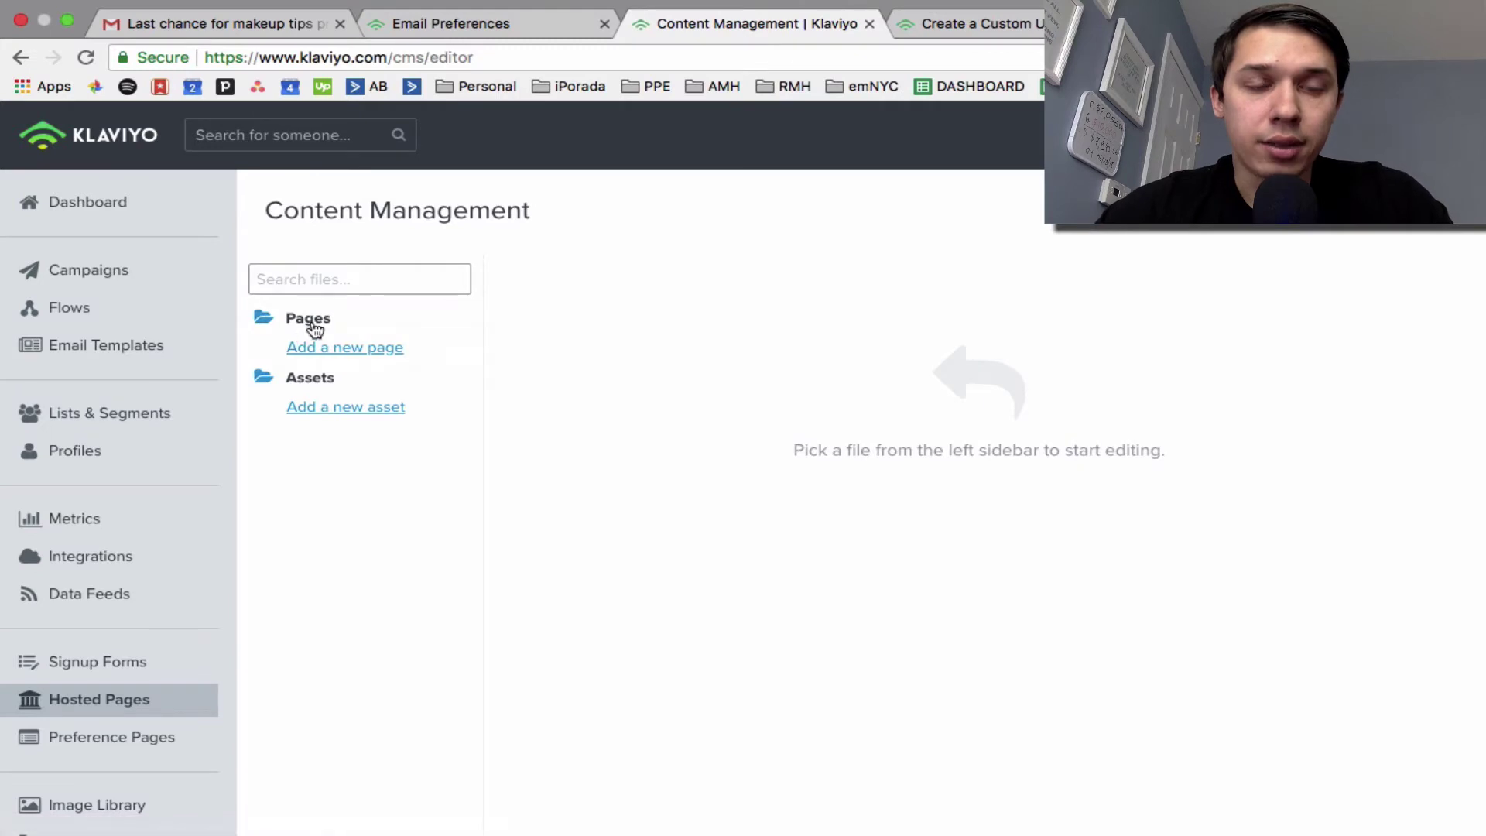
click(383, 349)
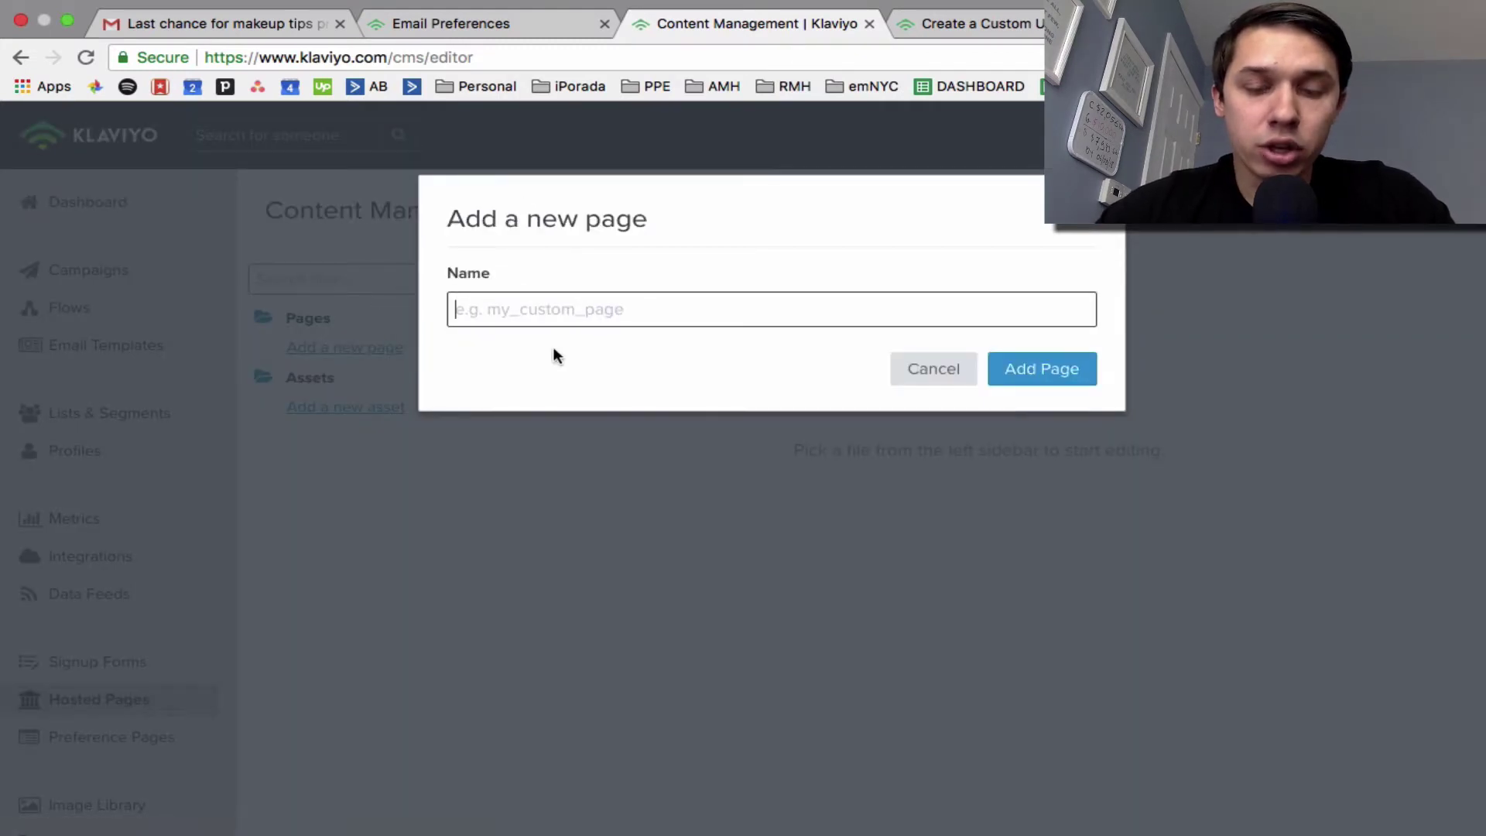
text(Email_preferences)
click(1012, 387)
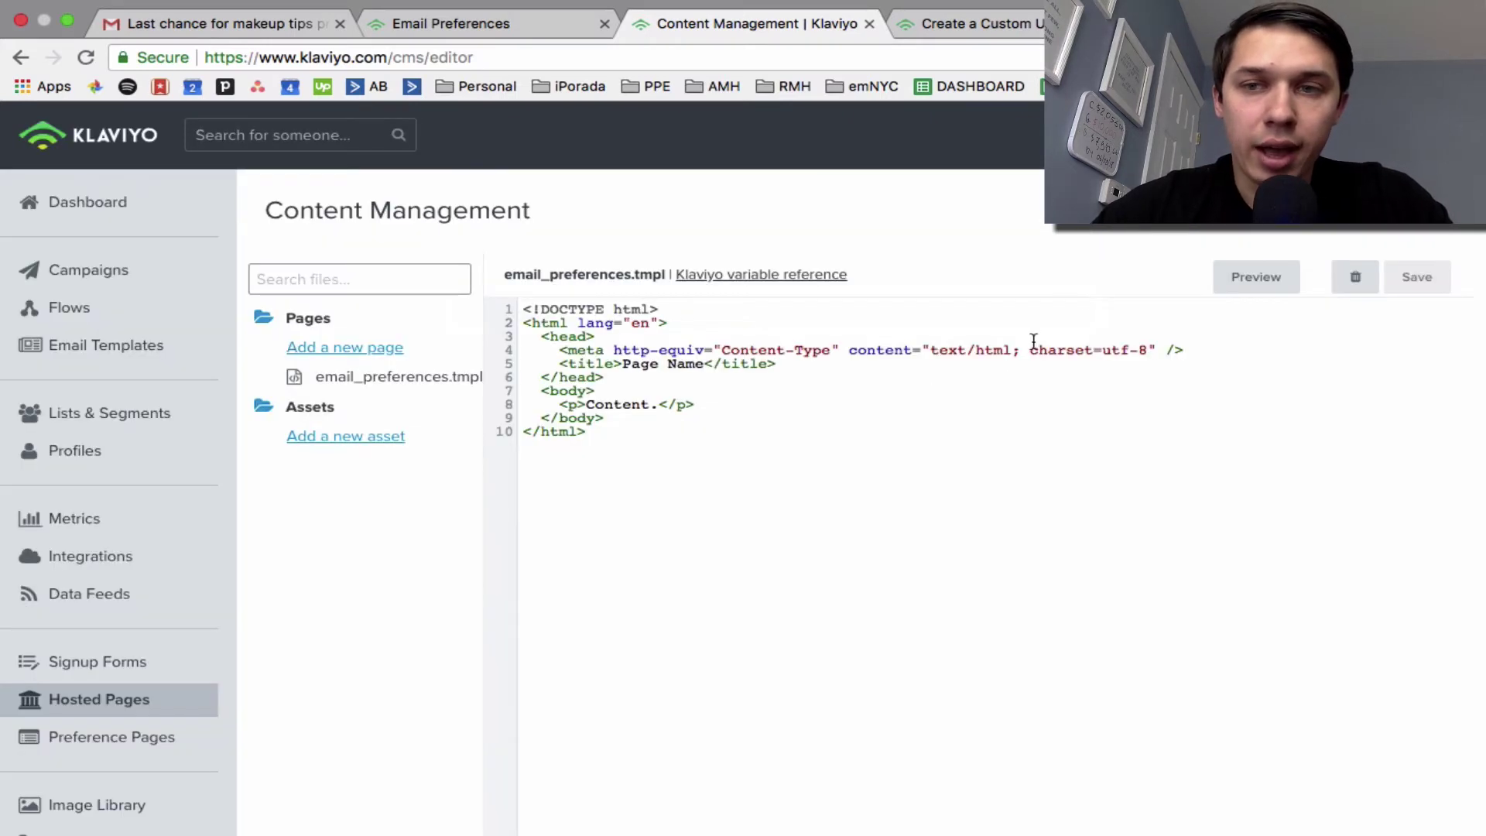
- Preview email_preferences.tmpl live, confirming it shows only the placeholder 'Content.', and return
click(1290, 280)
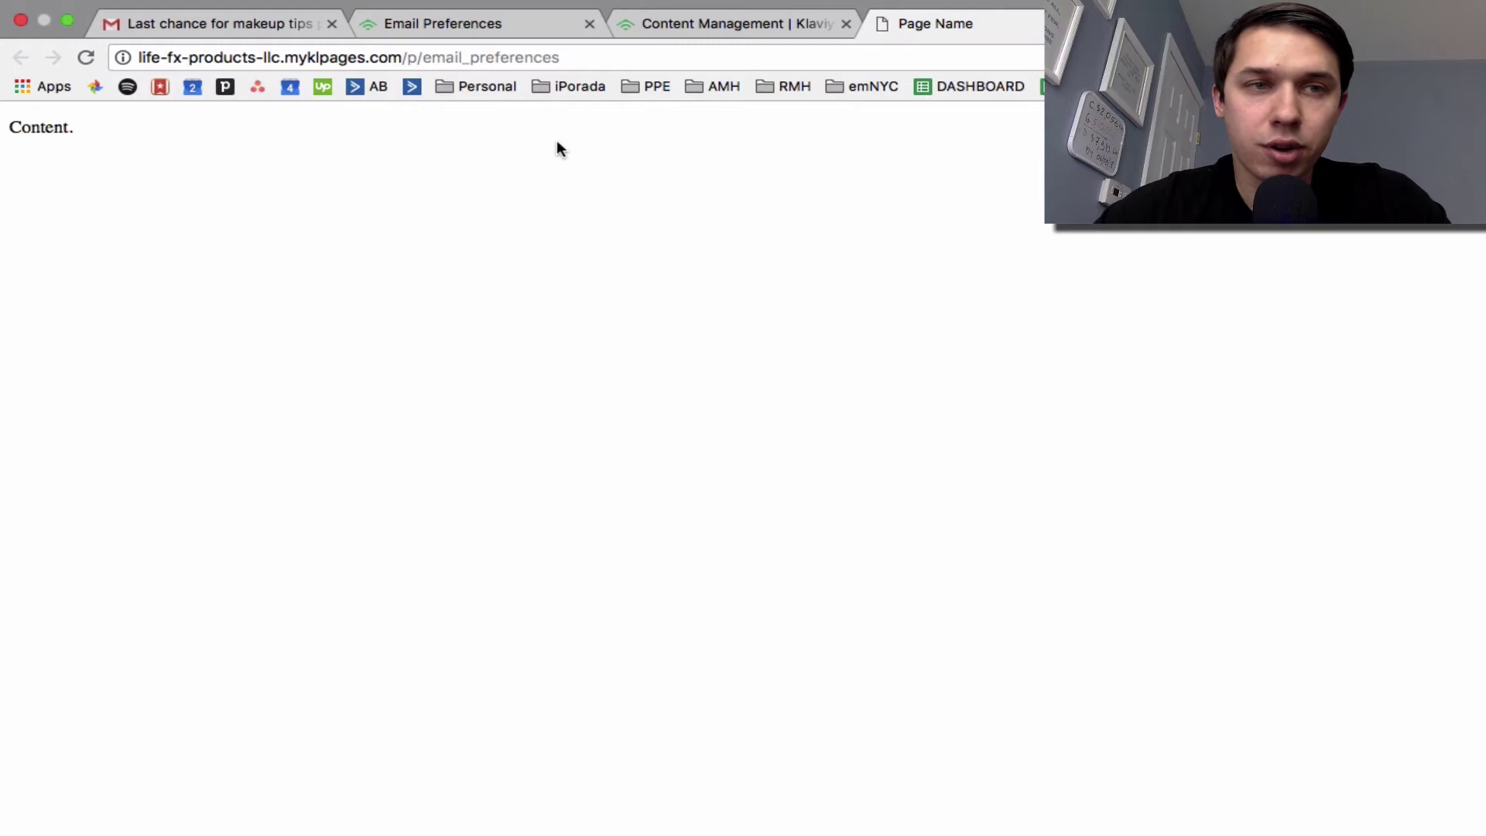
drag(130, 140, 4, 125)
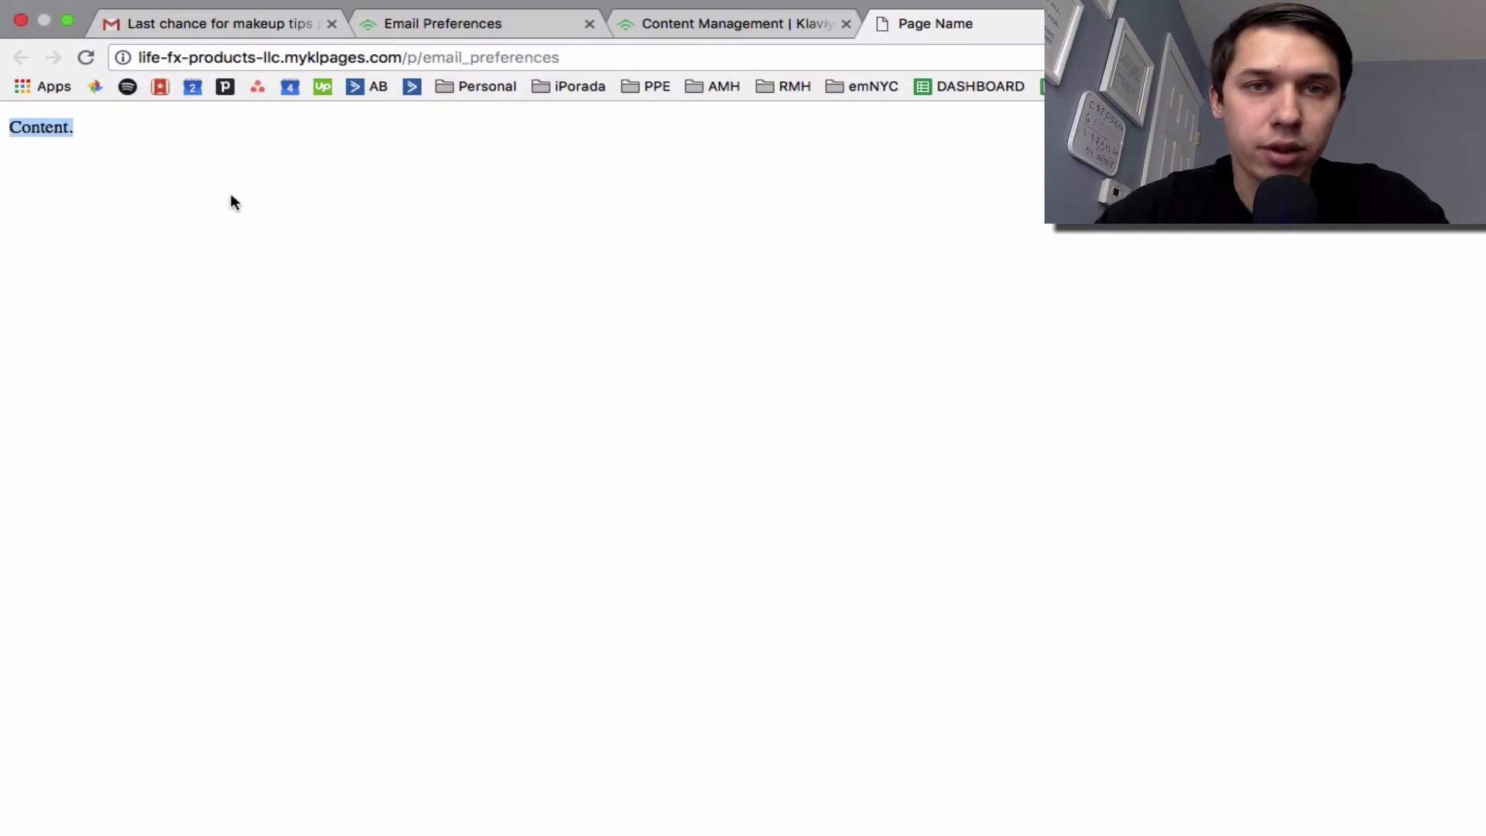
click(720, 27)
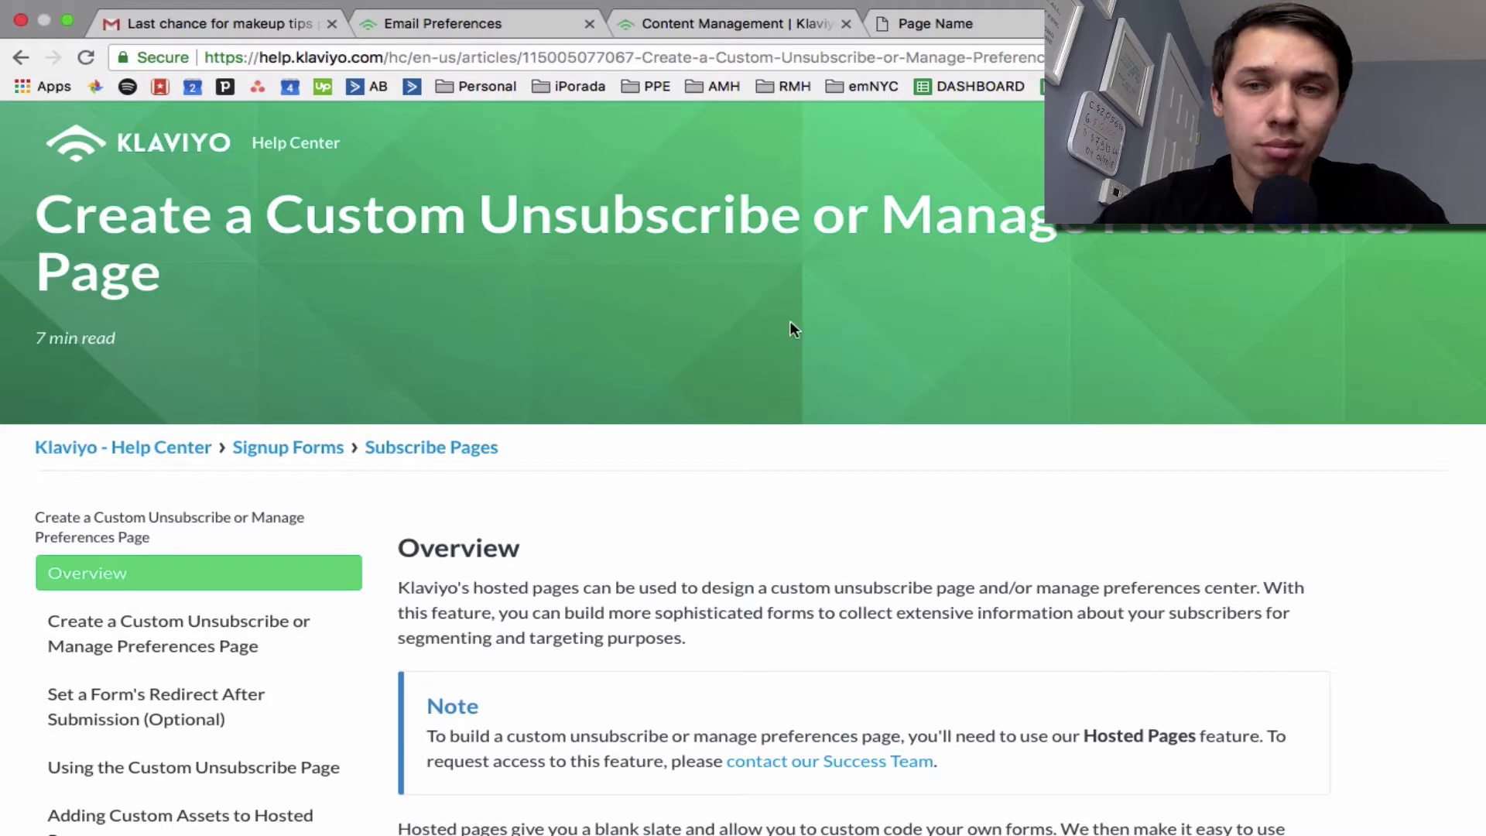
- Copy the custom unsubscribe article's sample HTML from <!DOCTYPE html> through </html>
scroll(791, 323, down, 20)
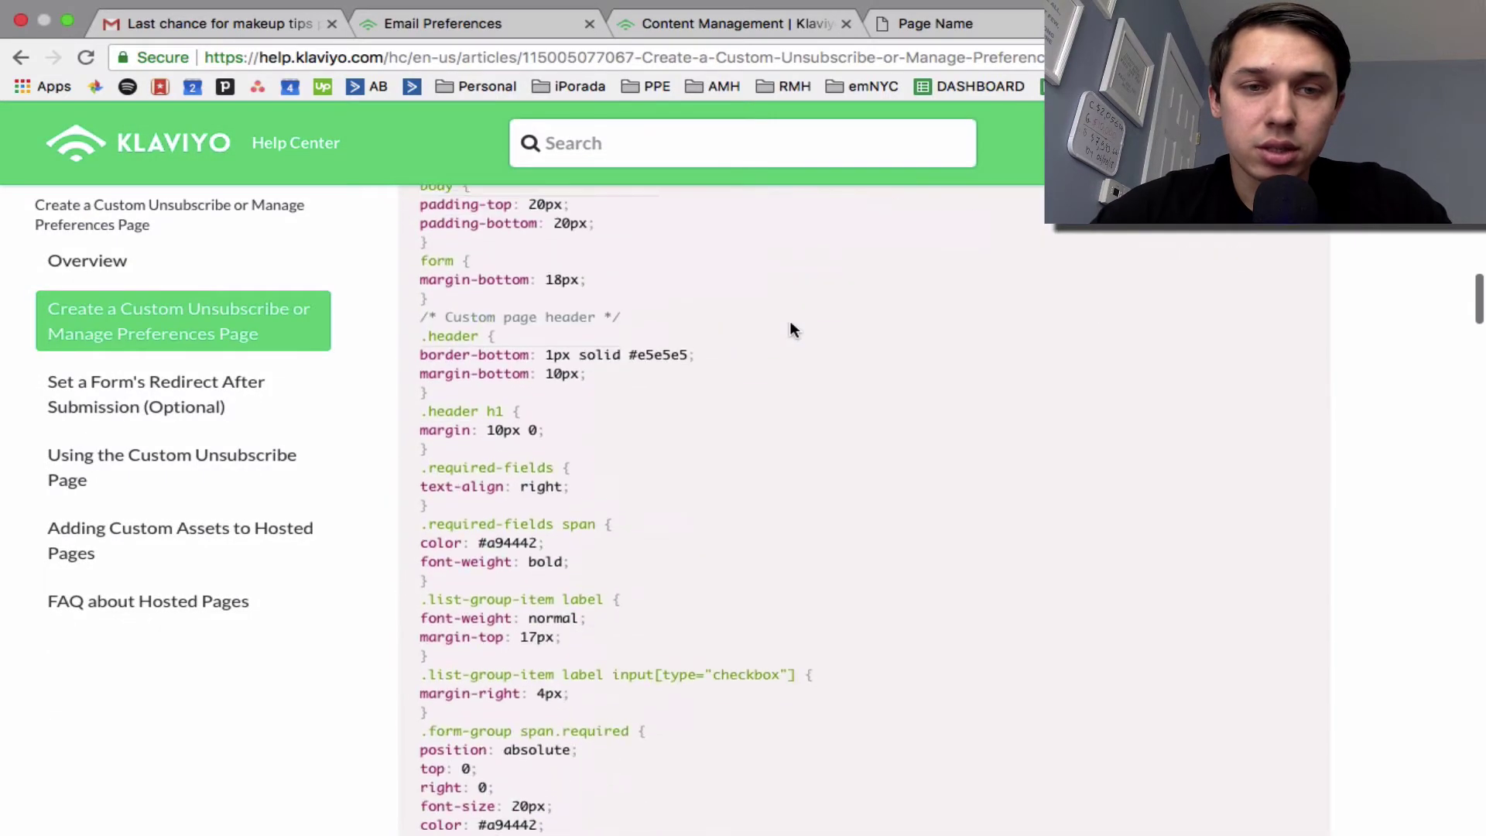
scroll(790, 324, up, 5)
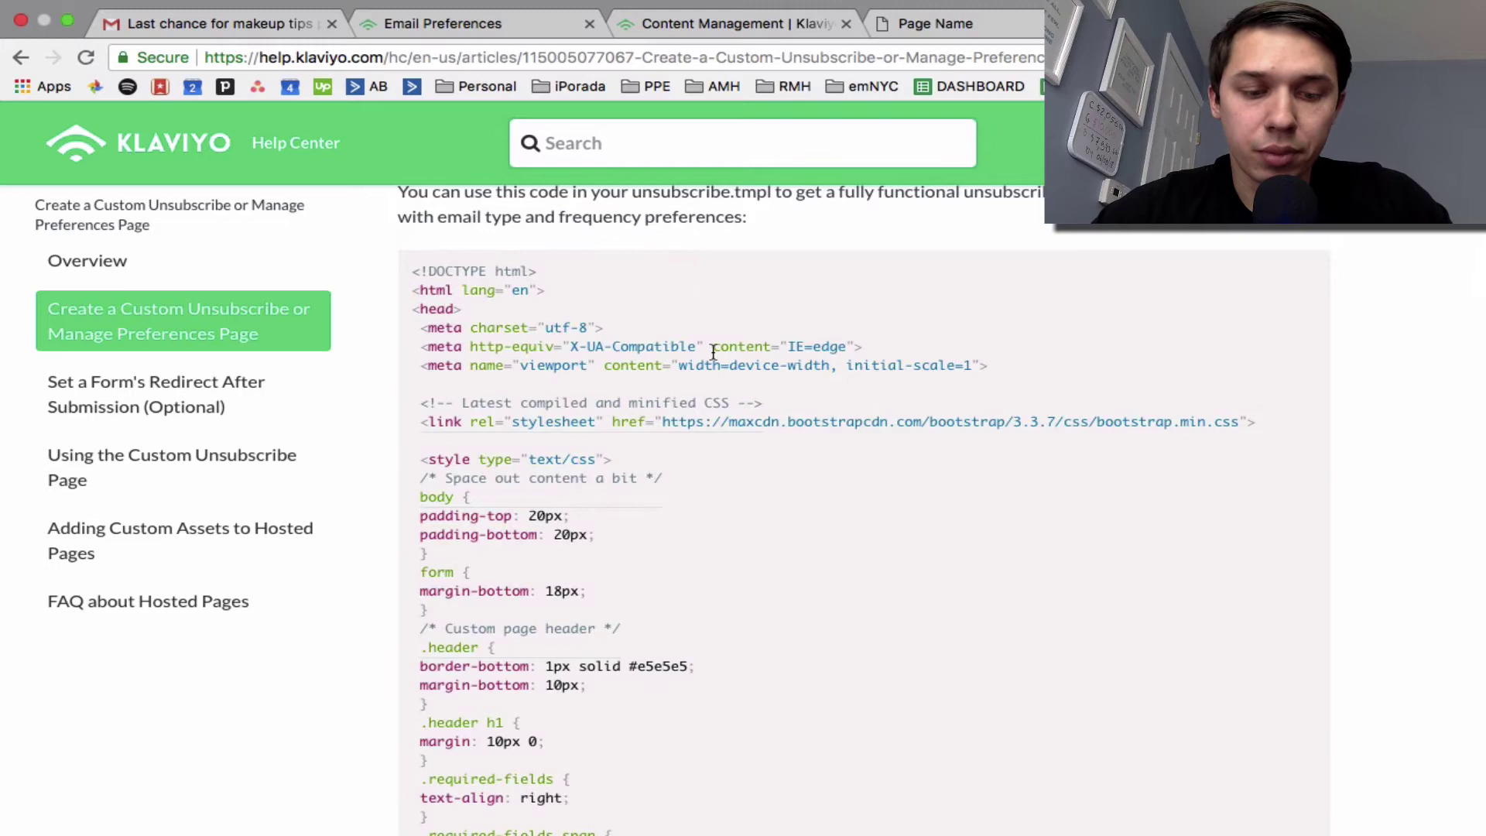
key(super+a)
click(596, 324)
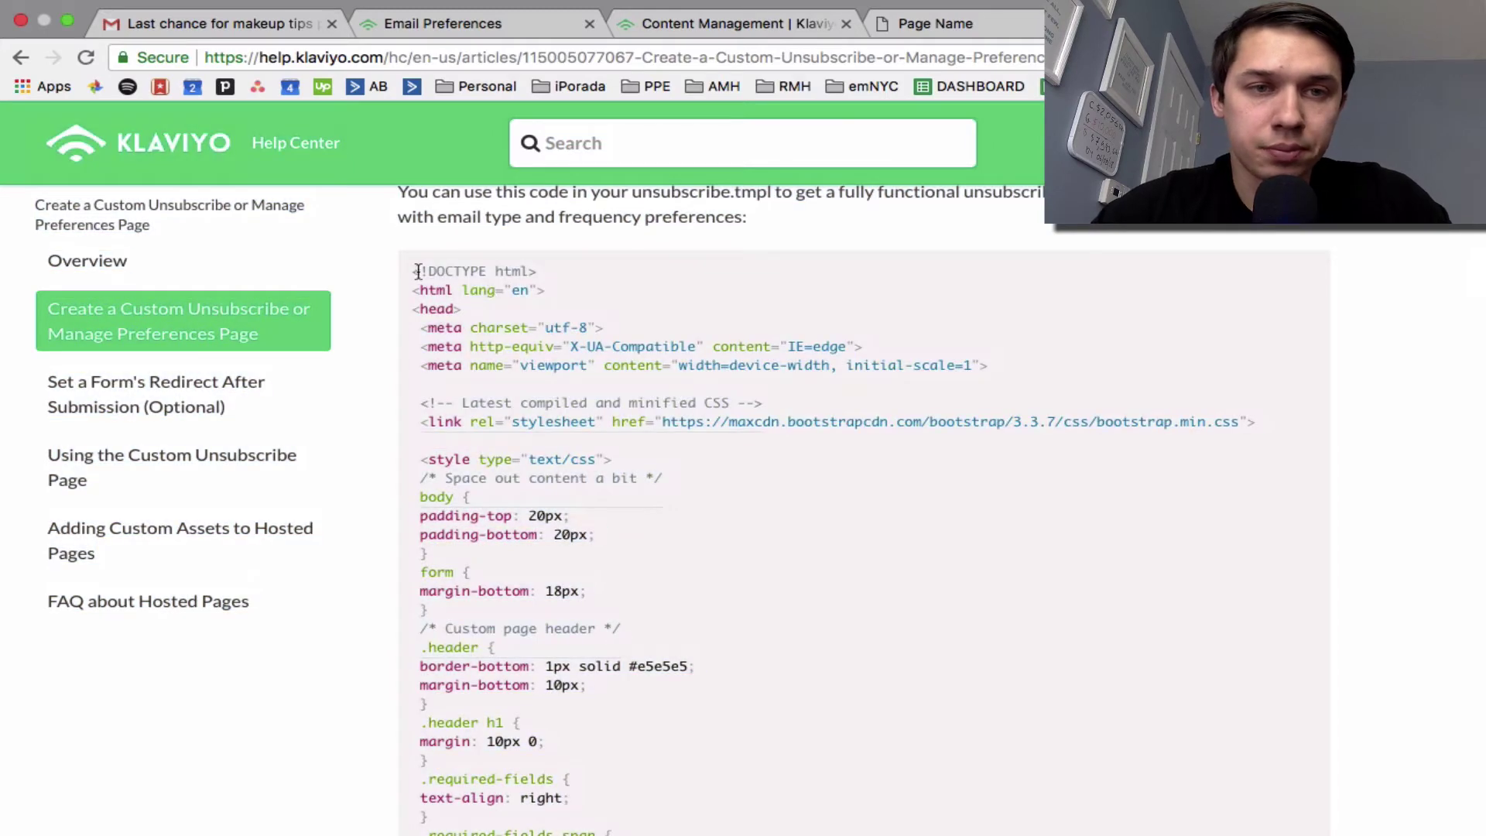
drag(411, 271, 541, 482)
scroll(593, 374, down, 20)
scroll(592, 372, up, 10)
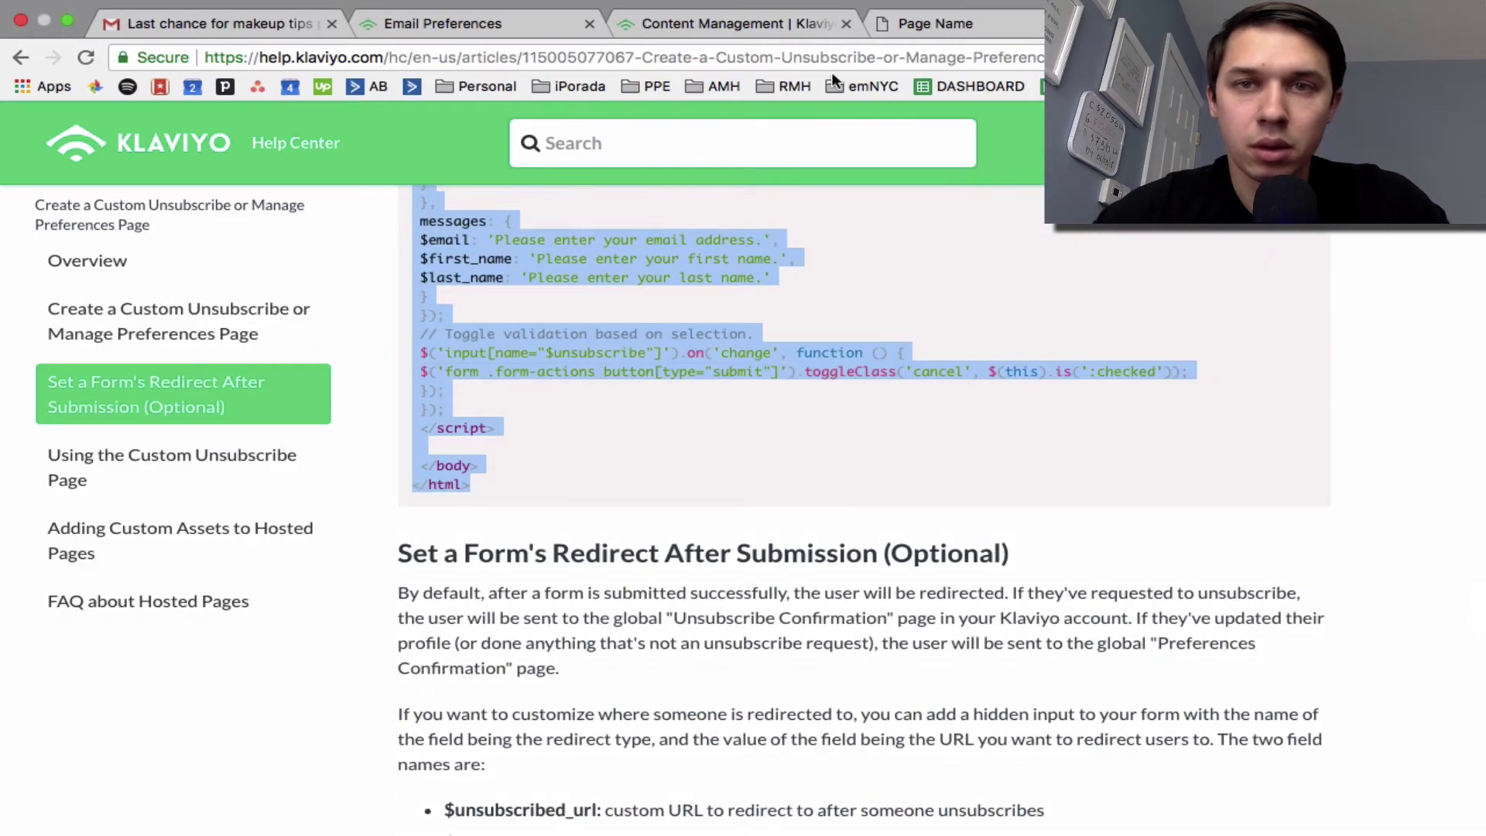
click(907, 31)
- Replace all of email_preferences.tmpl's starter code with the copied sample HTML
click(786, 23)
click(769, 349)
key(super+a)
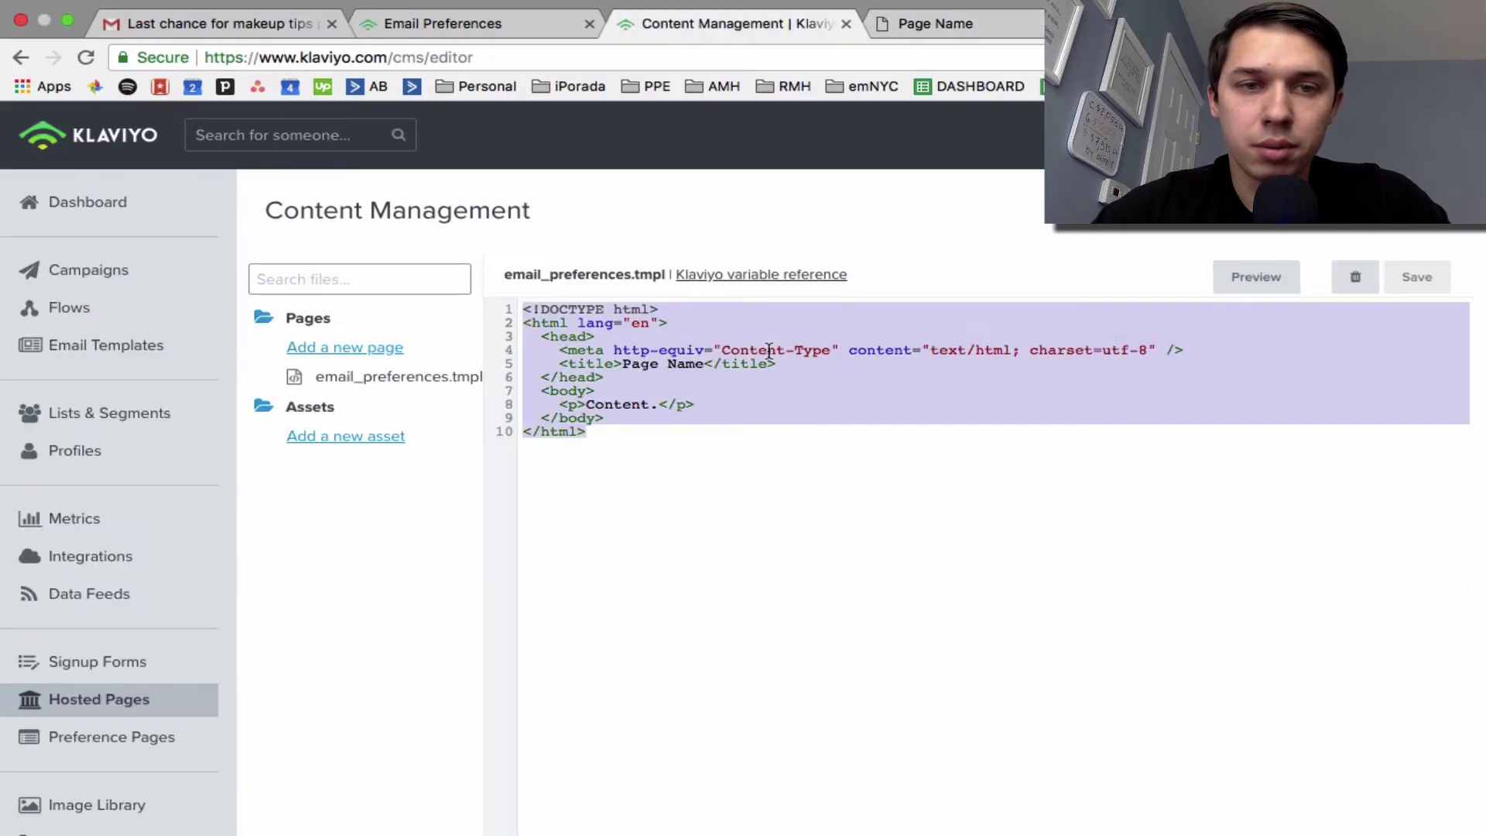
key(super+v)
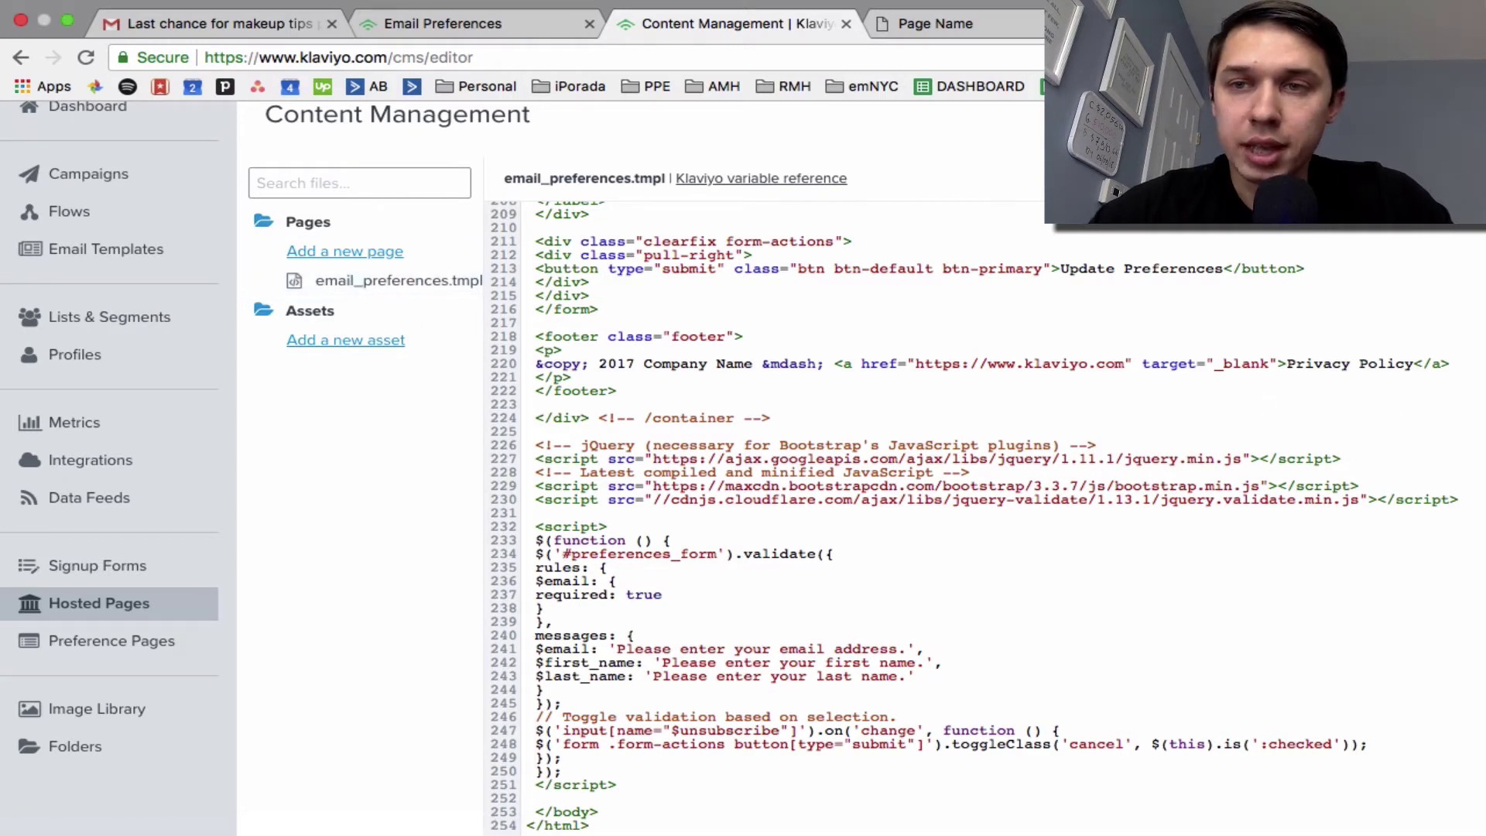
- Open the live email_preferences page and try its Email Preferences form with interests and frequency options
click(398, 281)
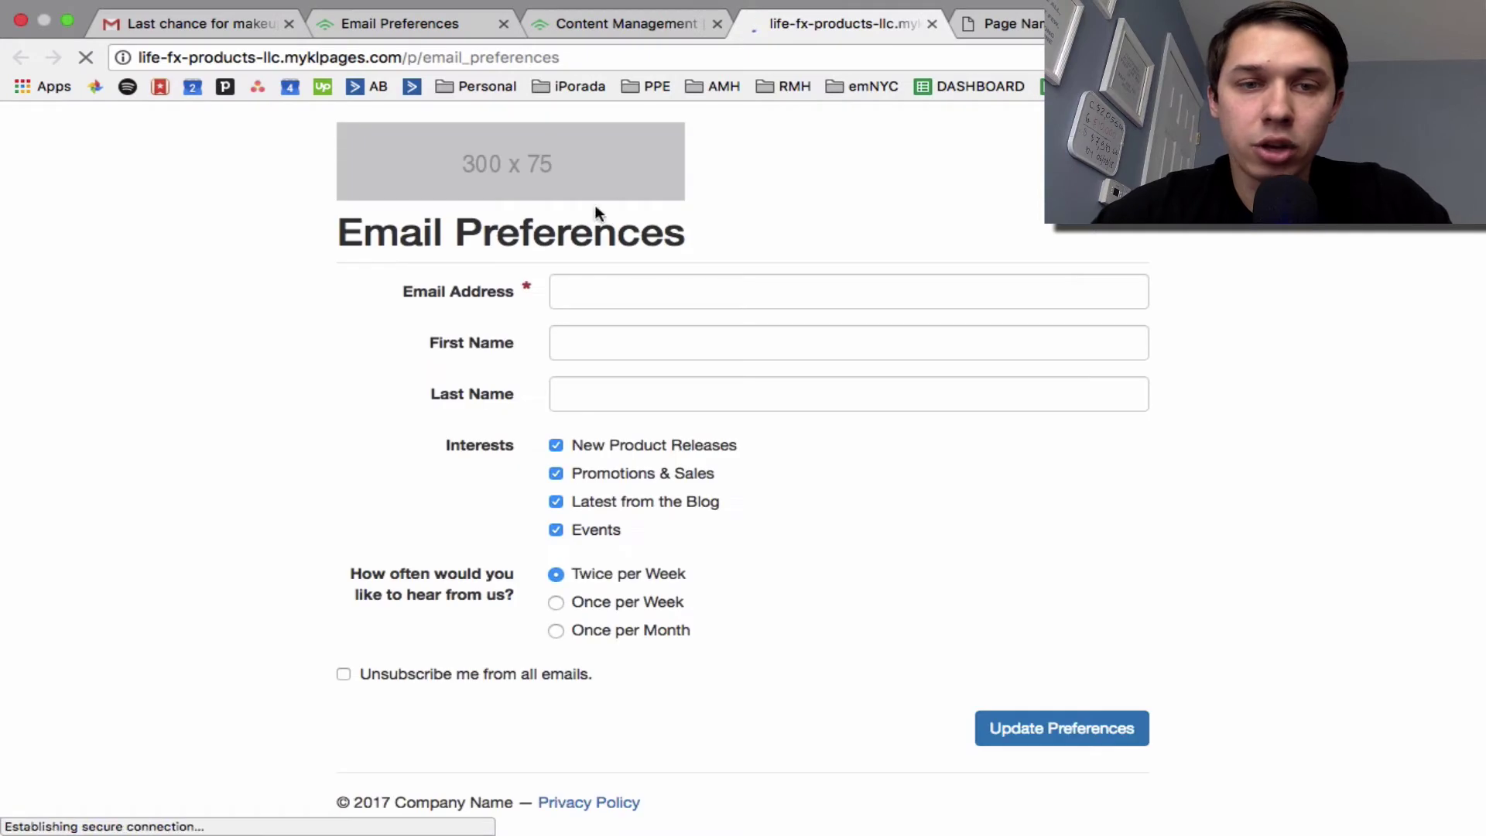
click(593, 290)
scroll(581, 308, down, 1)
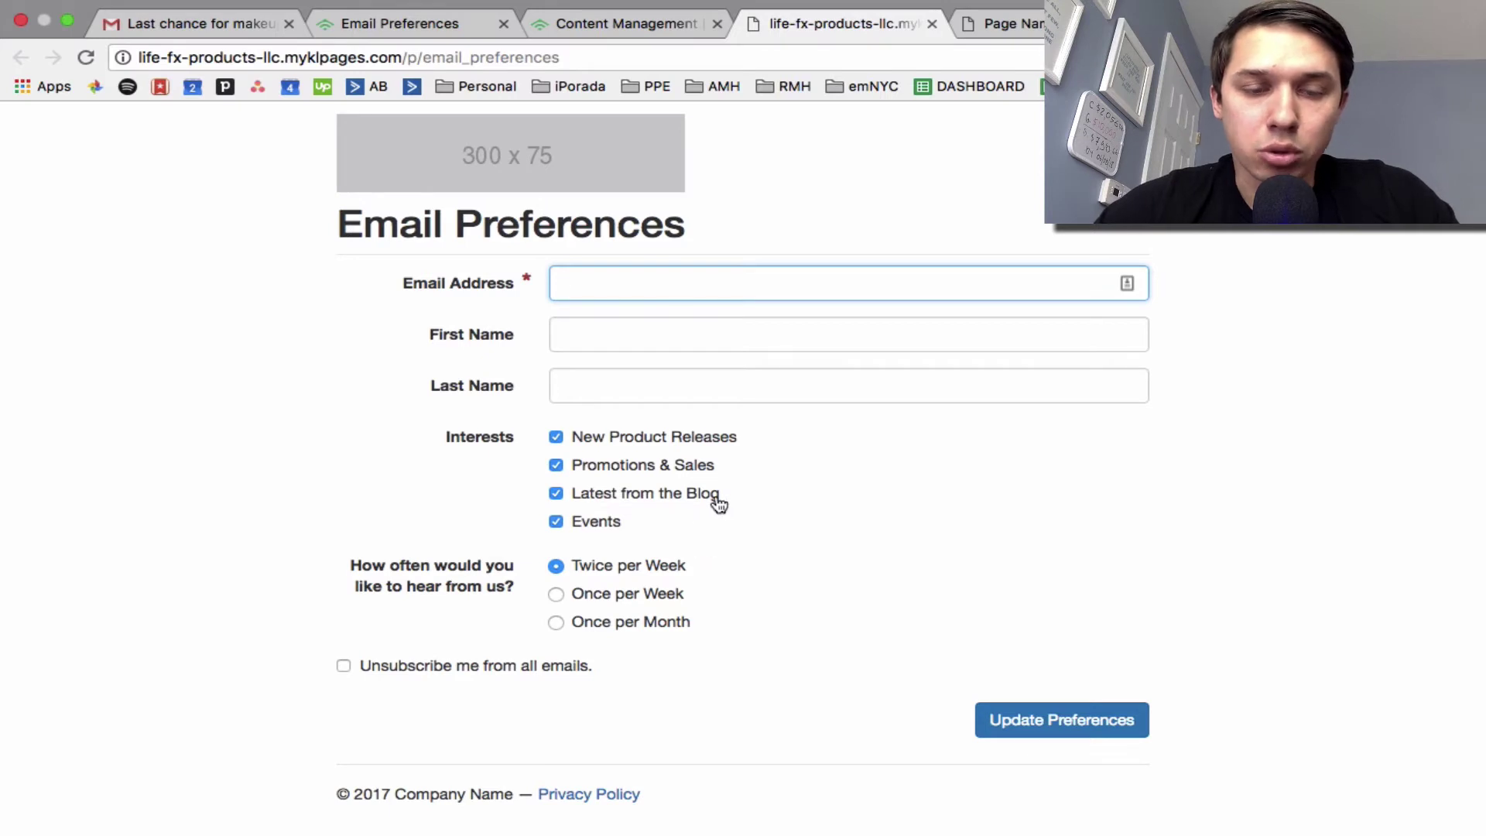
scroll(715, 504, up, 2)
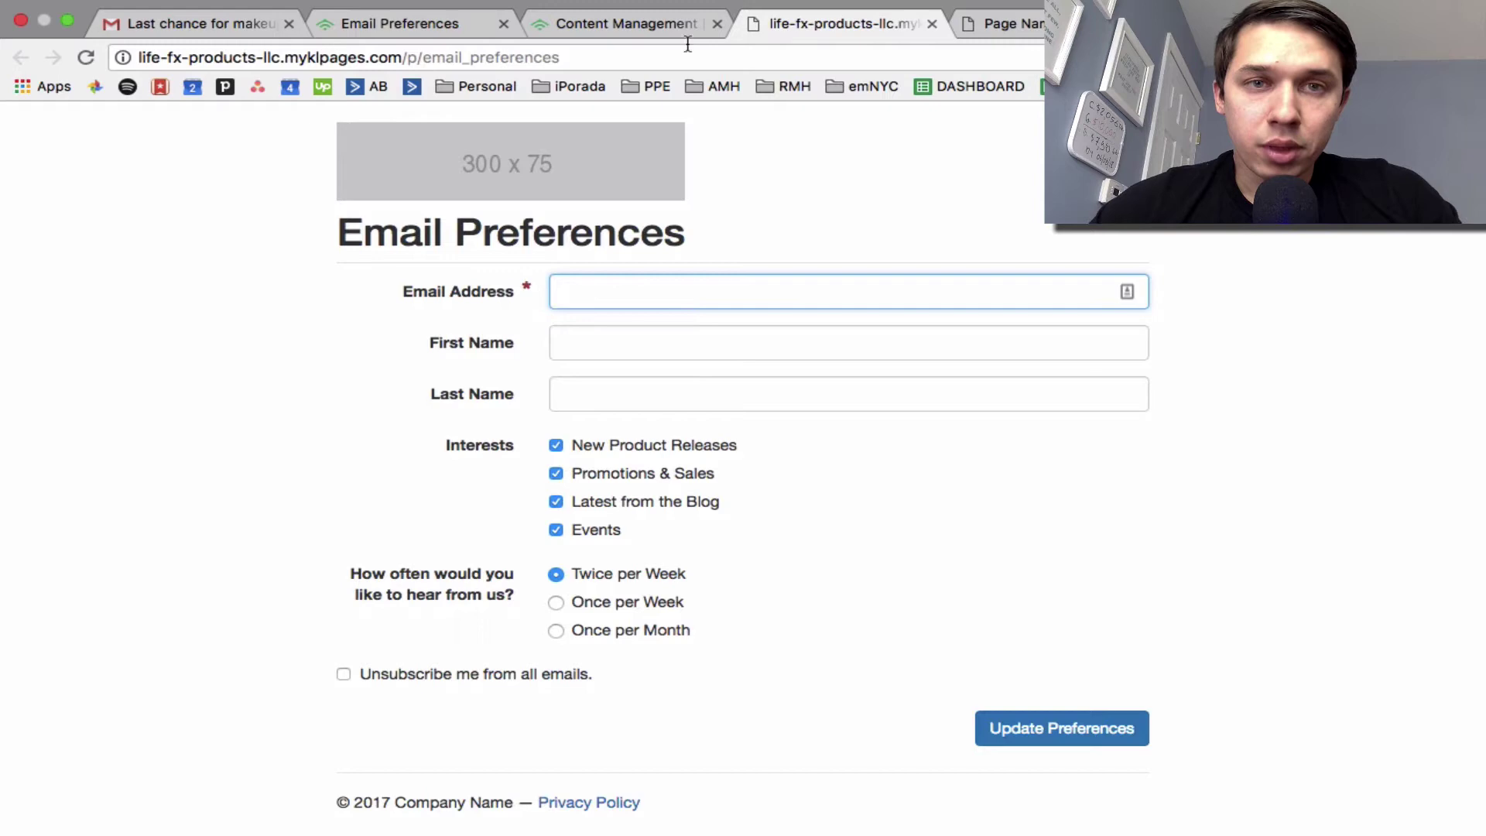
click(662, 27)
- Search Google Images for 'google logo' and enlarge the first logo result
click(990, 25)
click(972, 55)
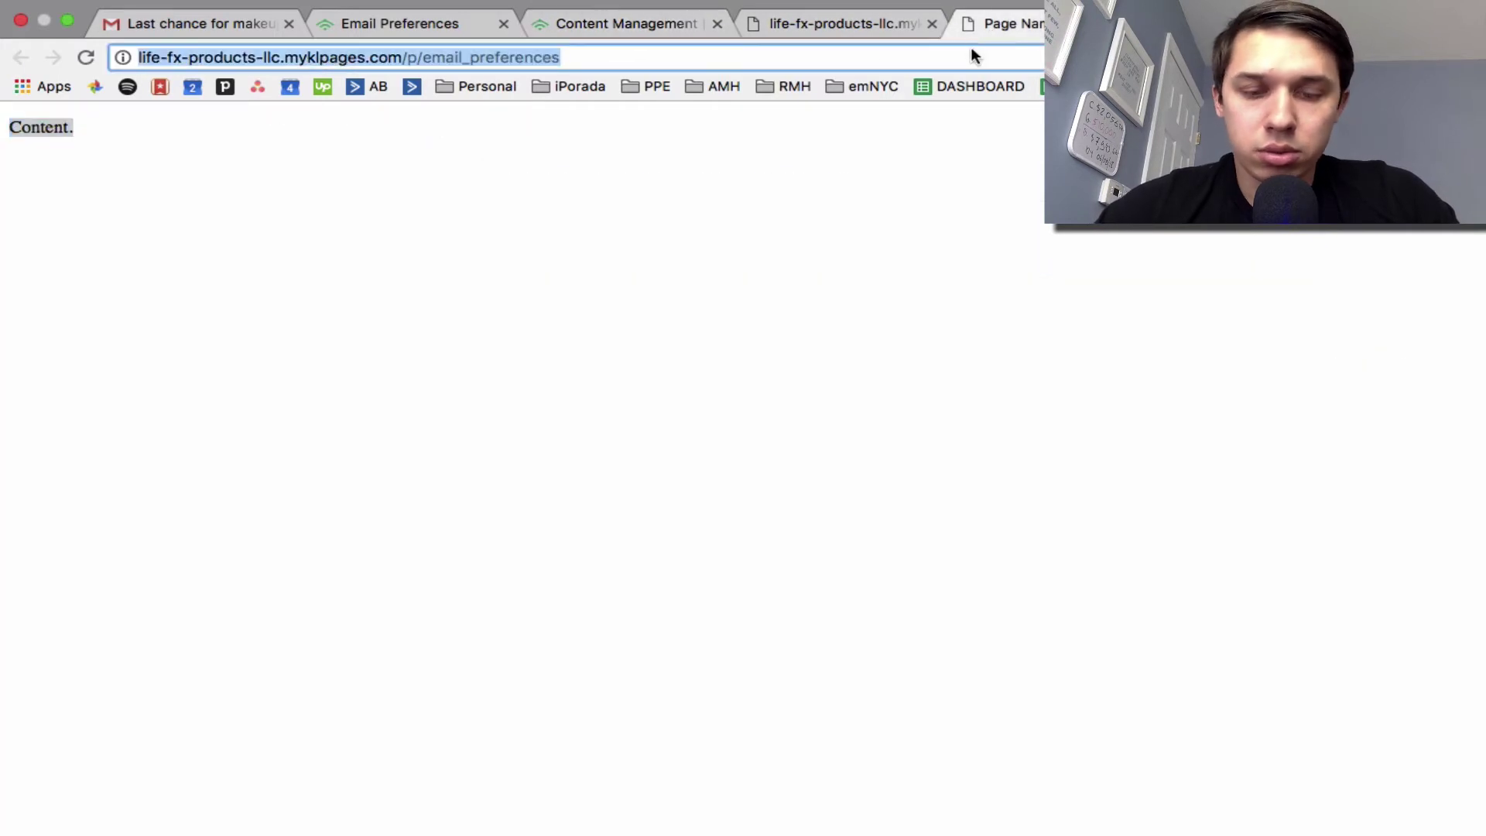
text(google logo)
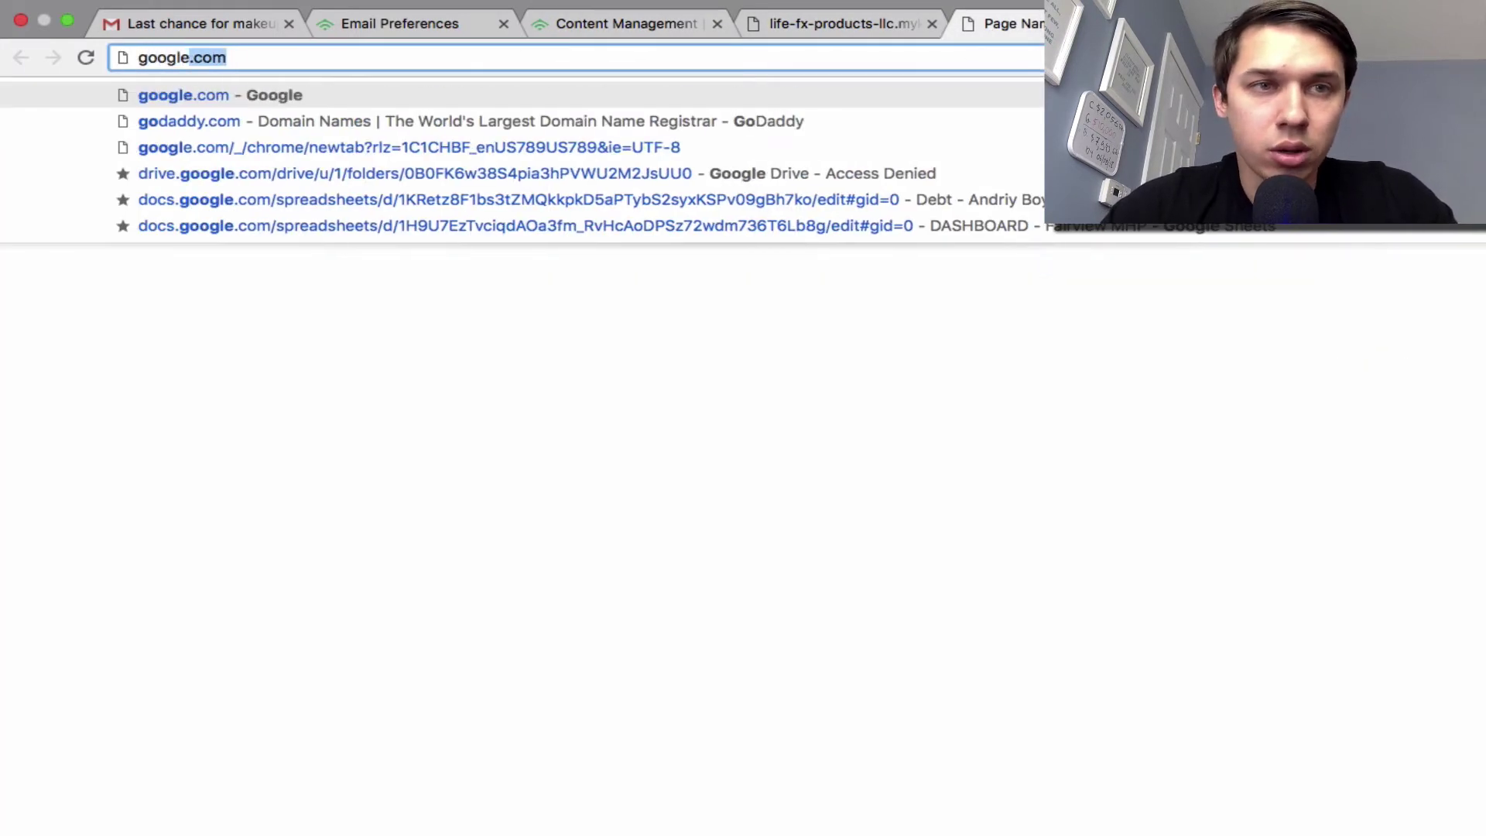
key(Return)
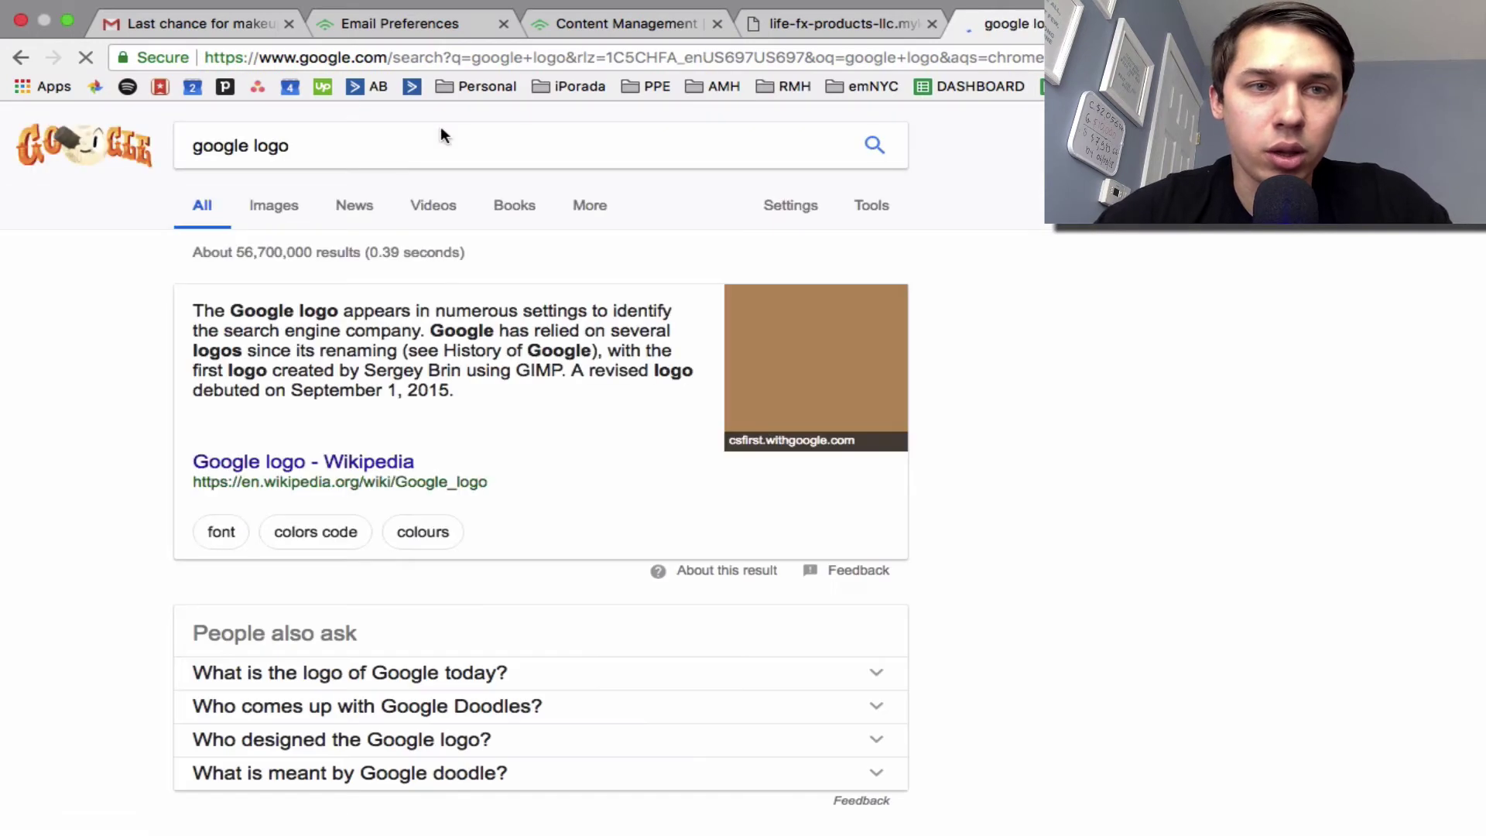
click(279, 213)
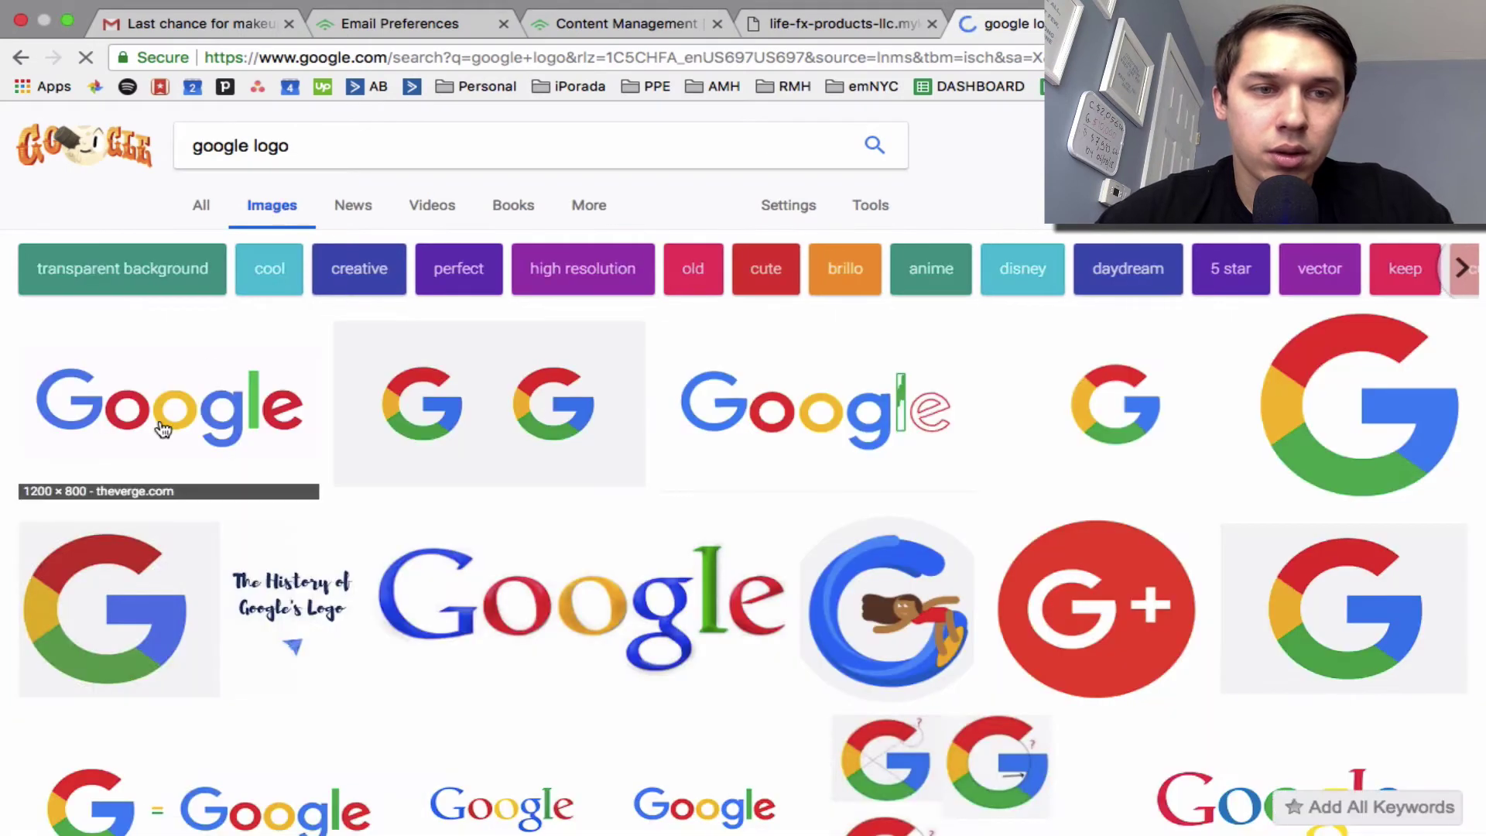
click(162, 430)
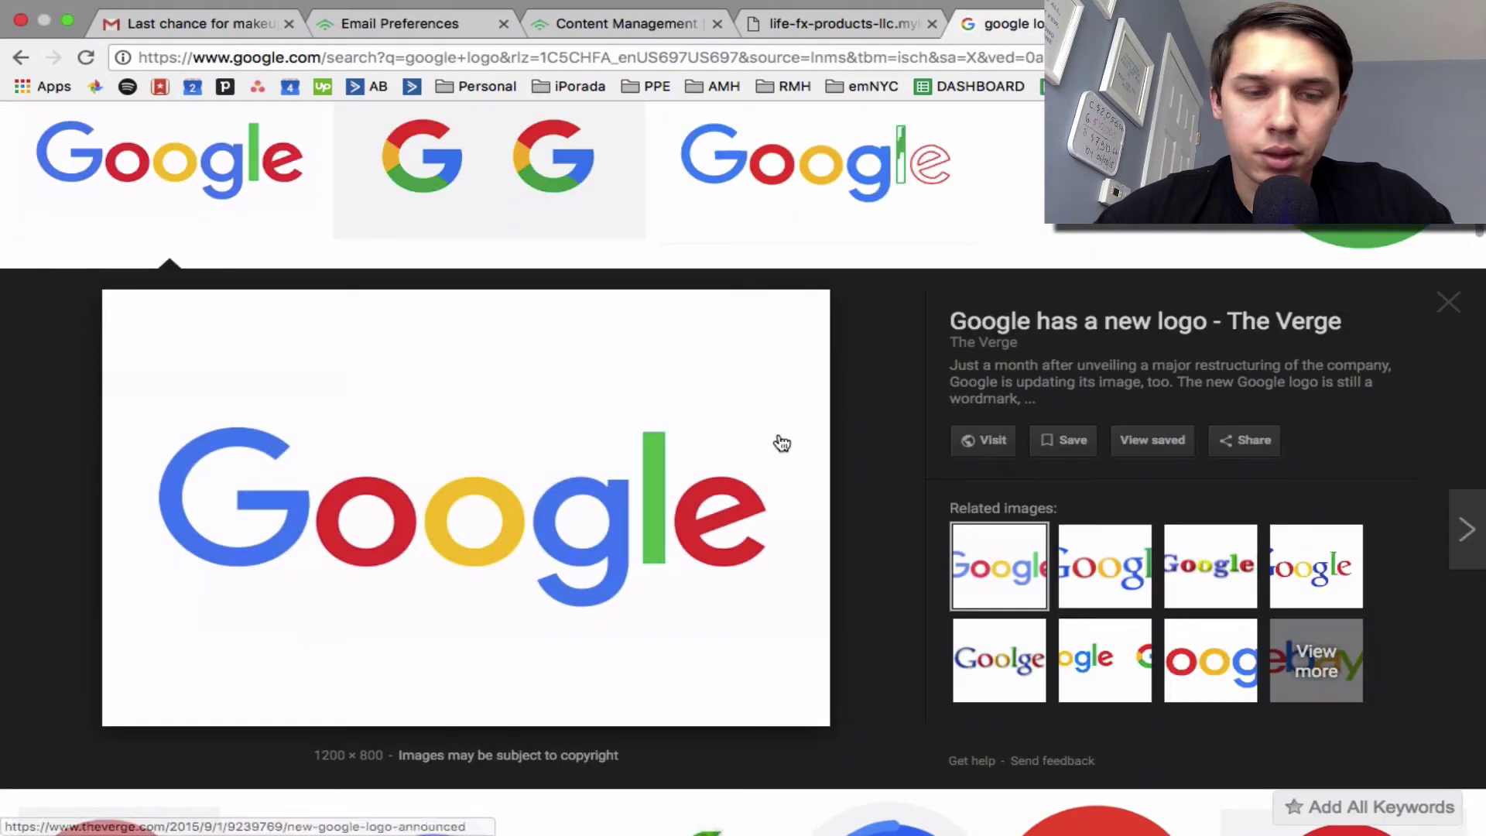
- Save the Google logo image to the Desktop as google2.0.0.jpg
right_click(702, 458)
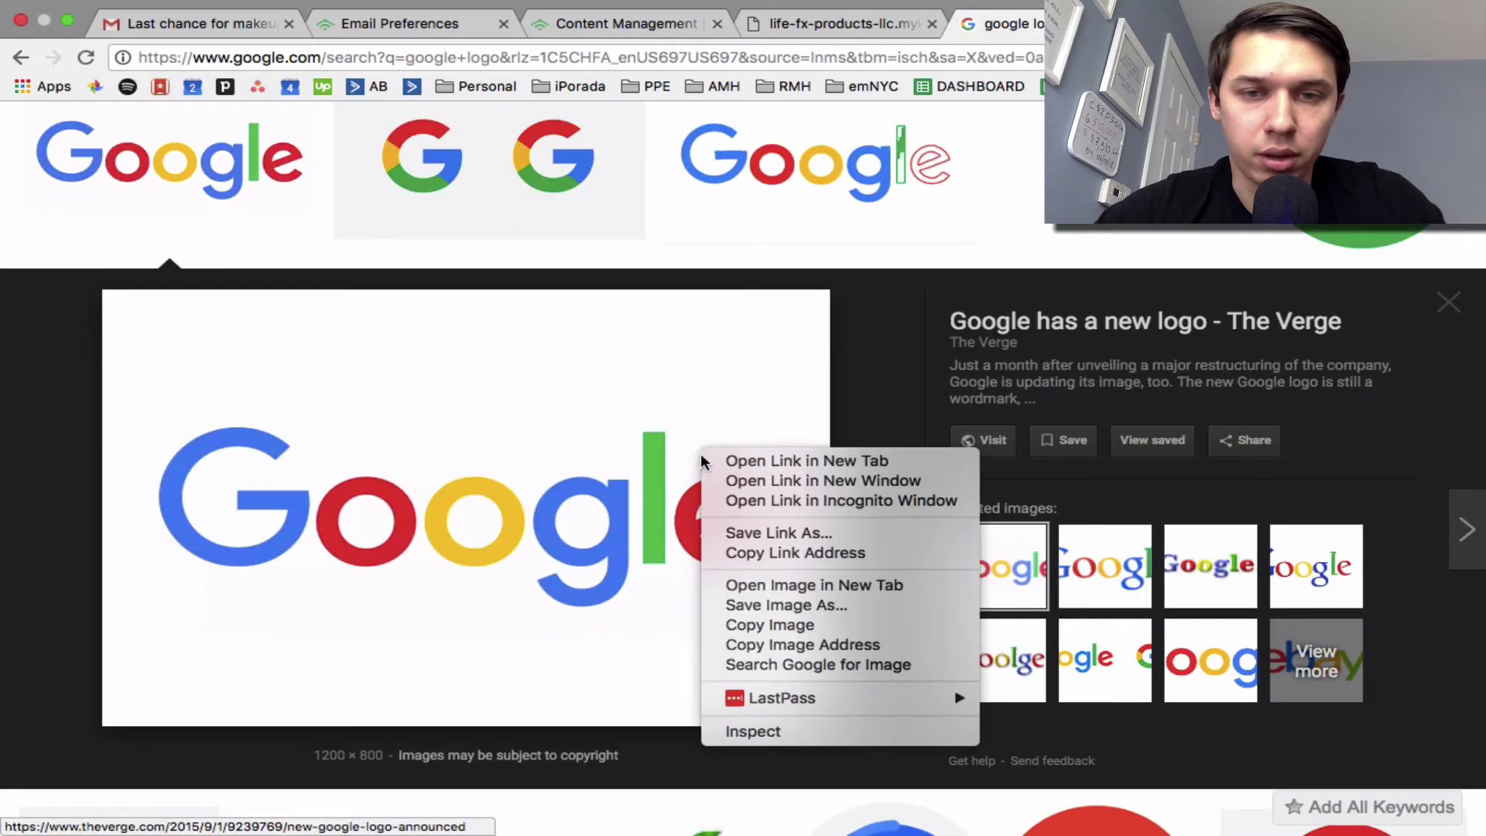
click(798, 607)
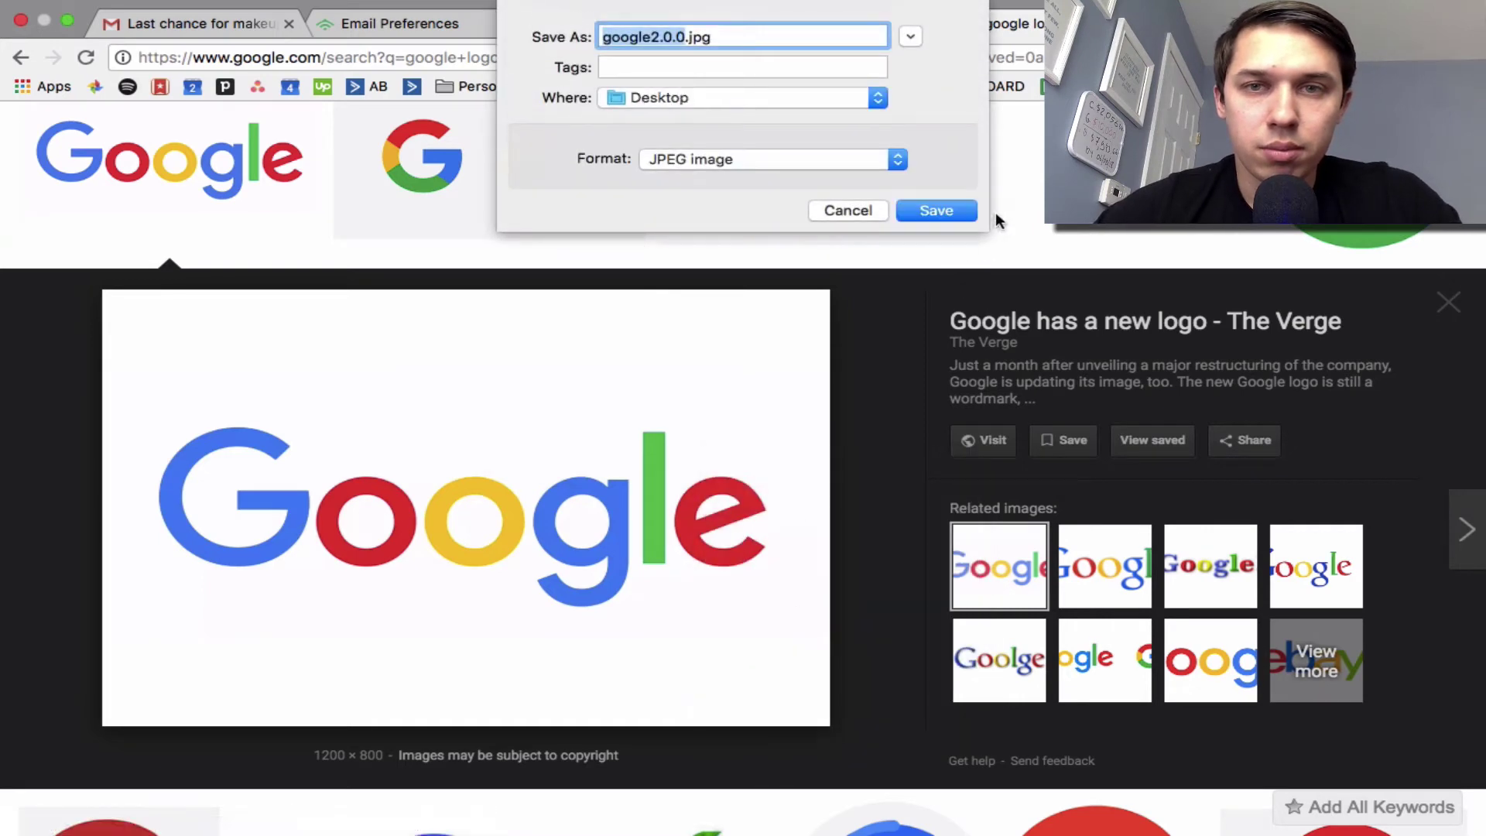
click(936, 211)
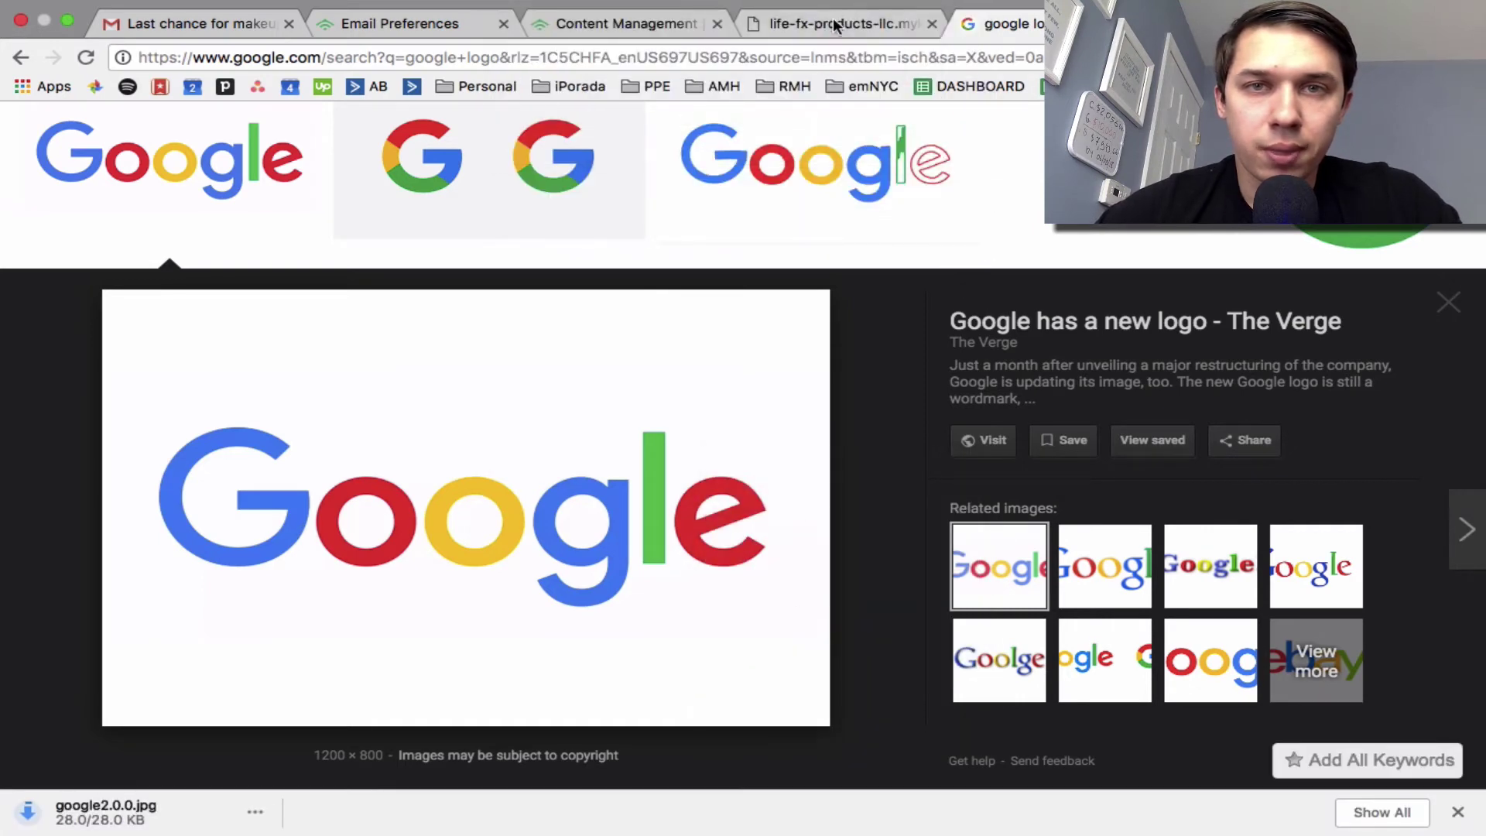
click(842, 23)
- Upload google2.0.0.jpg as a new hosted page asset
click(675, 15)
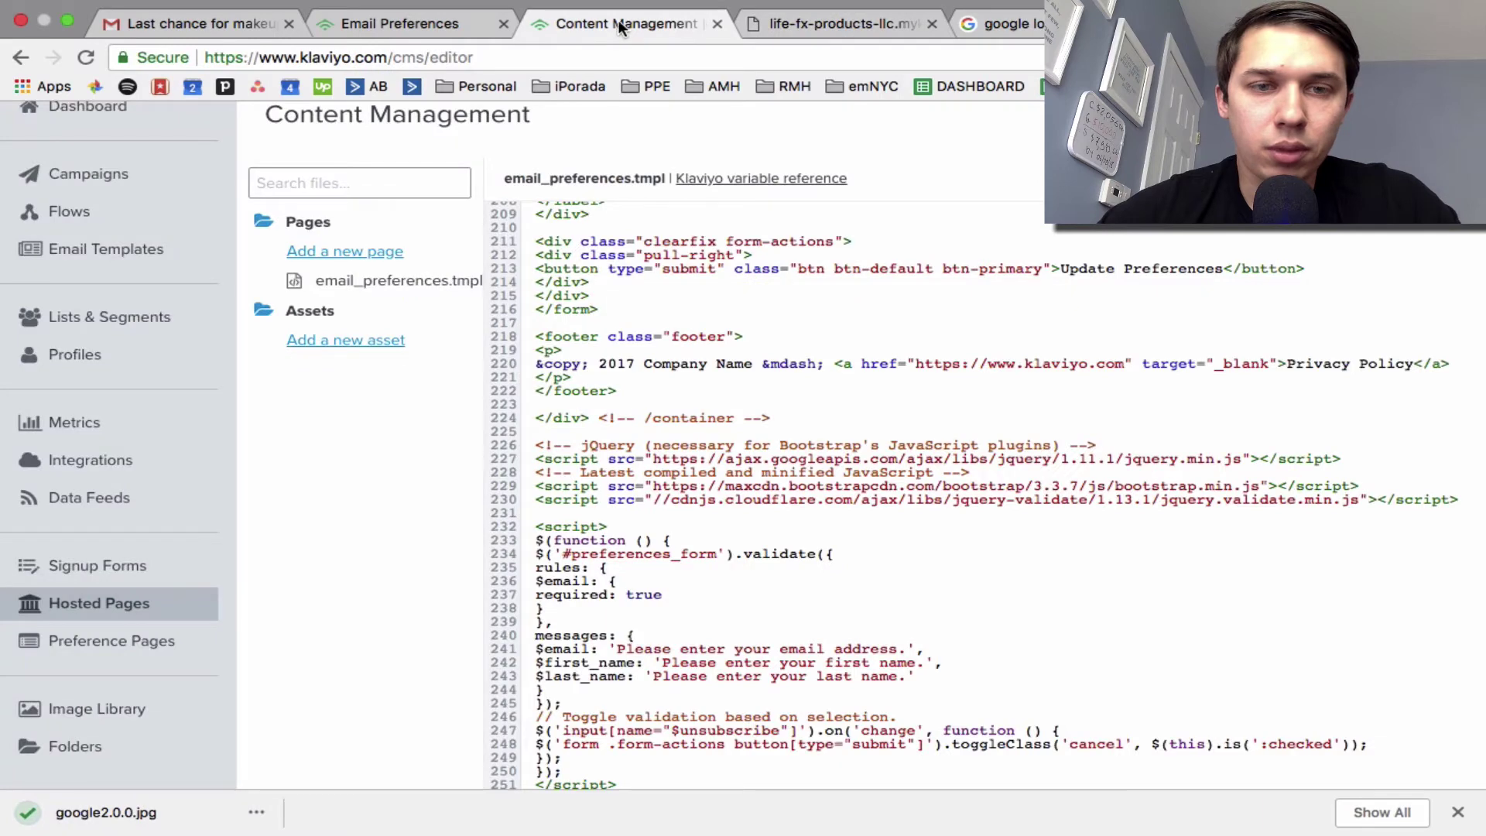
click(391, 341)
click(498, 275)
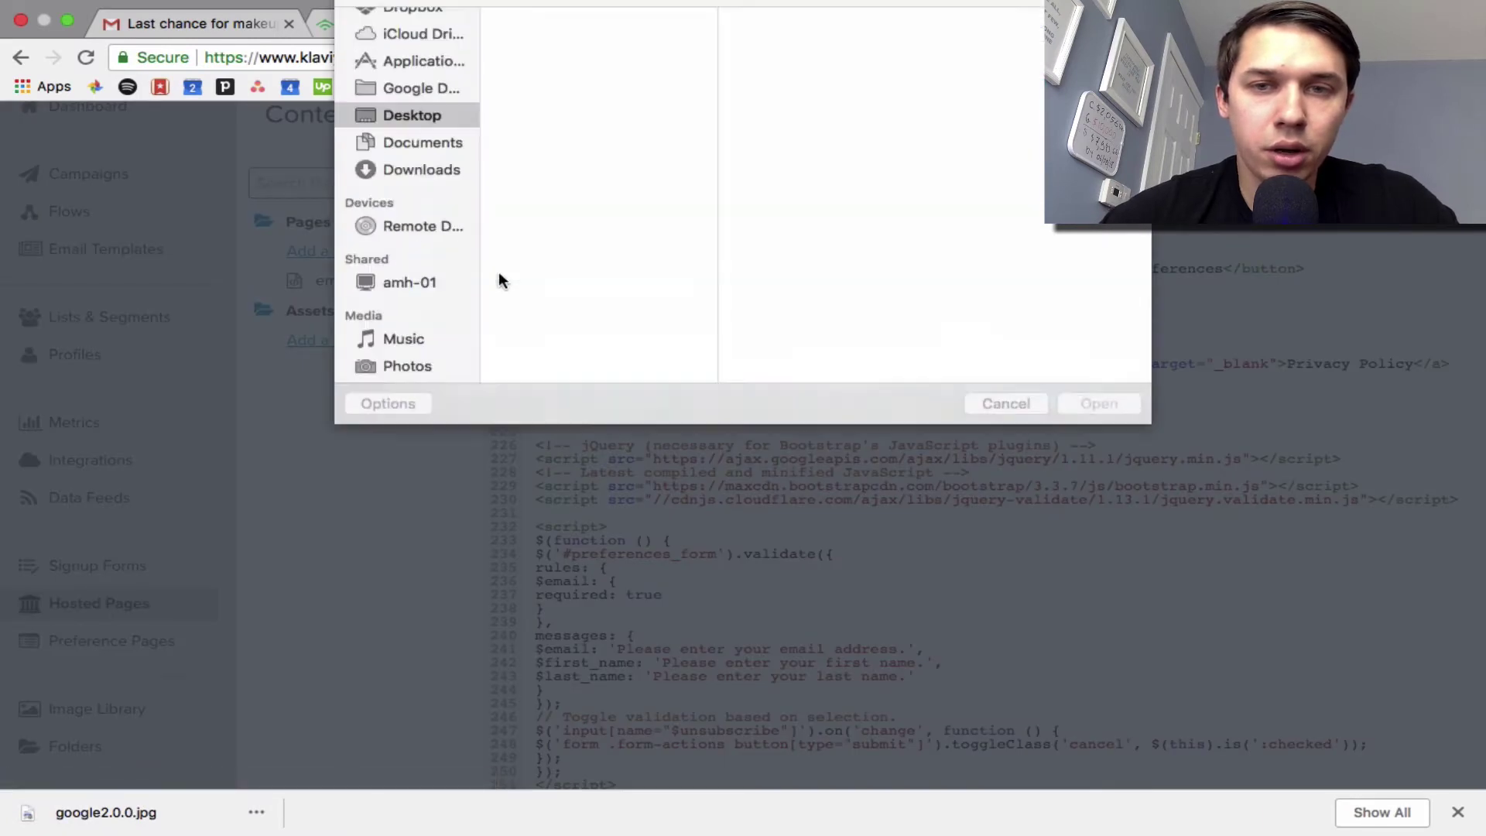
click(573, 86)
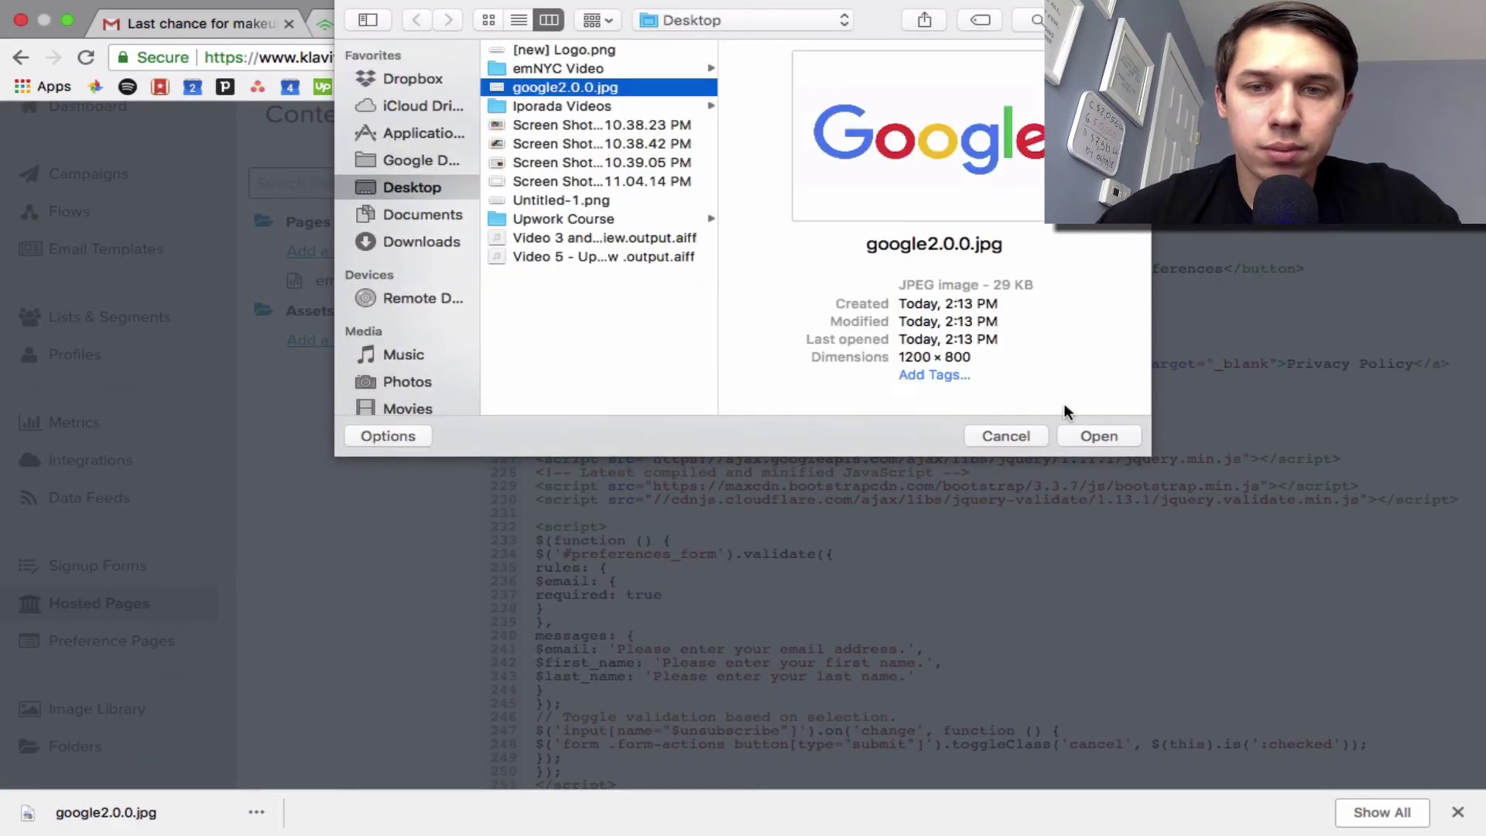
click(1077, 432)
click(1039, 344)
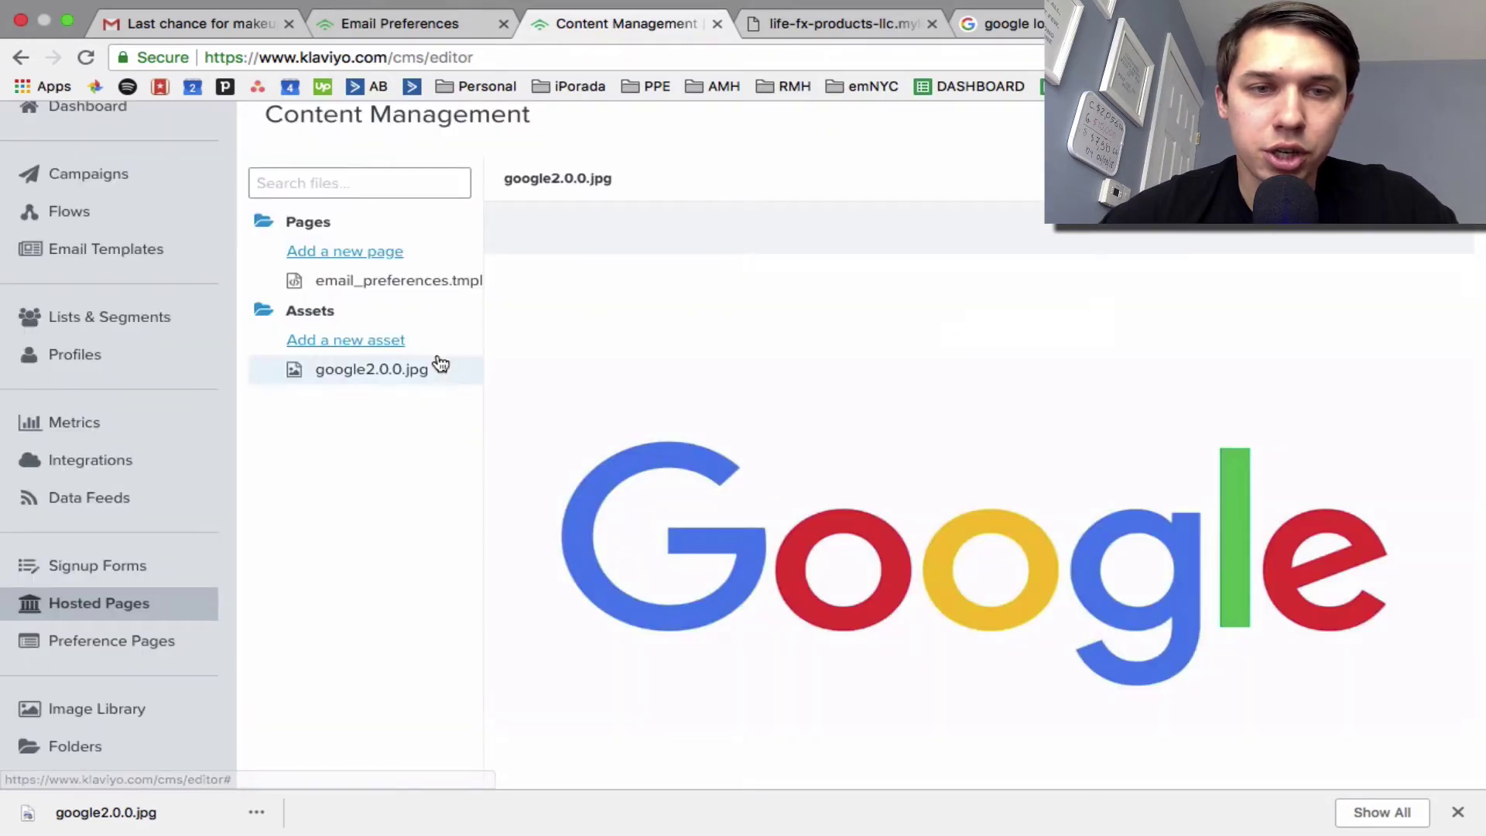
- Open the uploaded google2.0.0.jpg in its own tab and select its hosted web address
right_click(713, 508)
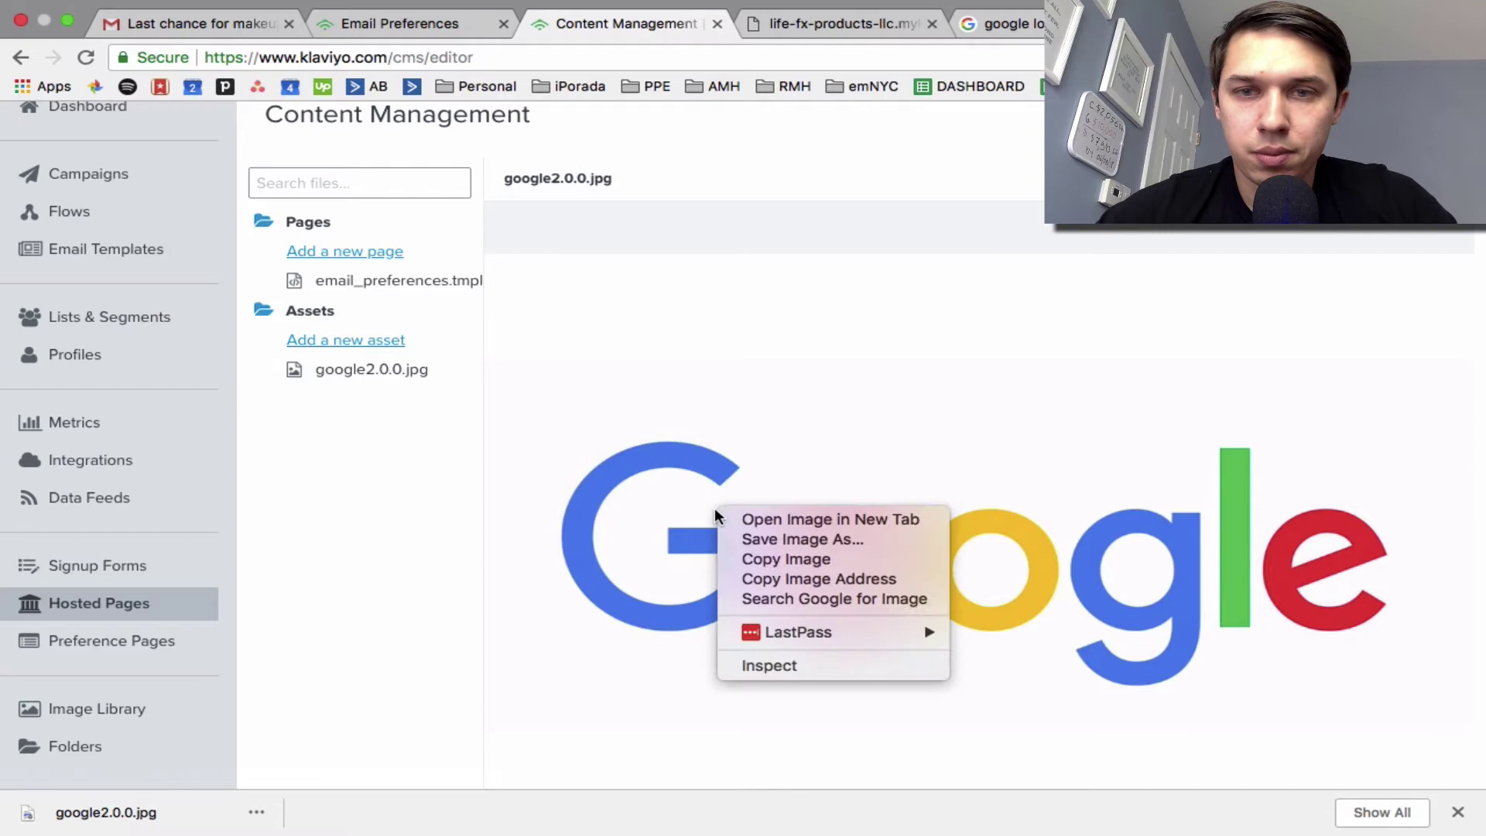
click(732, 520)
click(766, 25)
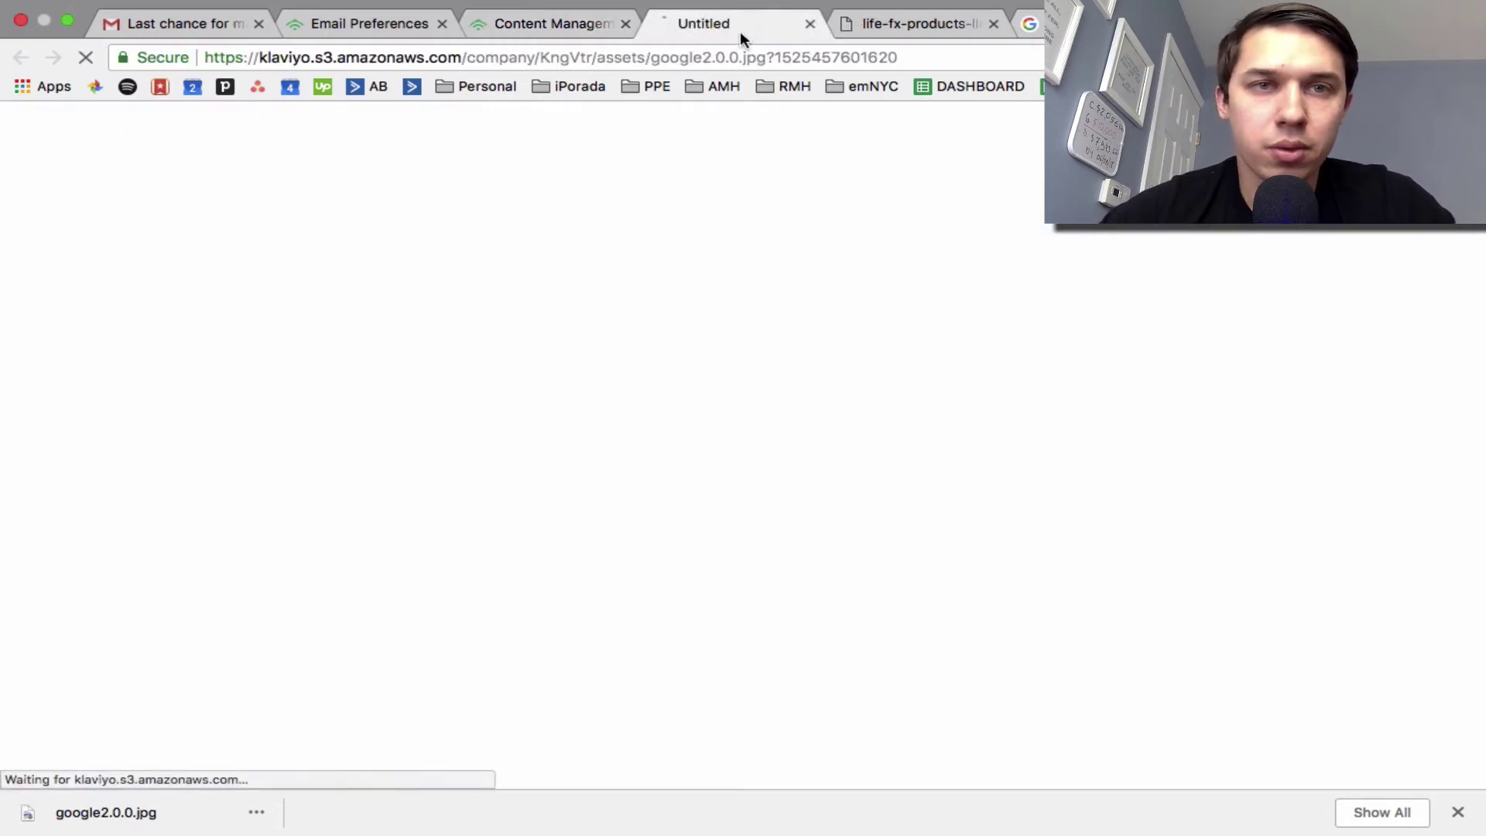
click(731, 57)
click(555, 30)
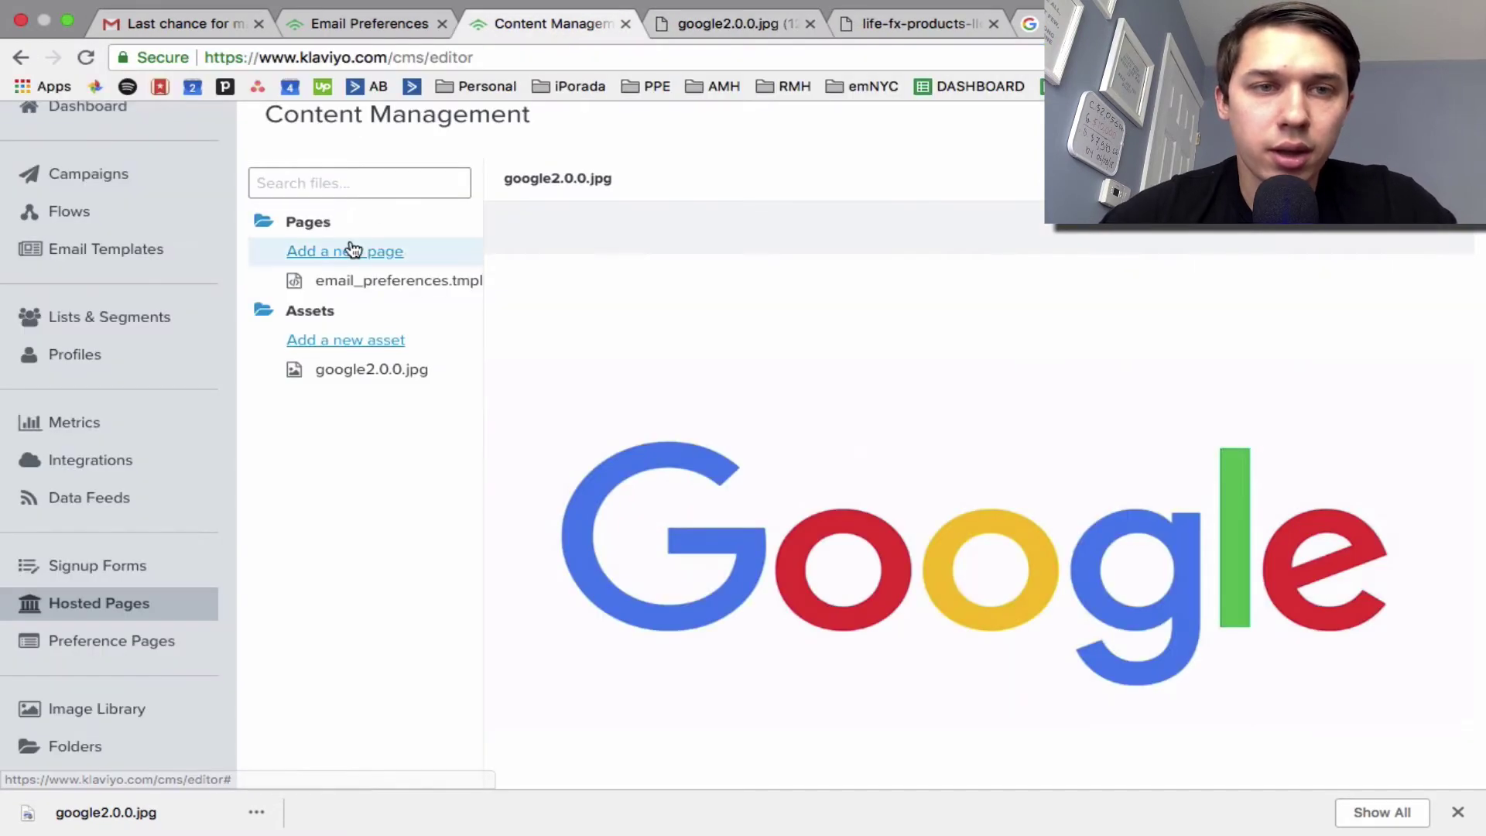
- Reopen the email_preferences.tmpl code and scroll down toward the header markup
click(355, 282)
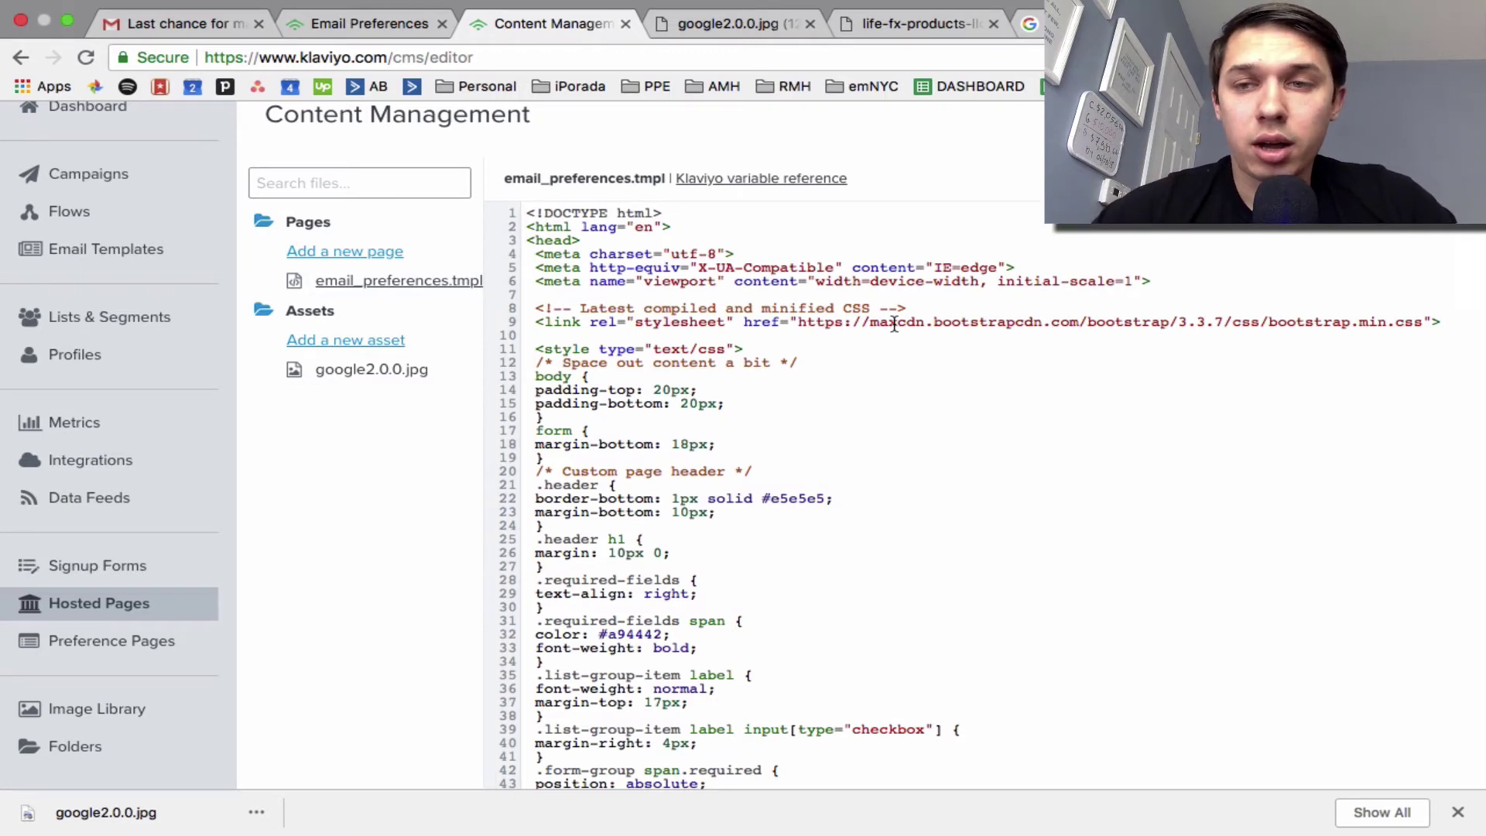
scroll(894, 323, down, 15)
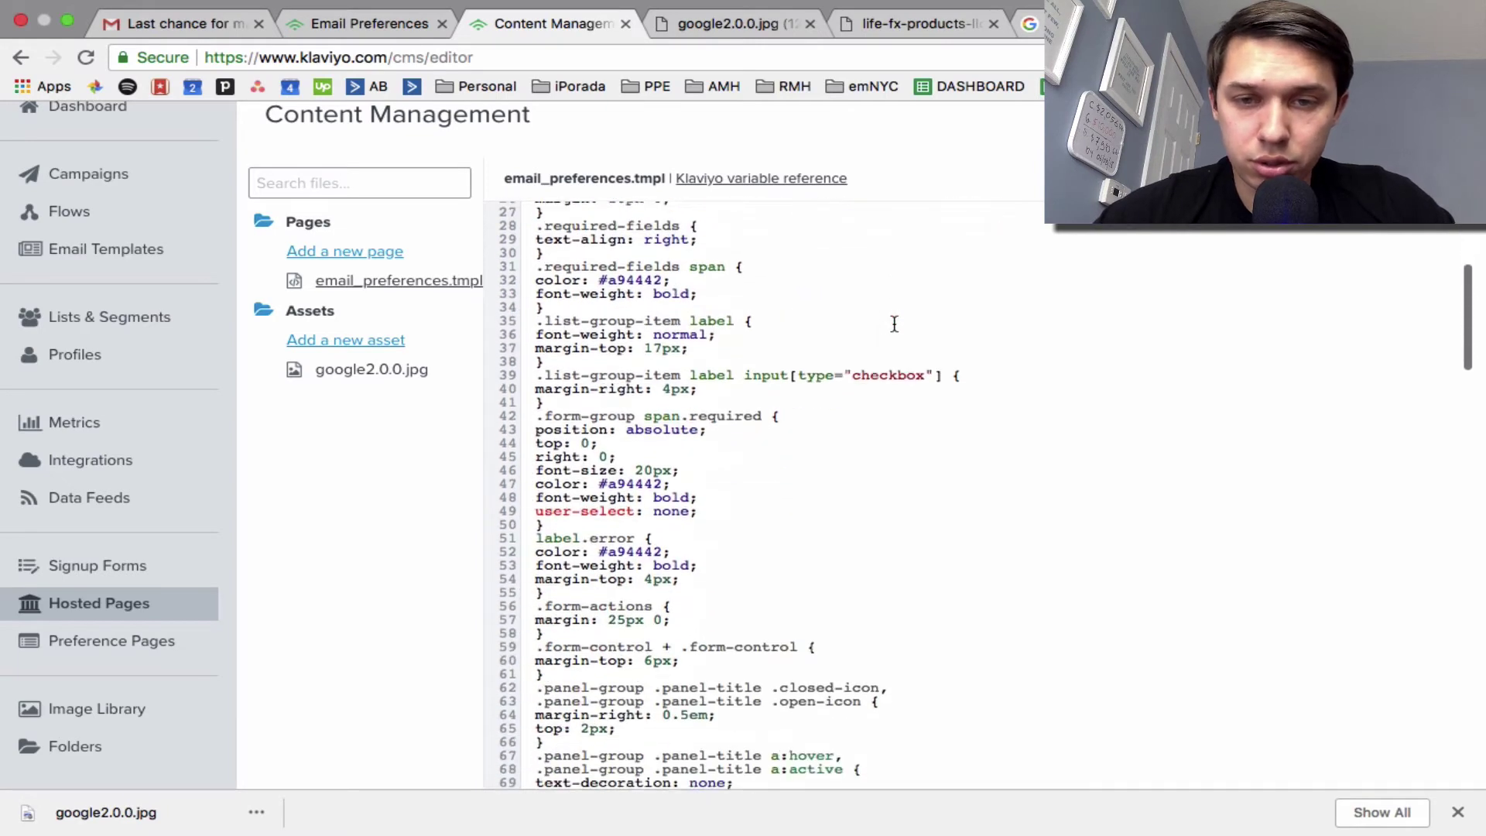
scroll(894, 323, up, 2)
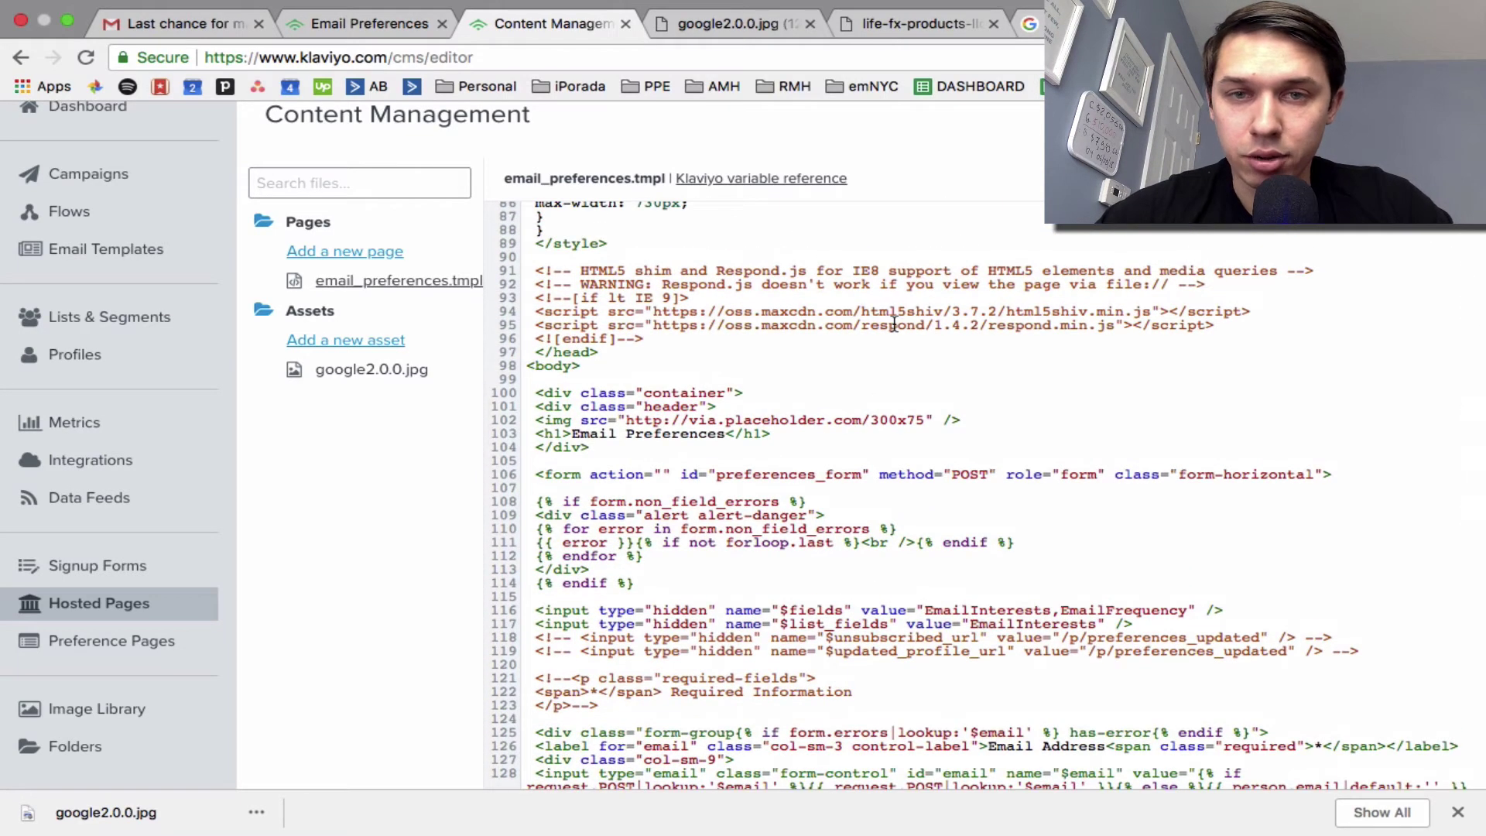
scroll(894, 323, up, 1)
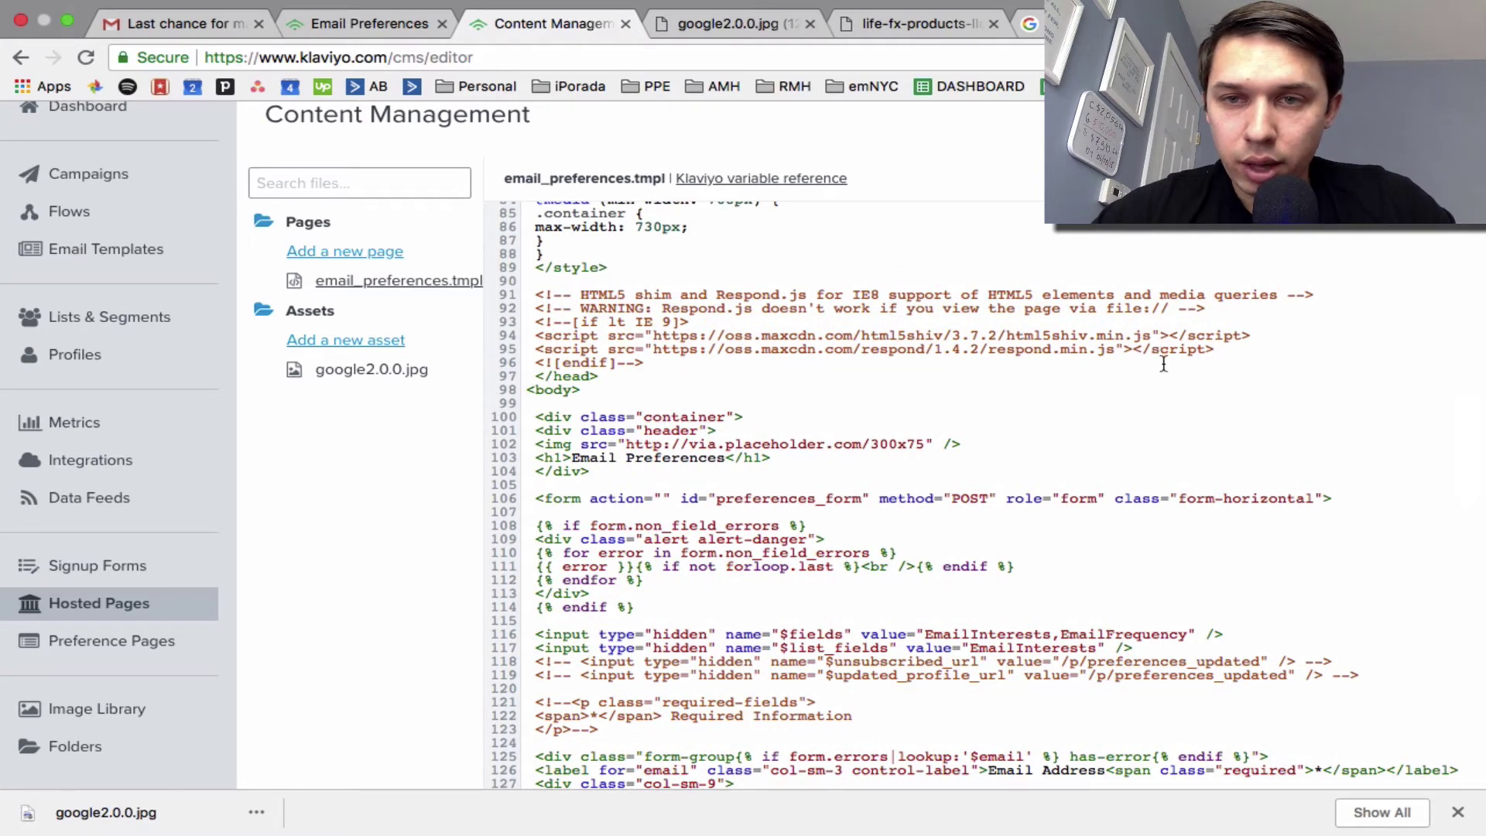
click(763, 26)
click(680, 57)
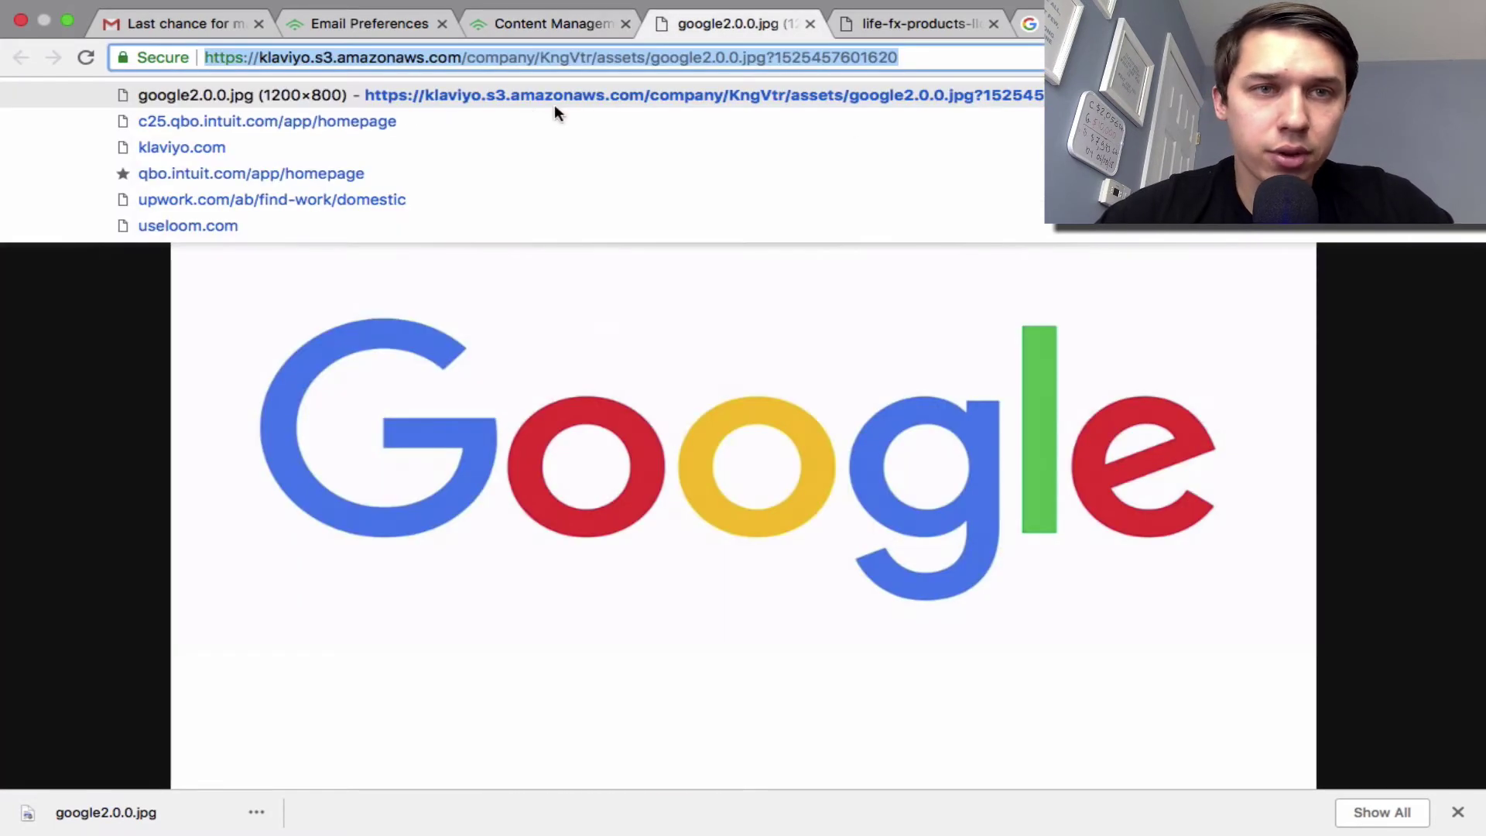
click(918, 25)
right_click(591, 160)
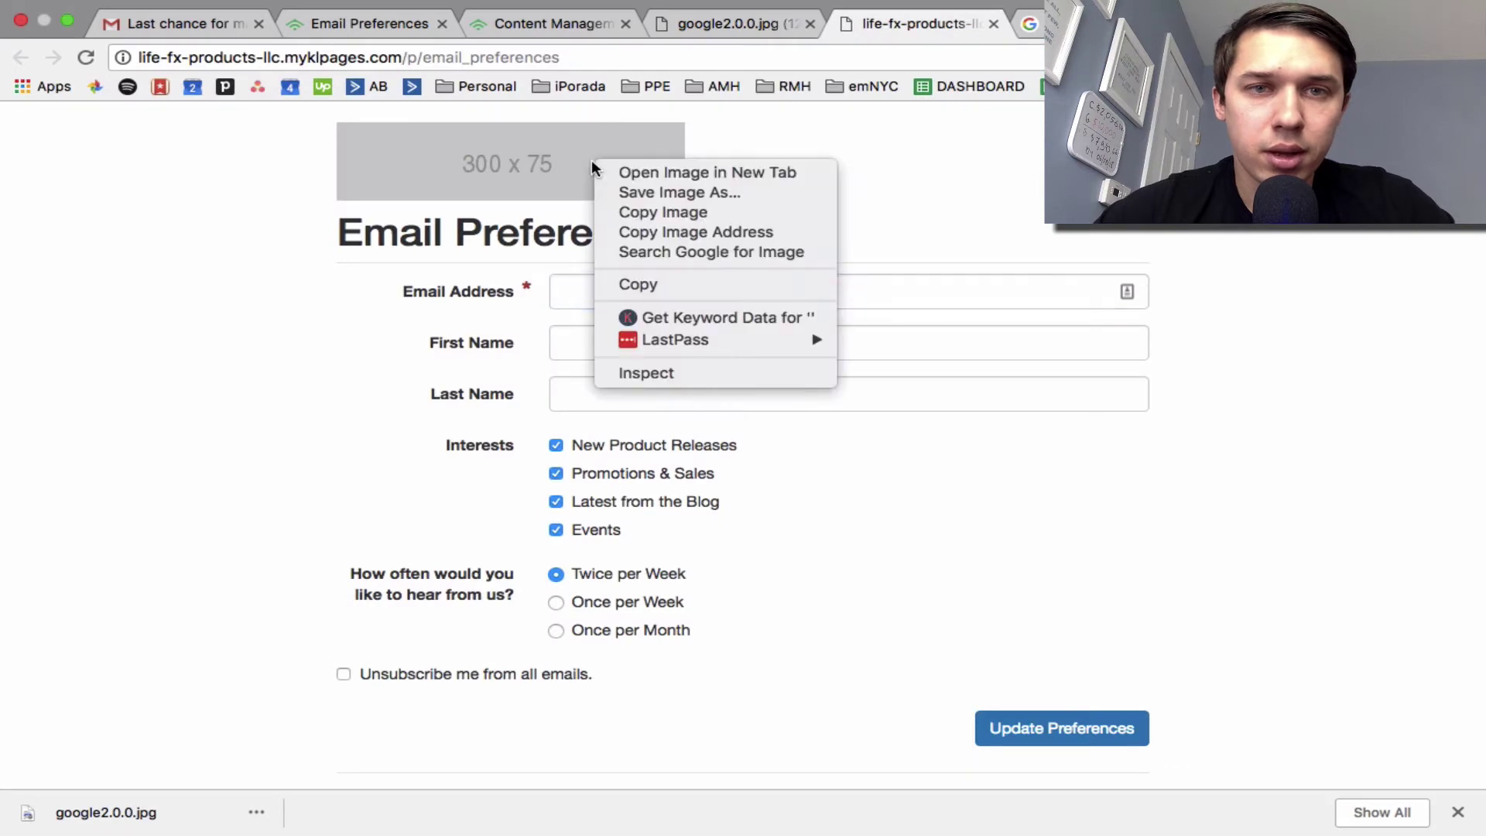
click(623, 172)
click(929, 24)
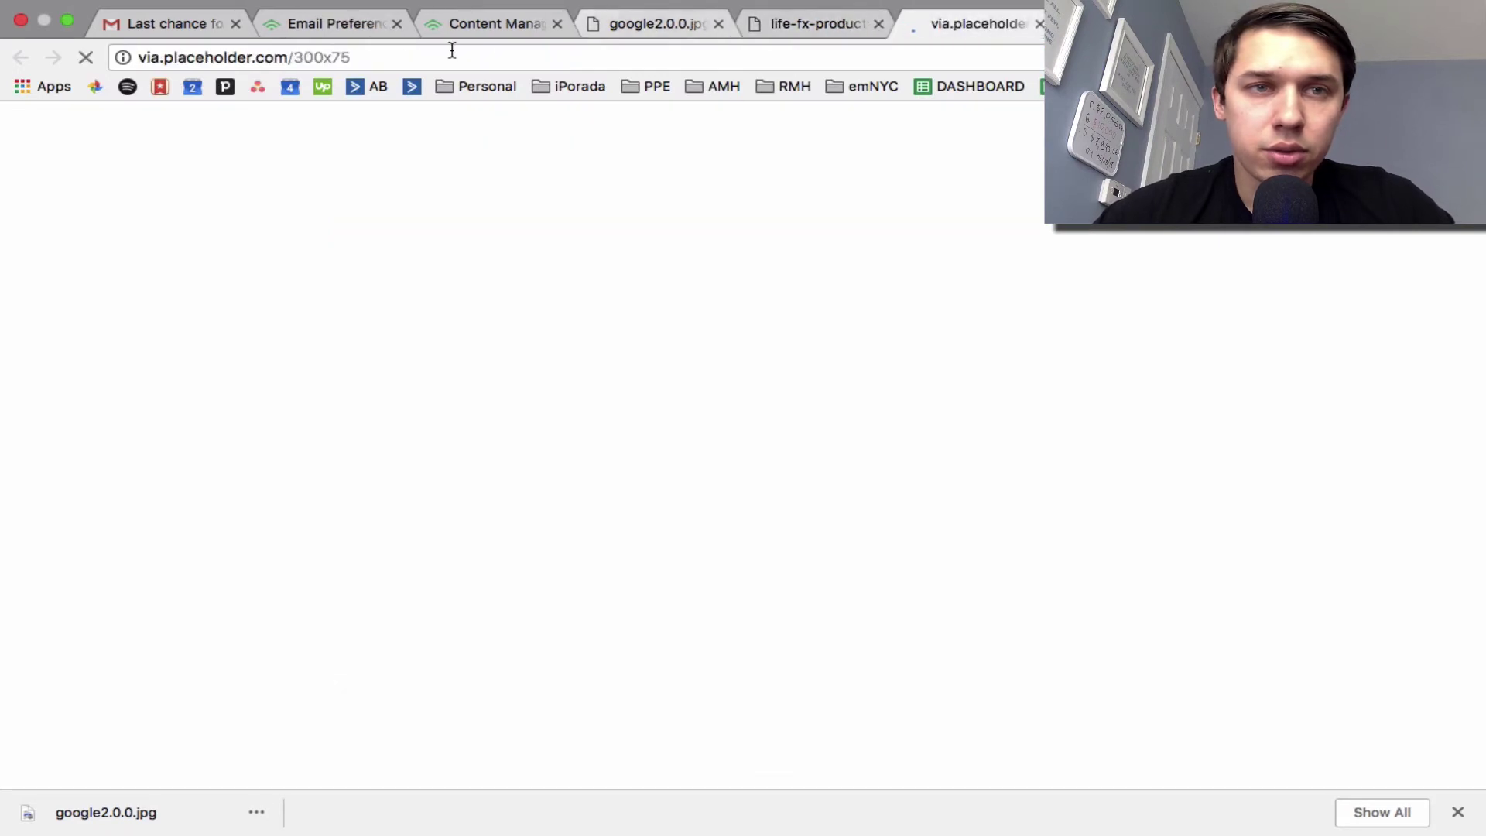
click(450, 24)
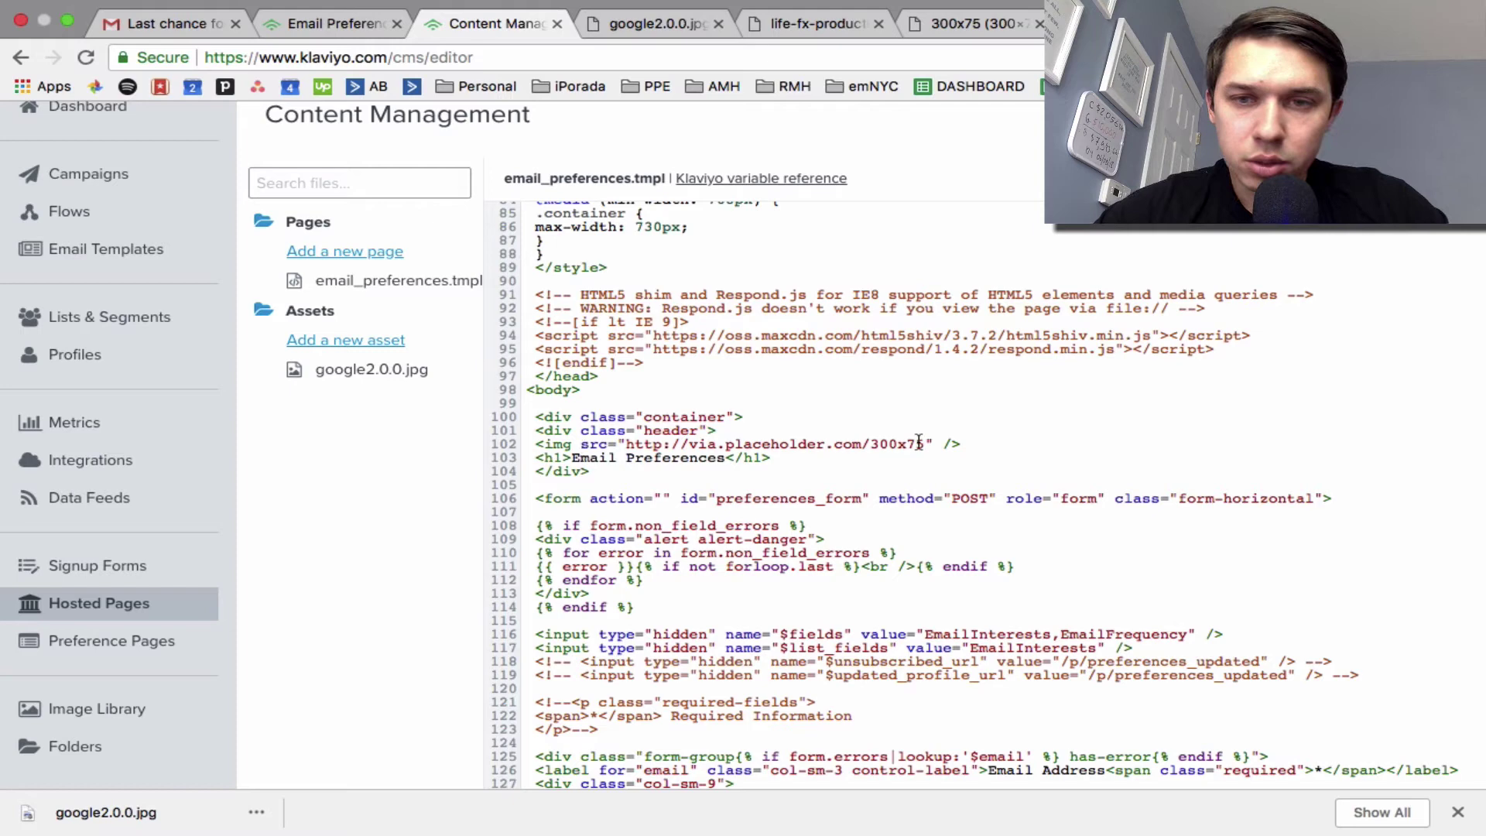
- Open the hosted google2.0.0.jpg asset in a new tab and copy its full URL
drag(925, 443, 630, 443)
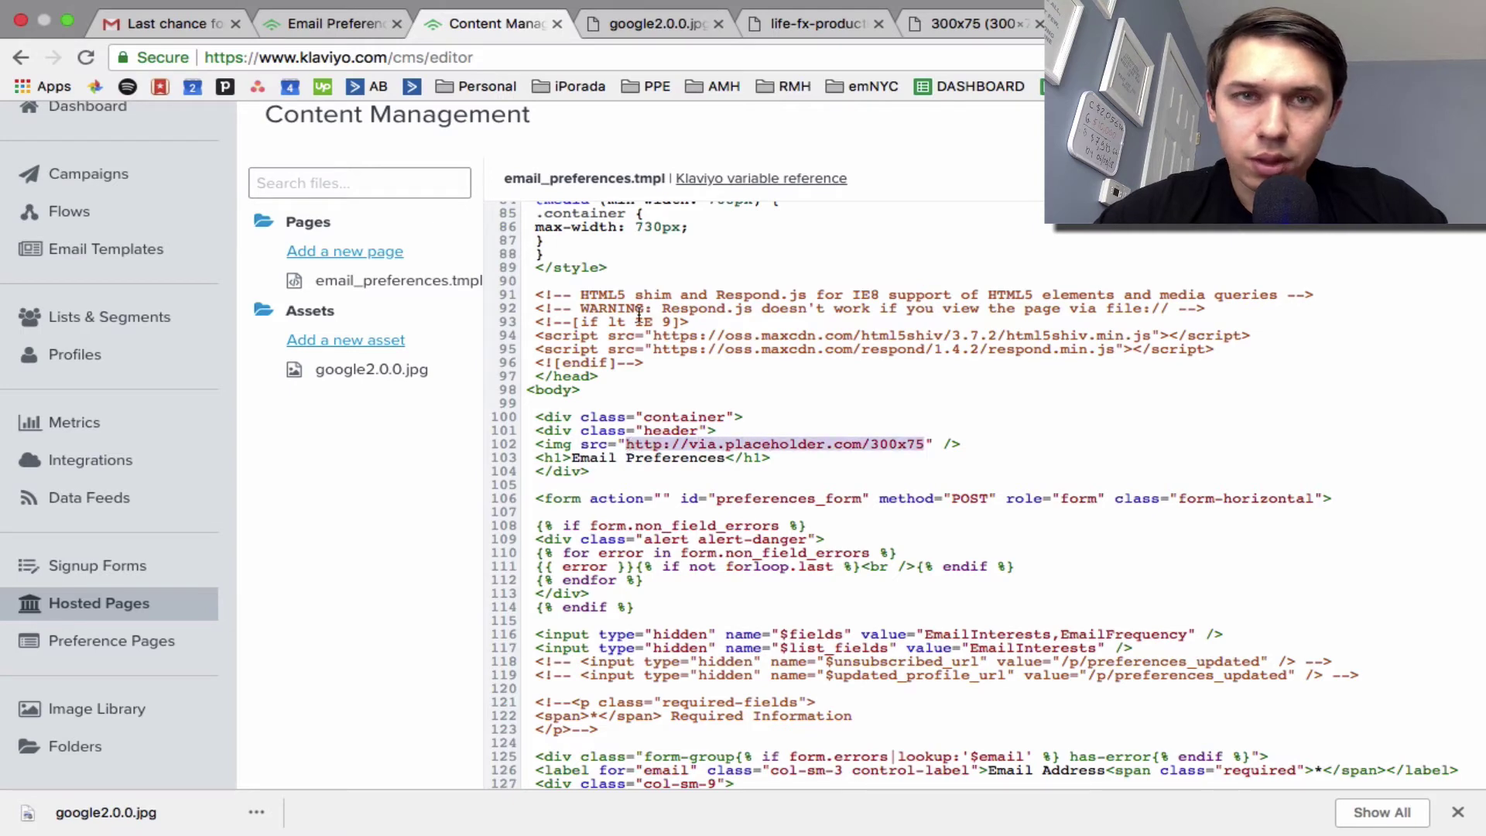
right_click(398, 380)
click(373, 371)
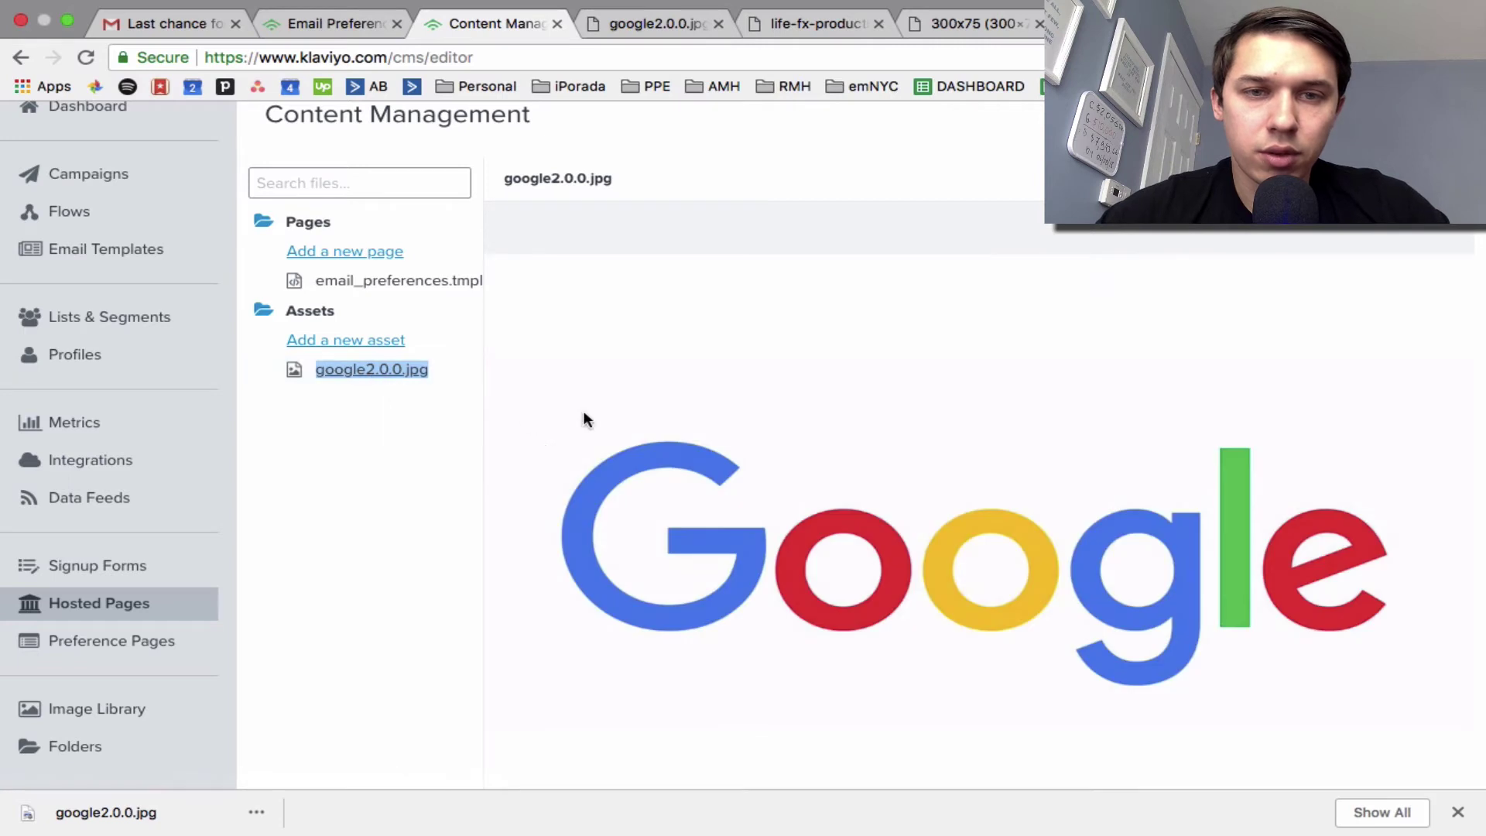
right_click(742, 411)
click(768, 421)
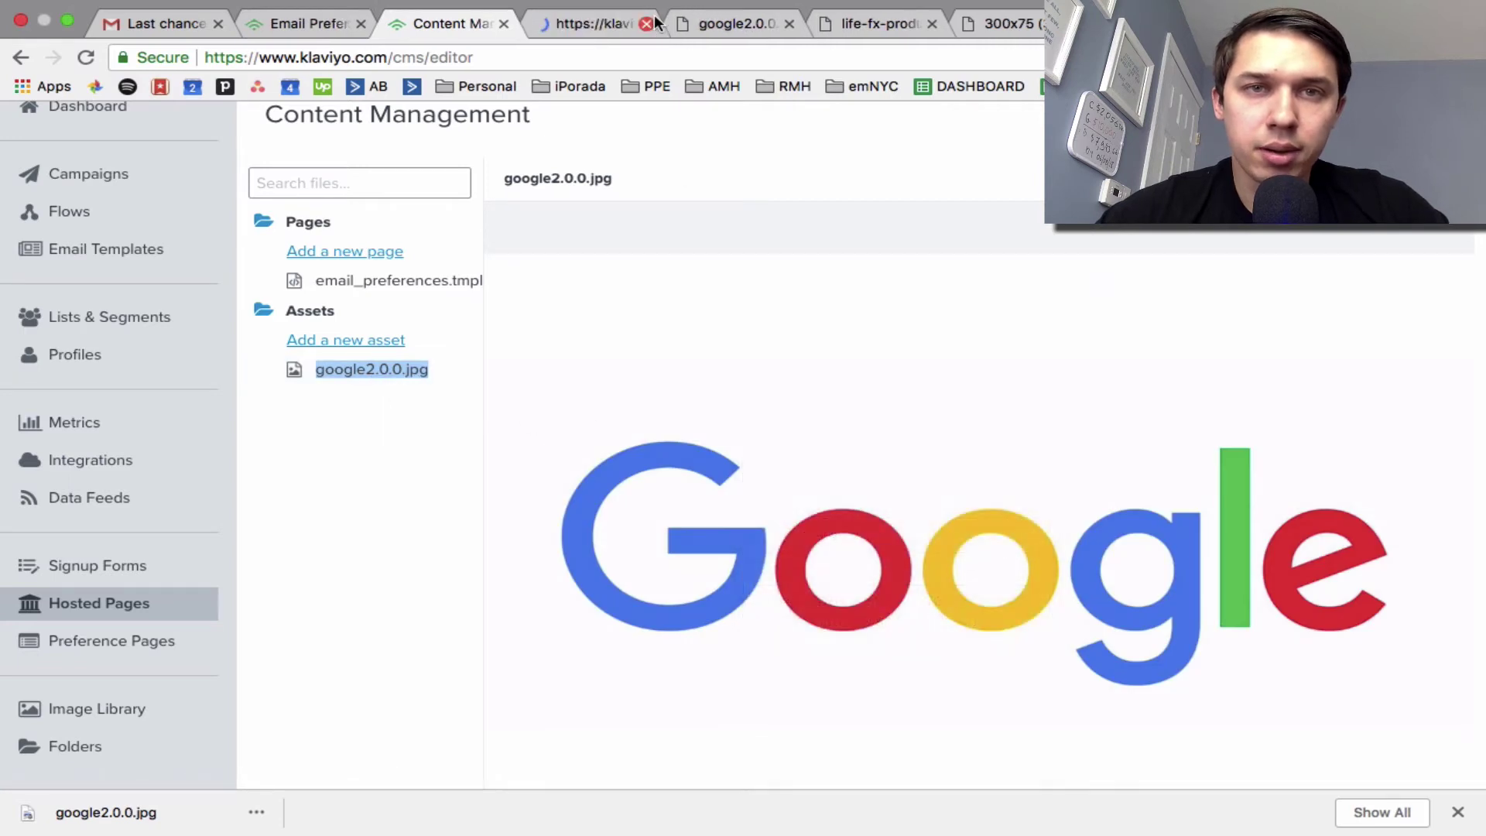
click(630, 23)
click(611, 57)
key(super+c)
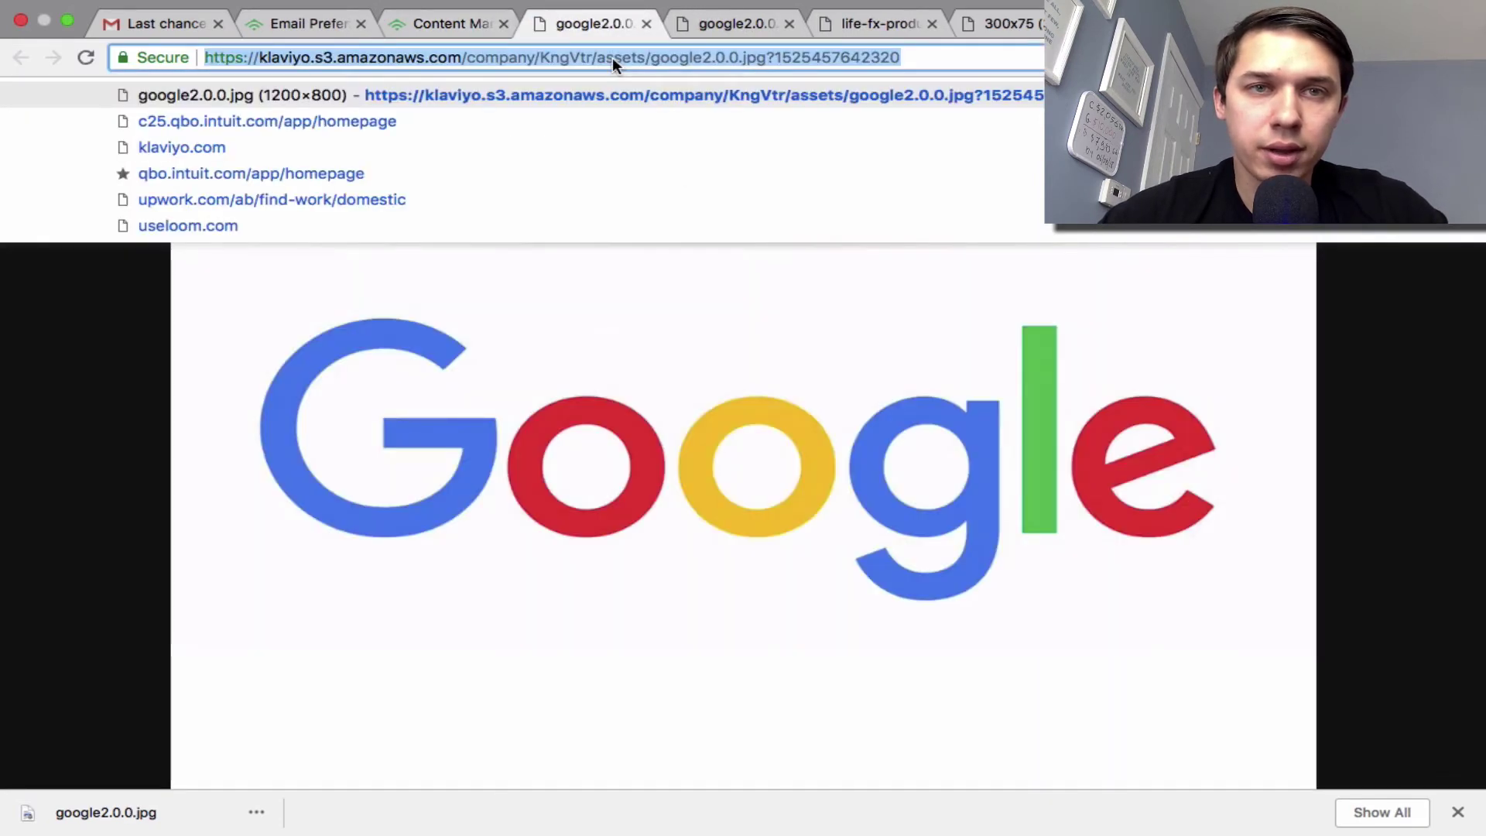
click(464, 23)
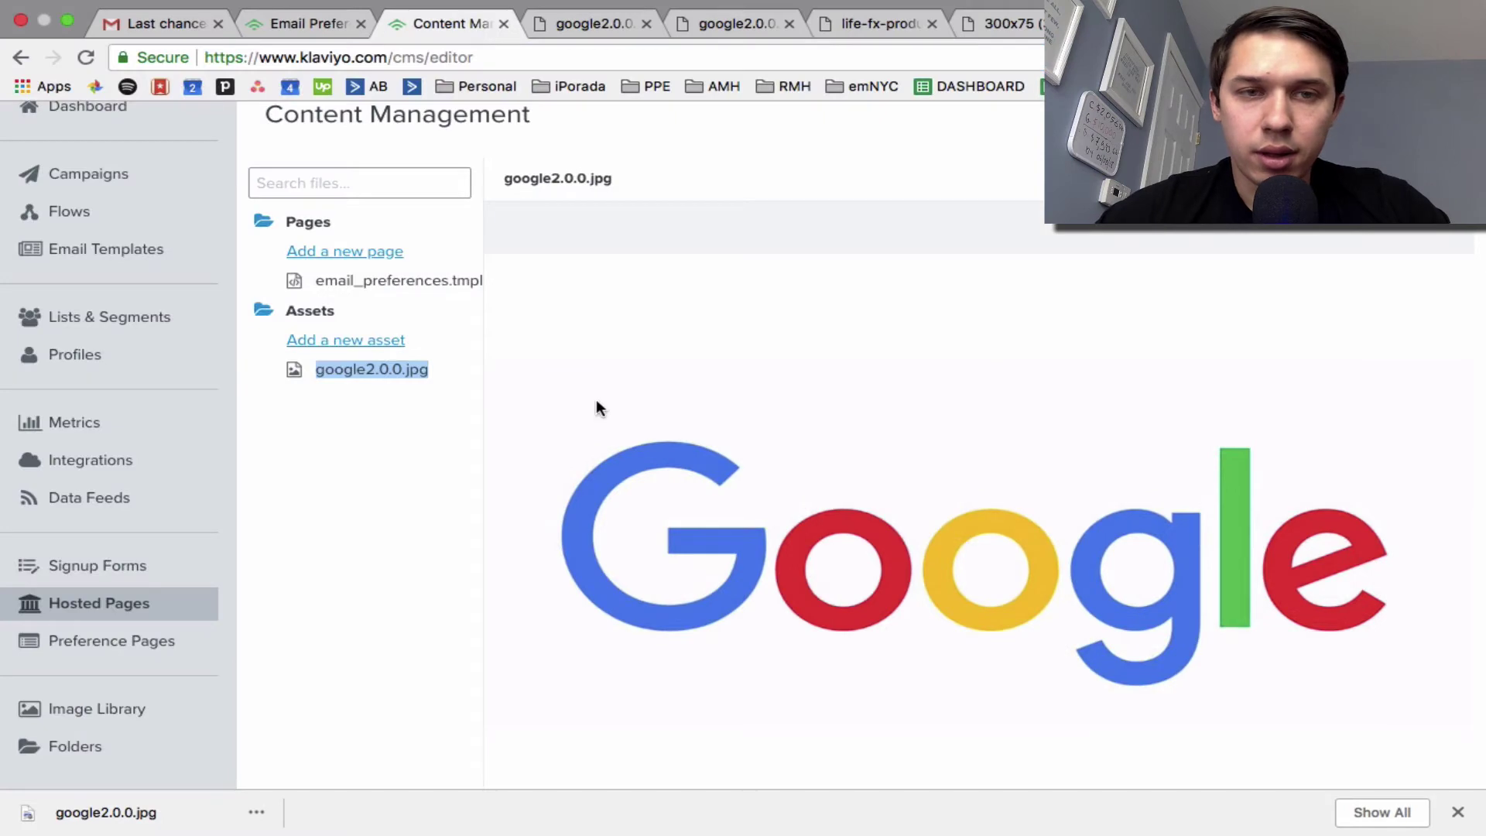
- Paste the hosted google2.0.0.jpg URL over the 300x75 placeholder image address on line 102
click(455, 281)
scroll(615, 489, down, 10)
scroll(616, 490, down, 7)
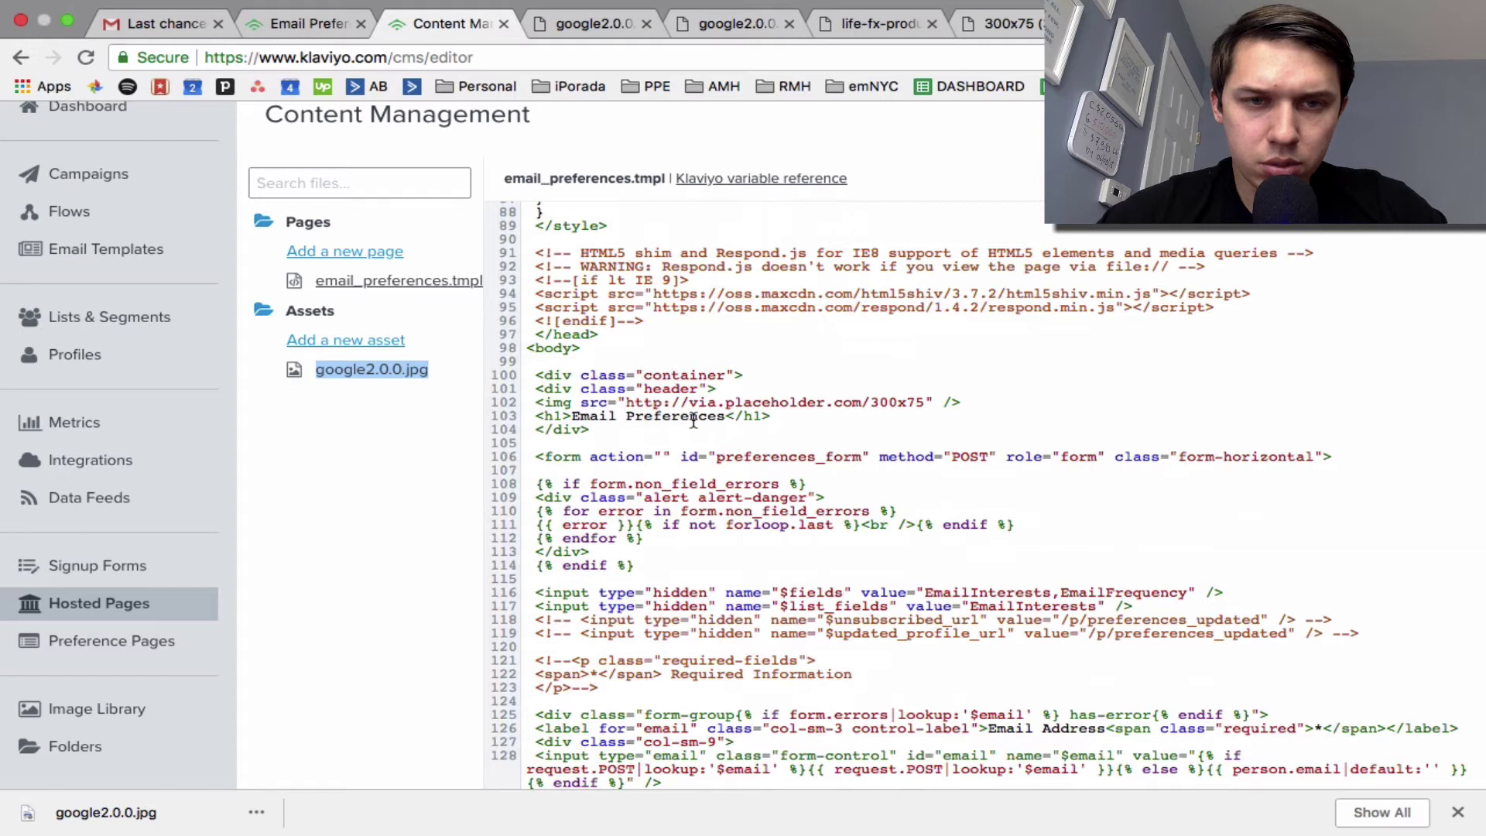
drag(924, 403, 636, 404)
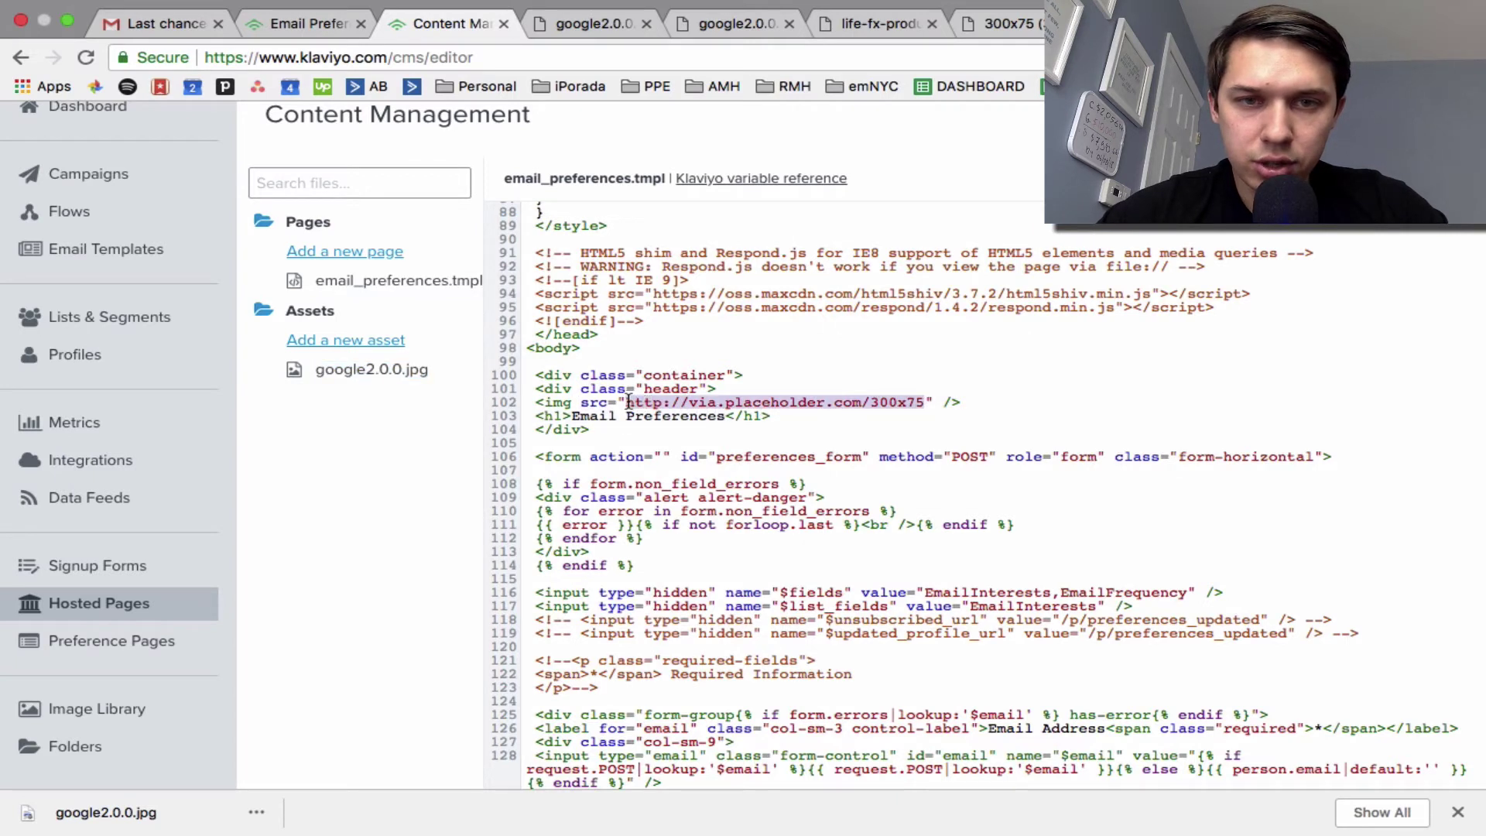
key(super+v)
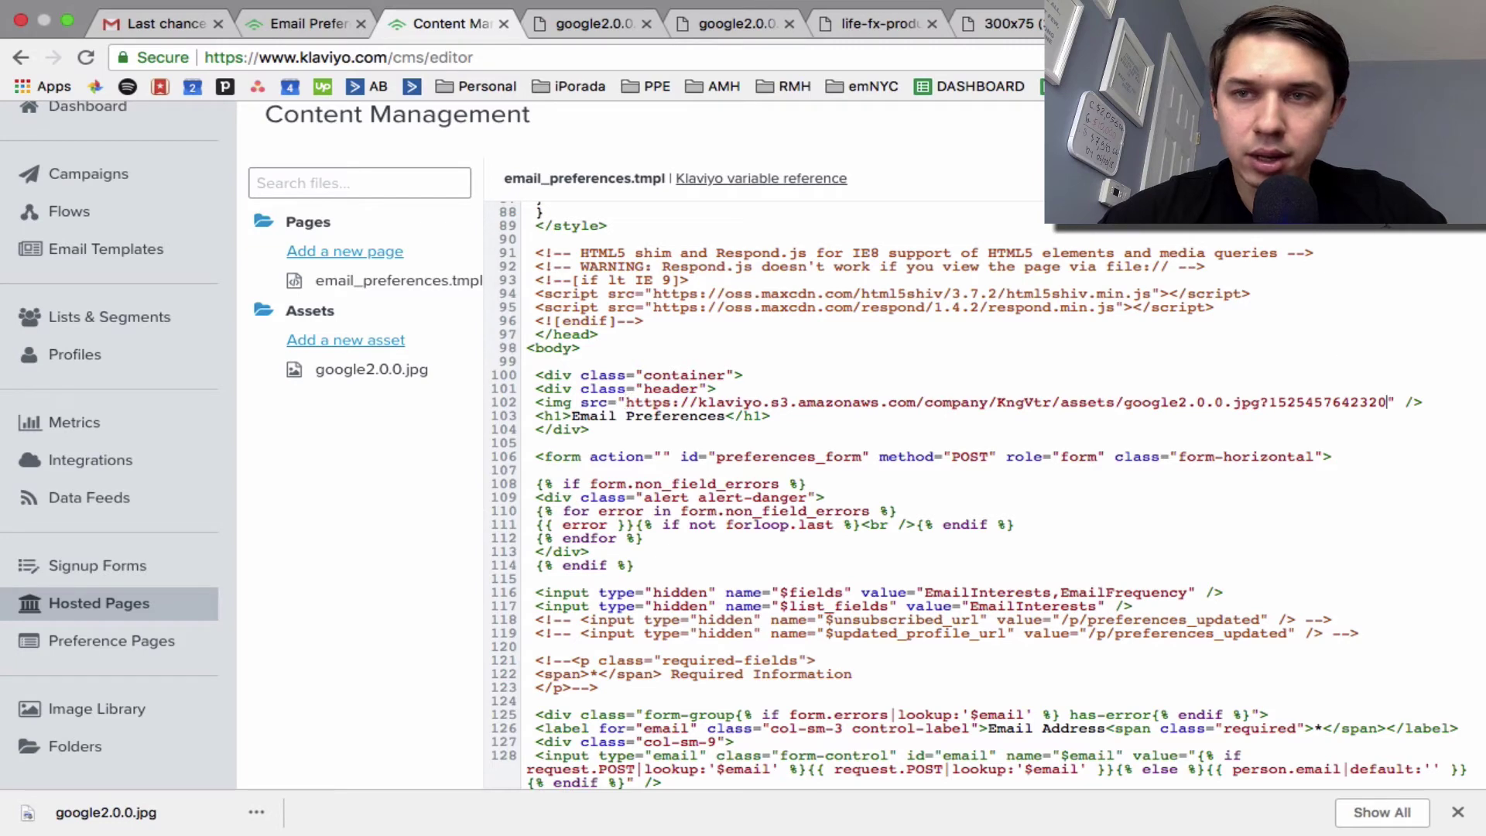
- Check that the reloaded live preferences page shows the large Google logo header
click(1122, 117)
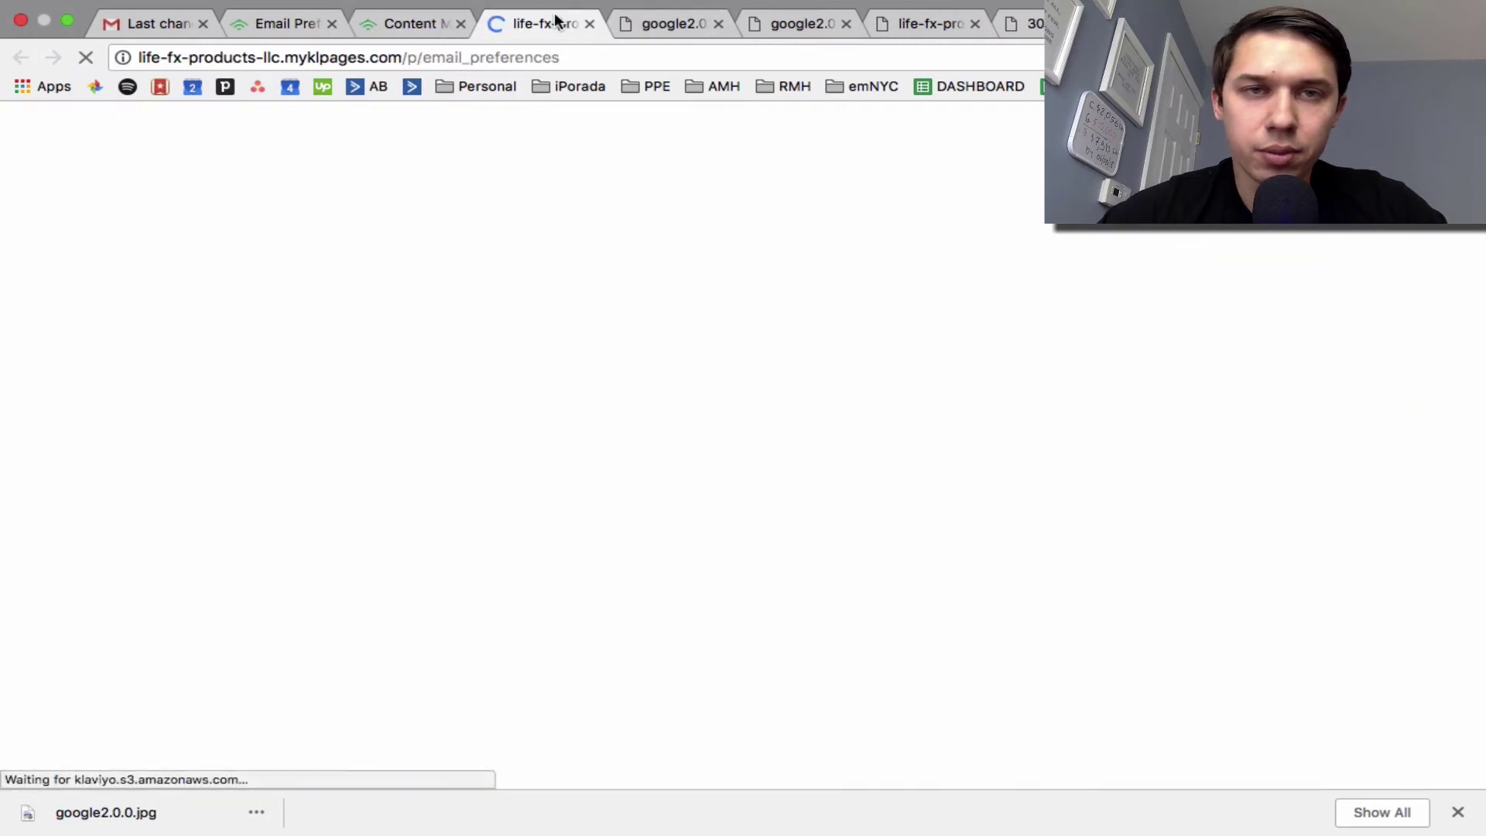
scroll(714, 365, down, 8)
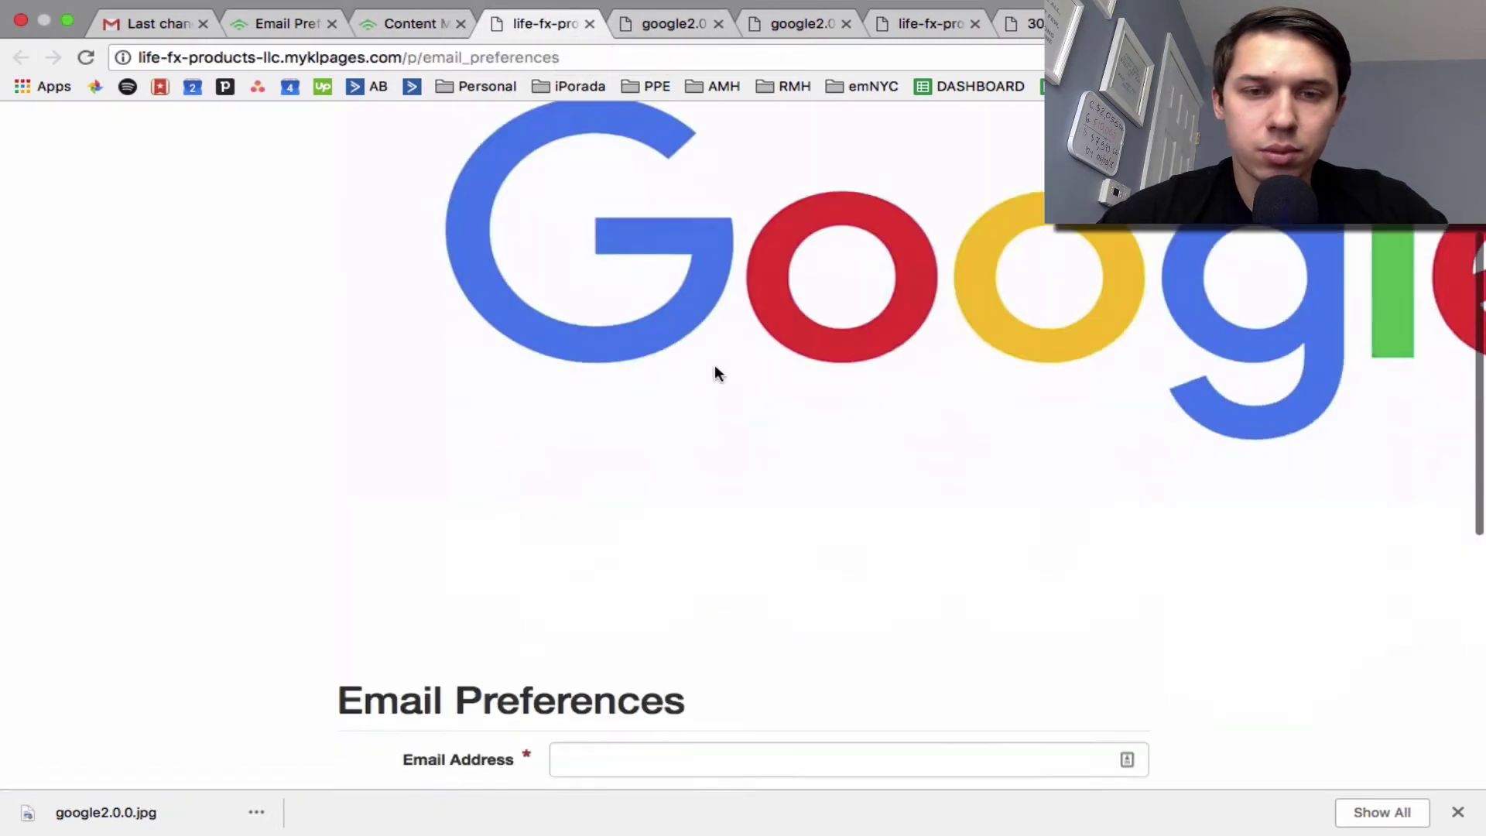
scroll(714, 365, up, 5)
scroll(713, 372, down, 7)
scroll(714, 373, up, 7)
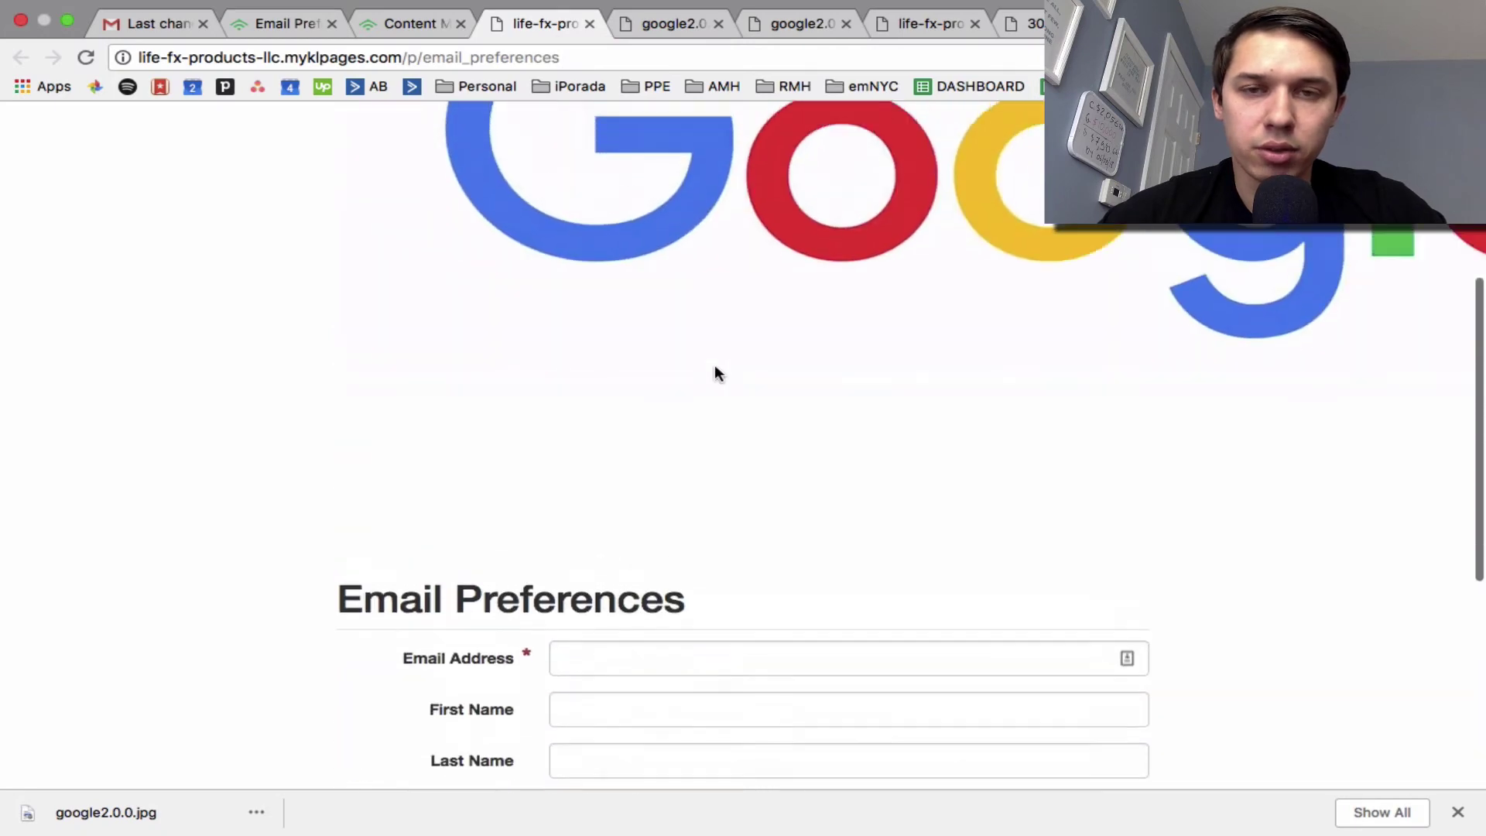
scroll(714, 372, down, 5)
scroll(713, 373, down, 2)
scroll(714, 373, up, 8)
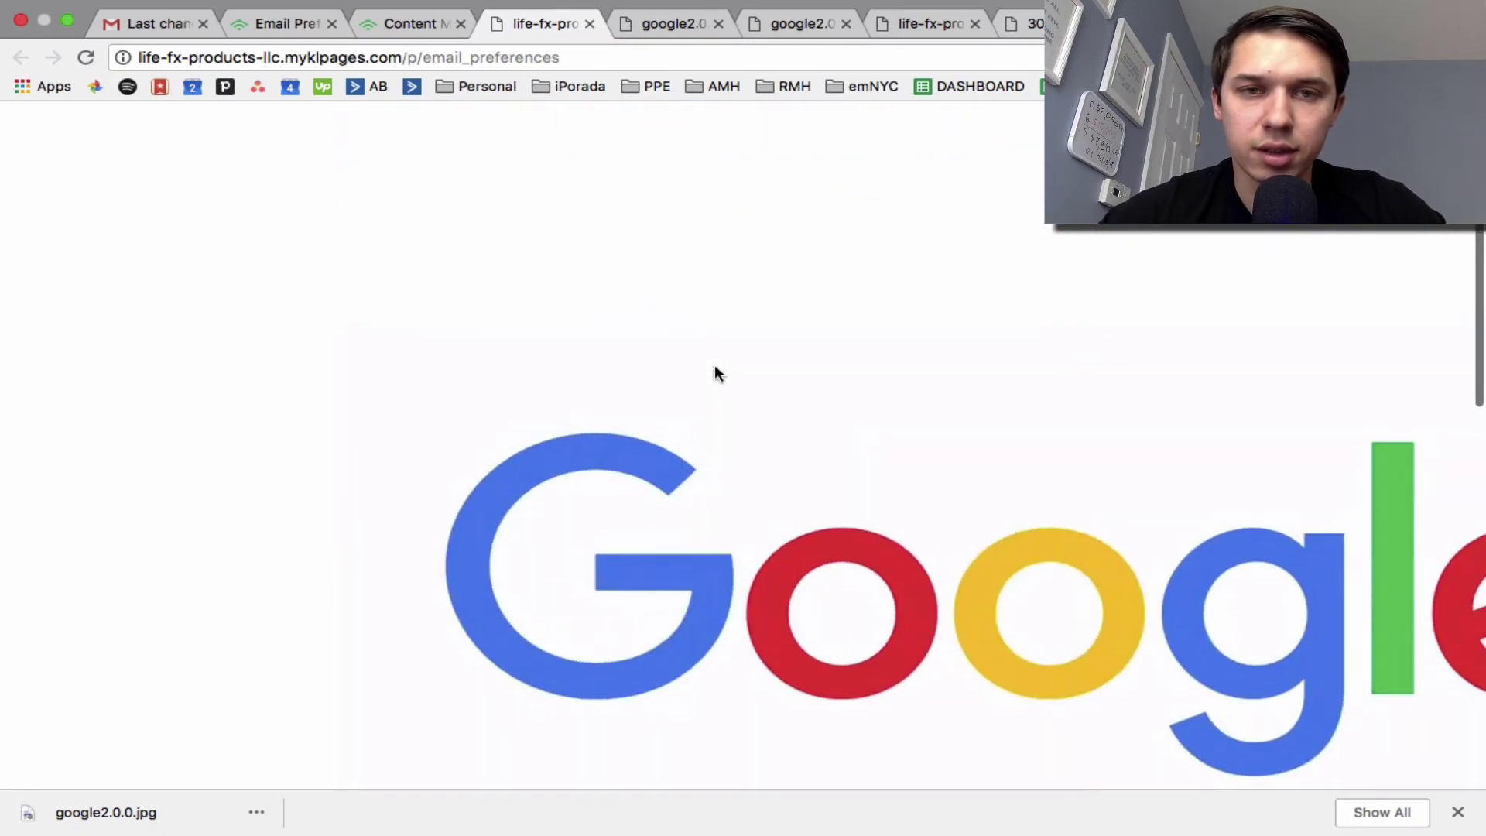
scroll(713, 372, down, 1)
- Look over the hosted image tabs and live page, then return to the email_preferences.tmpl code
click(659, 31)
click(790, 23)
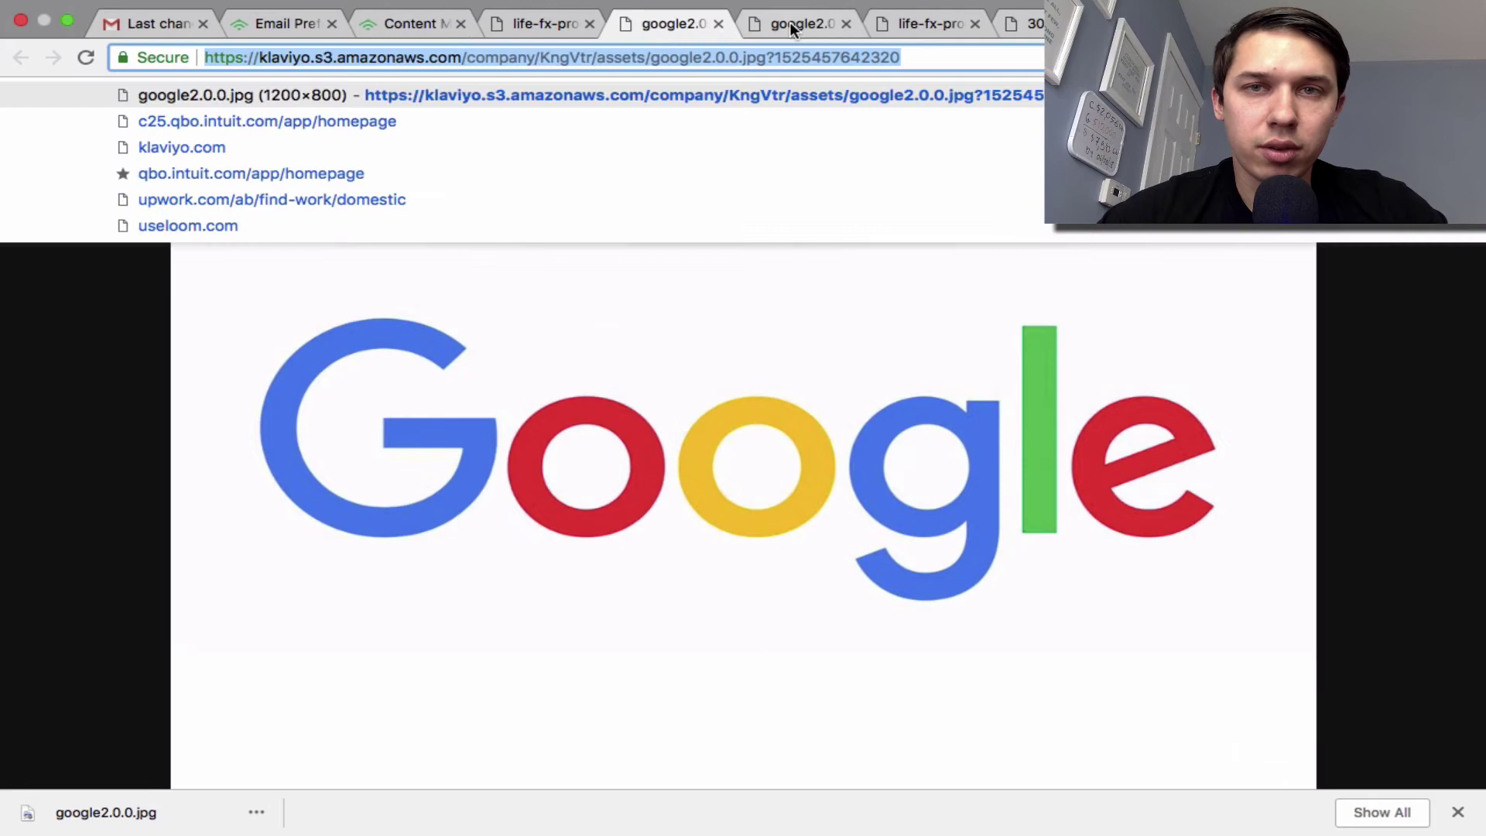
click(906, 23)
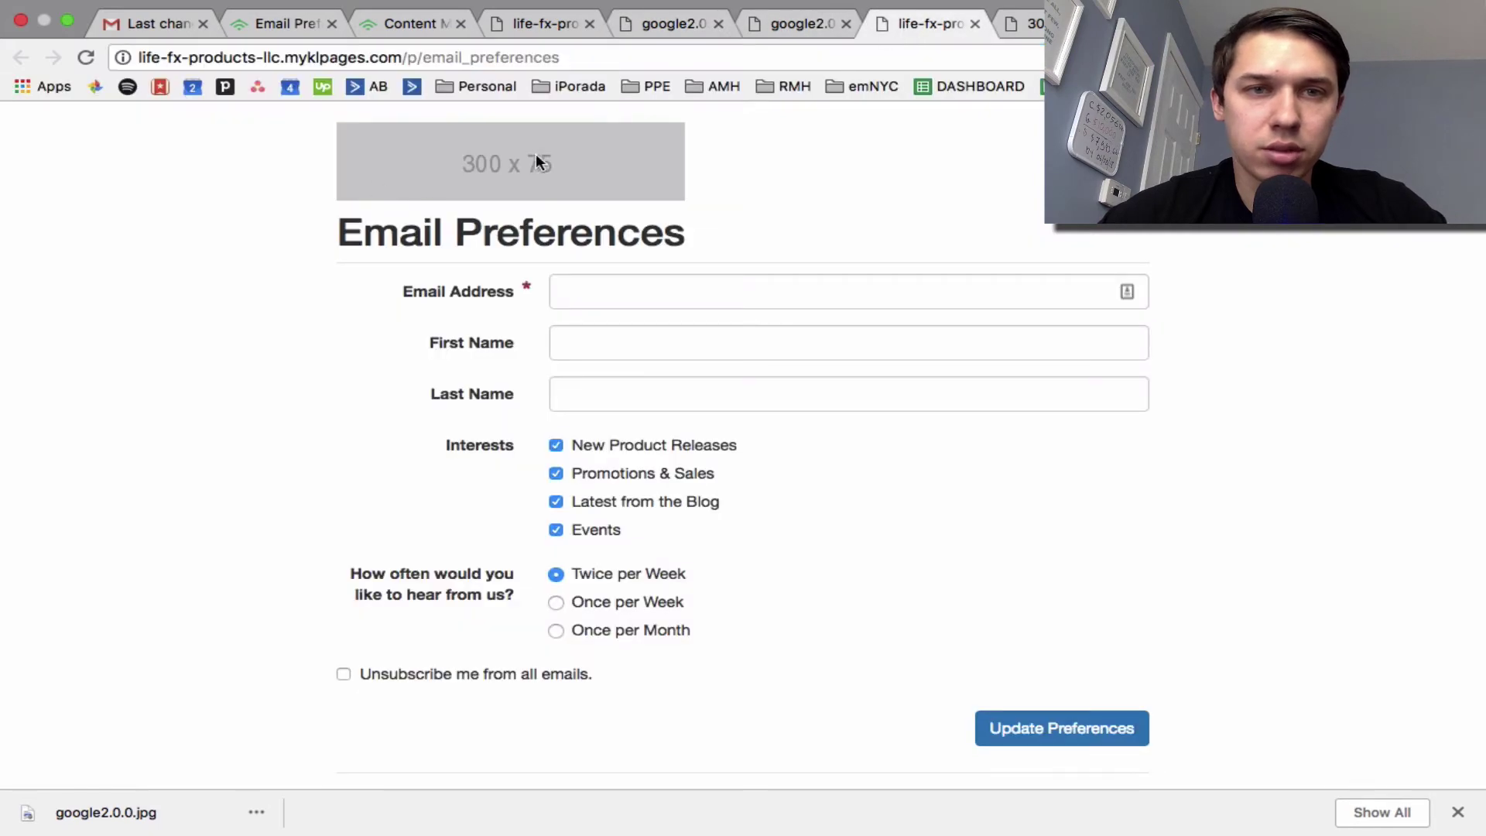
click(418, 24)
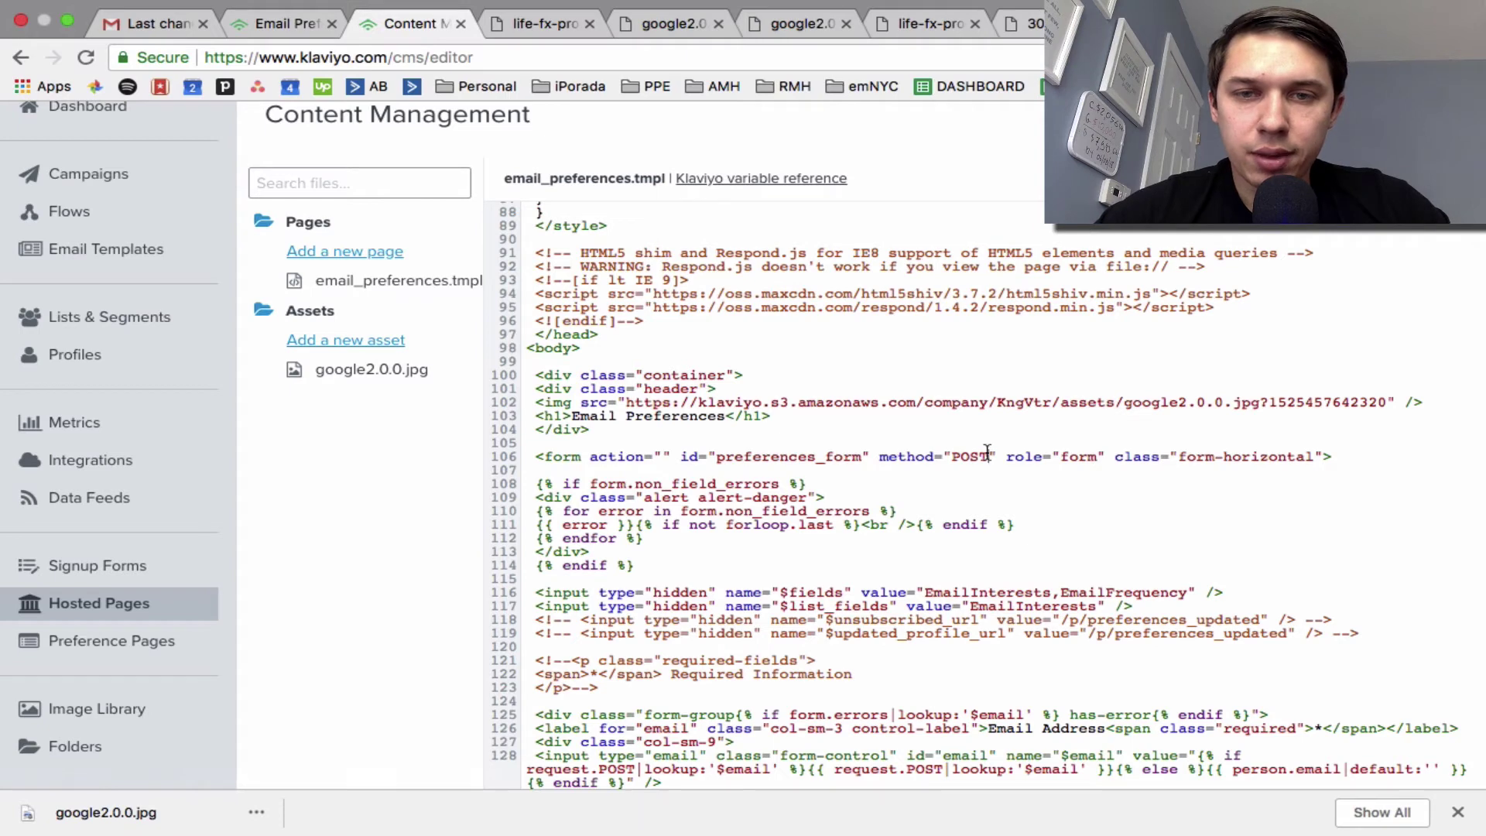
- Revert line 102 to the 300x75 placeholder image and open the live preferences page, closing leftover tabs
key(super+z)
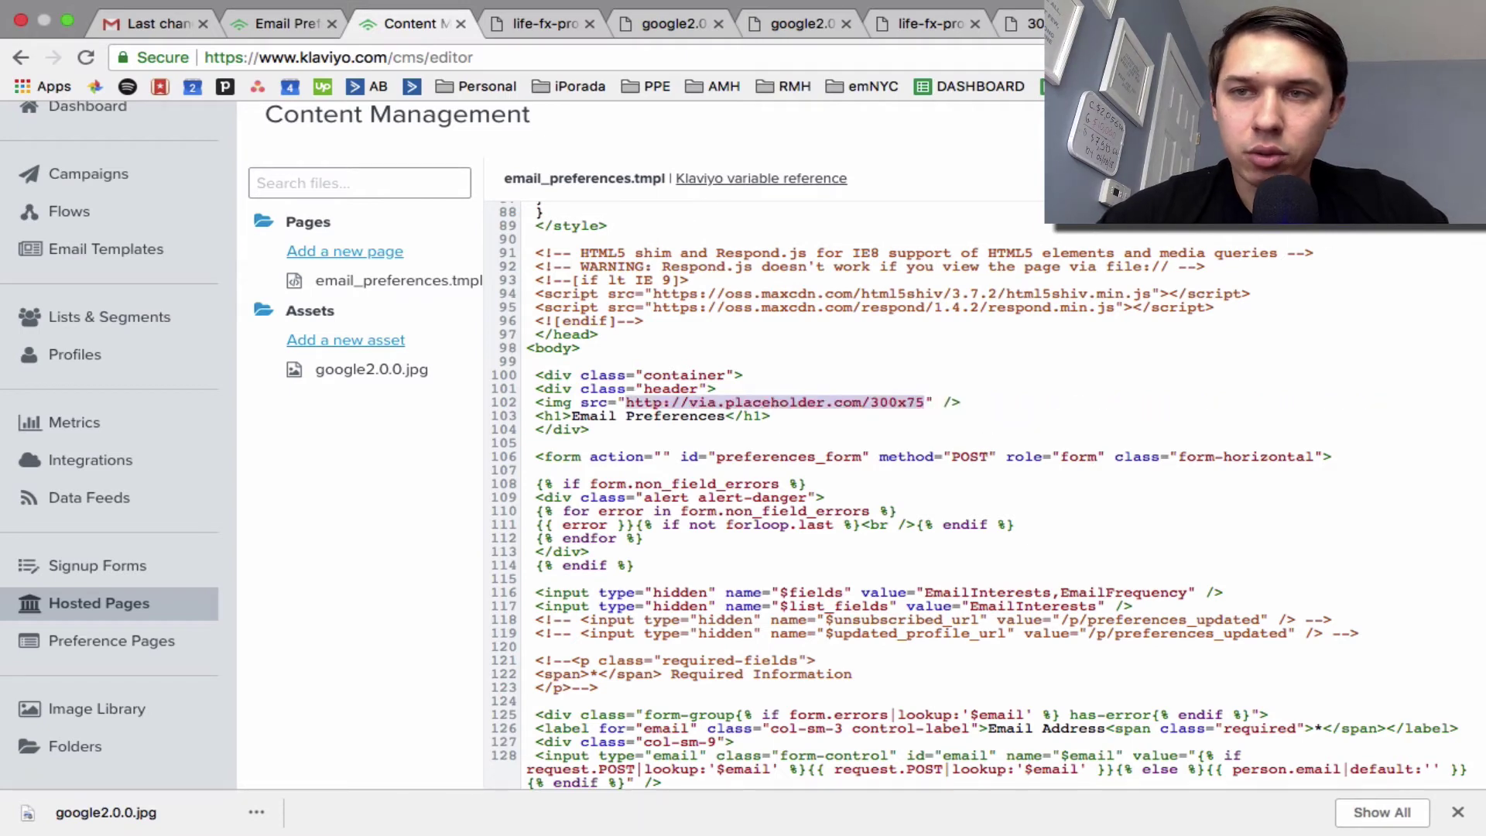
click(968, 114)
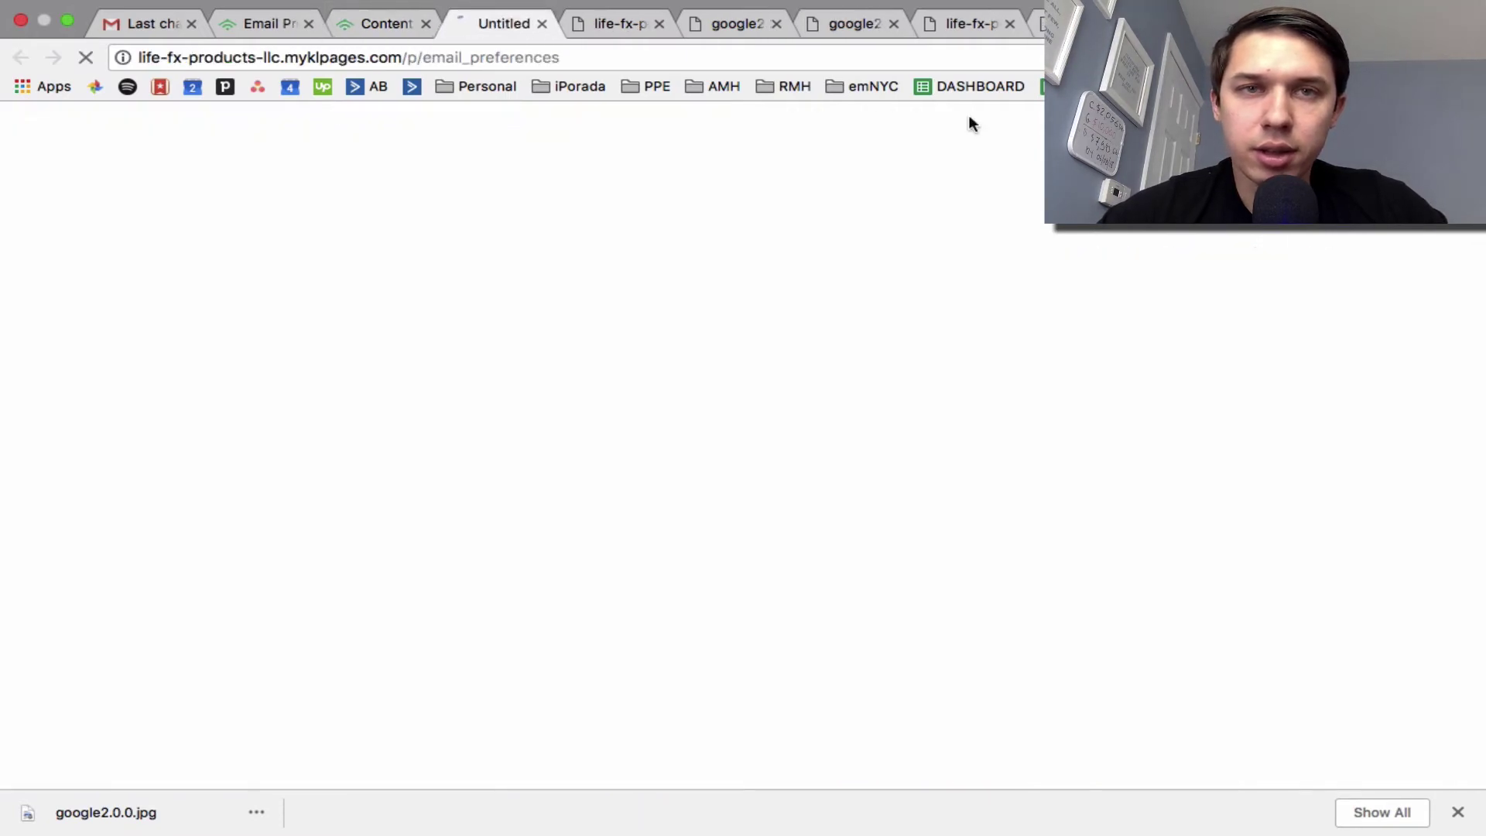
click(654, 28)
click(654, 28)
click(655, 27)
click(654, 28)
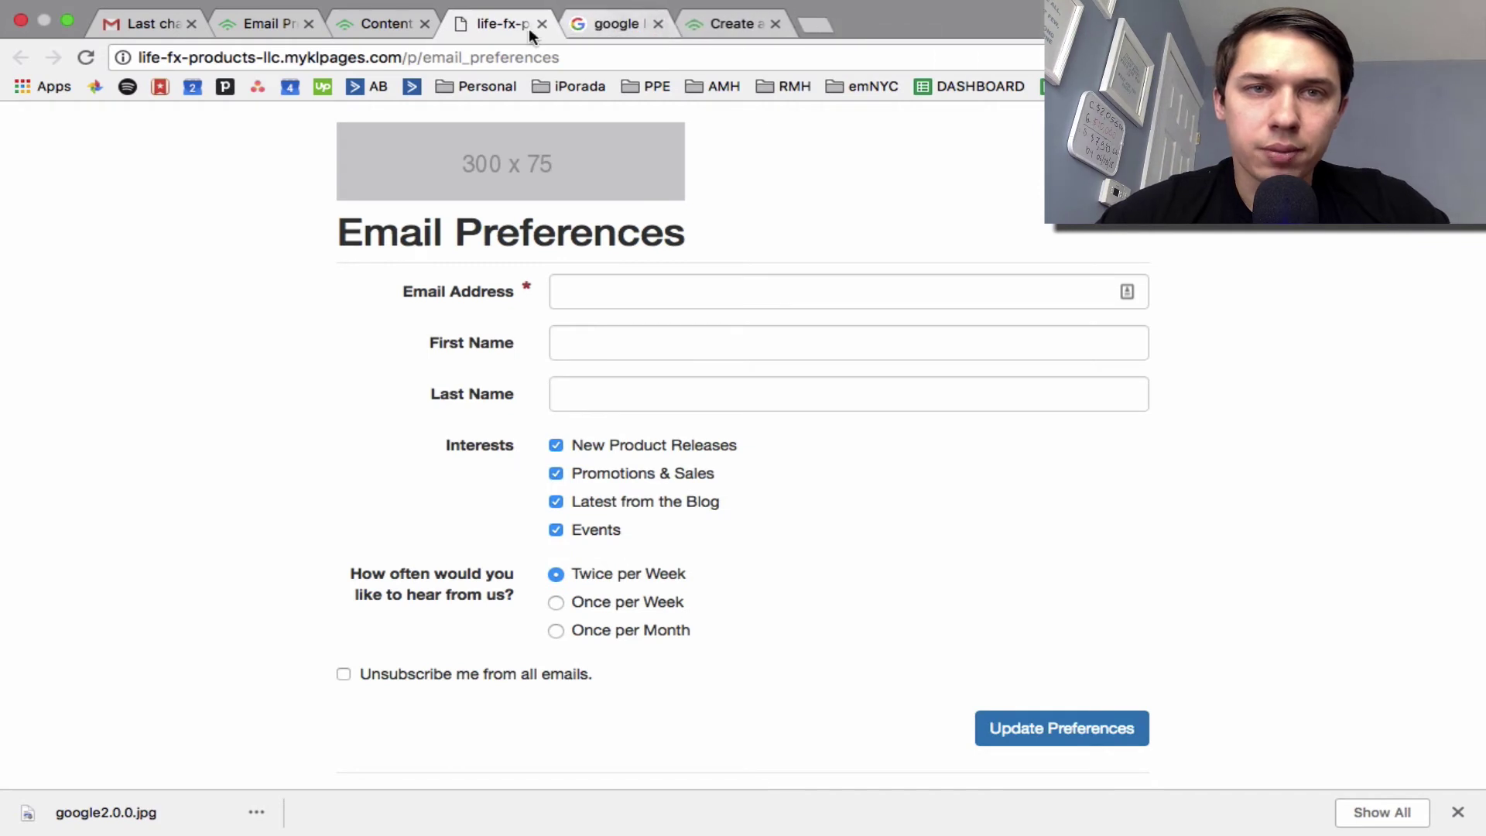
- Autofill the live form with saved contact details and submit it as a test
click(607, 285)
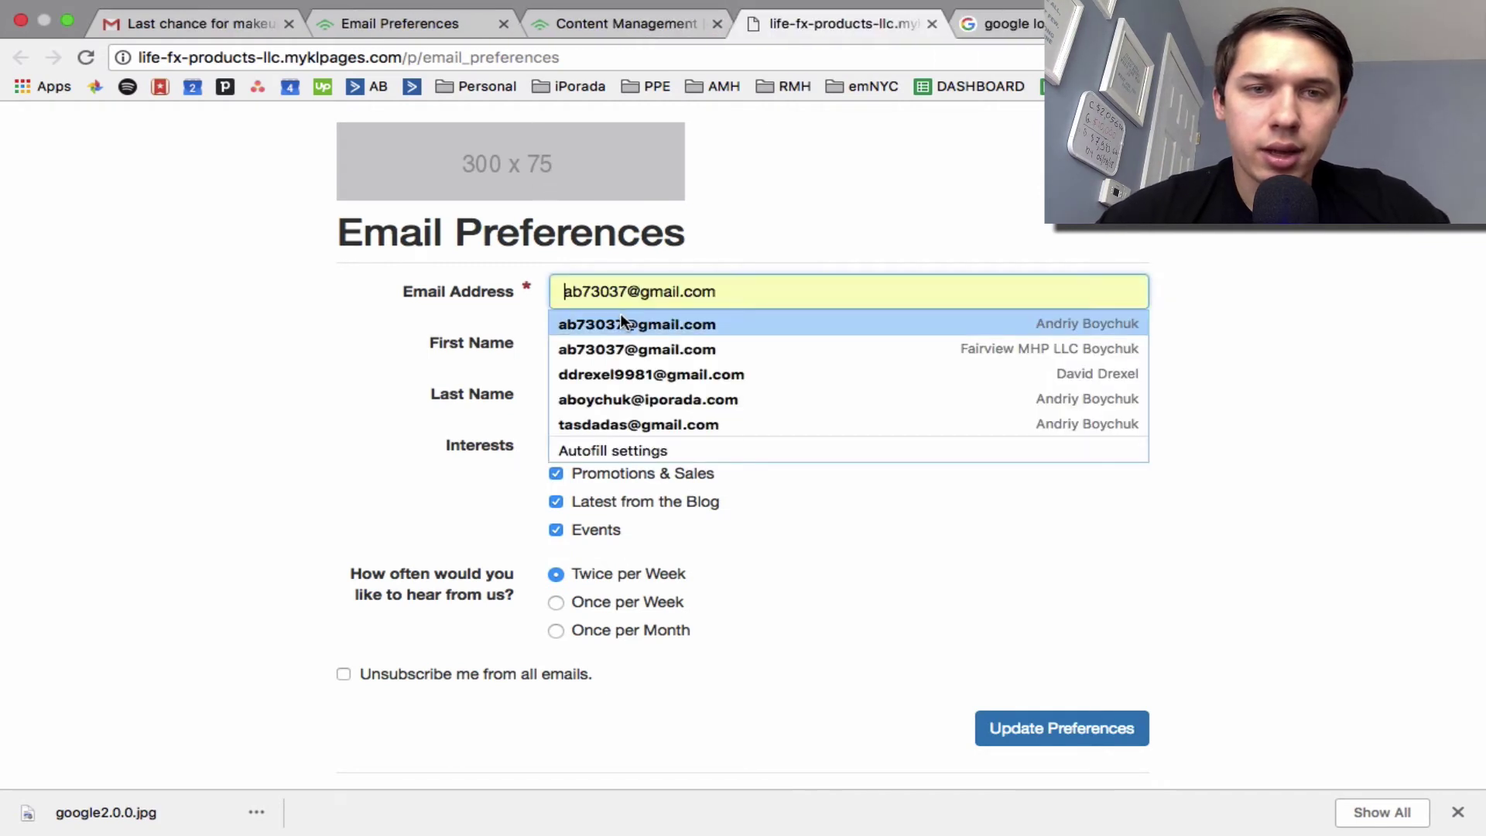
click(620, 317)
click(1084, 739)
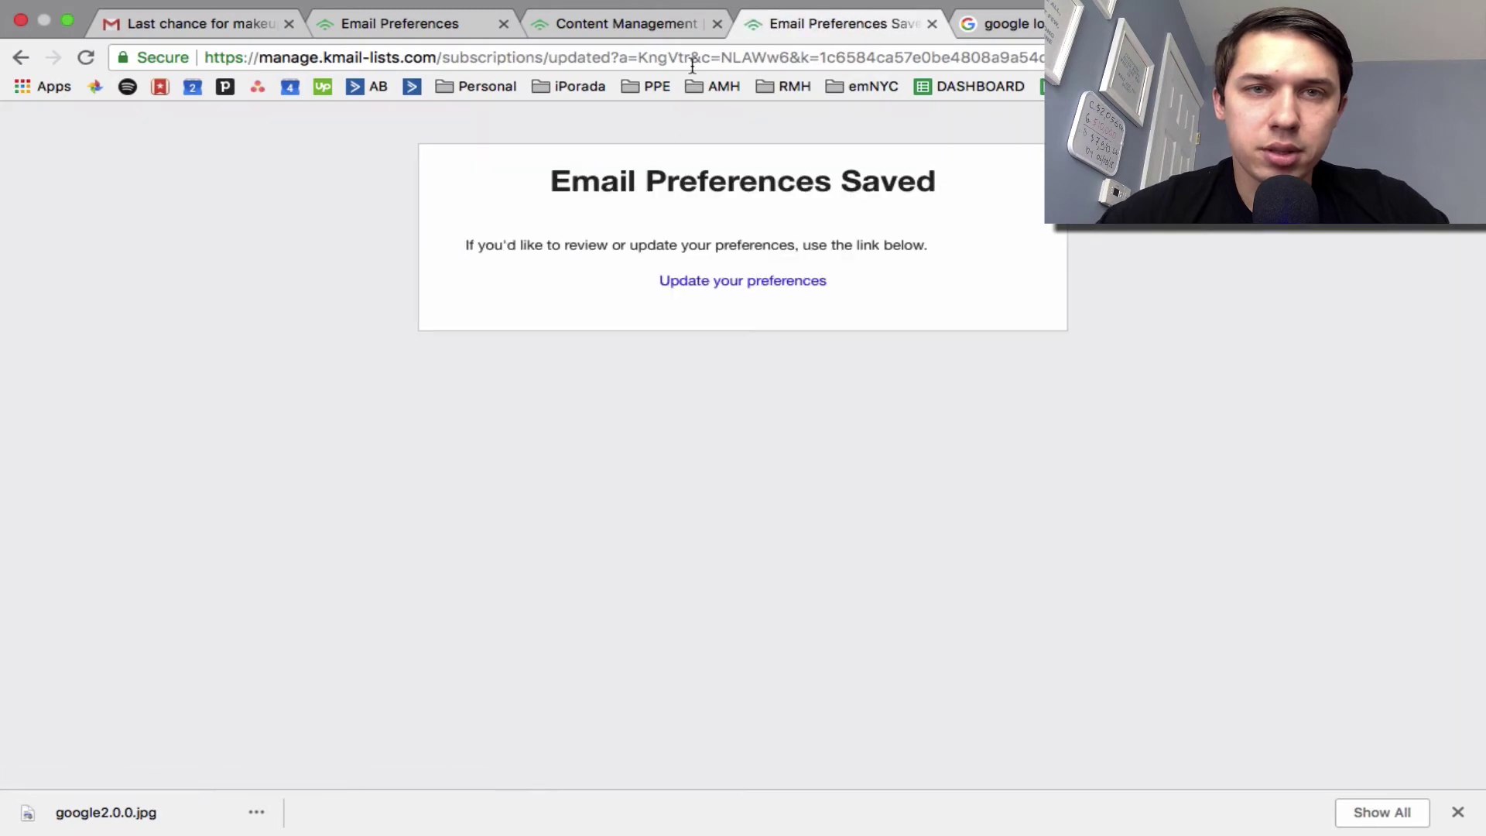
click(669, 30)
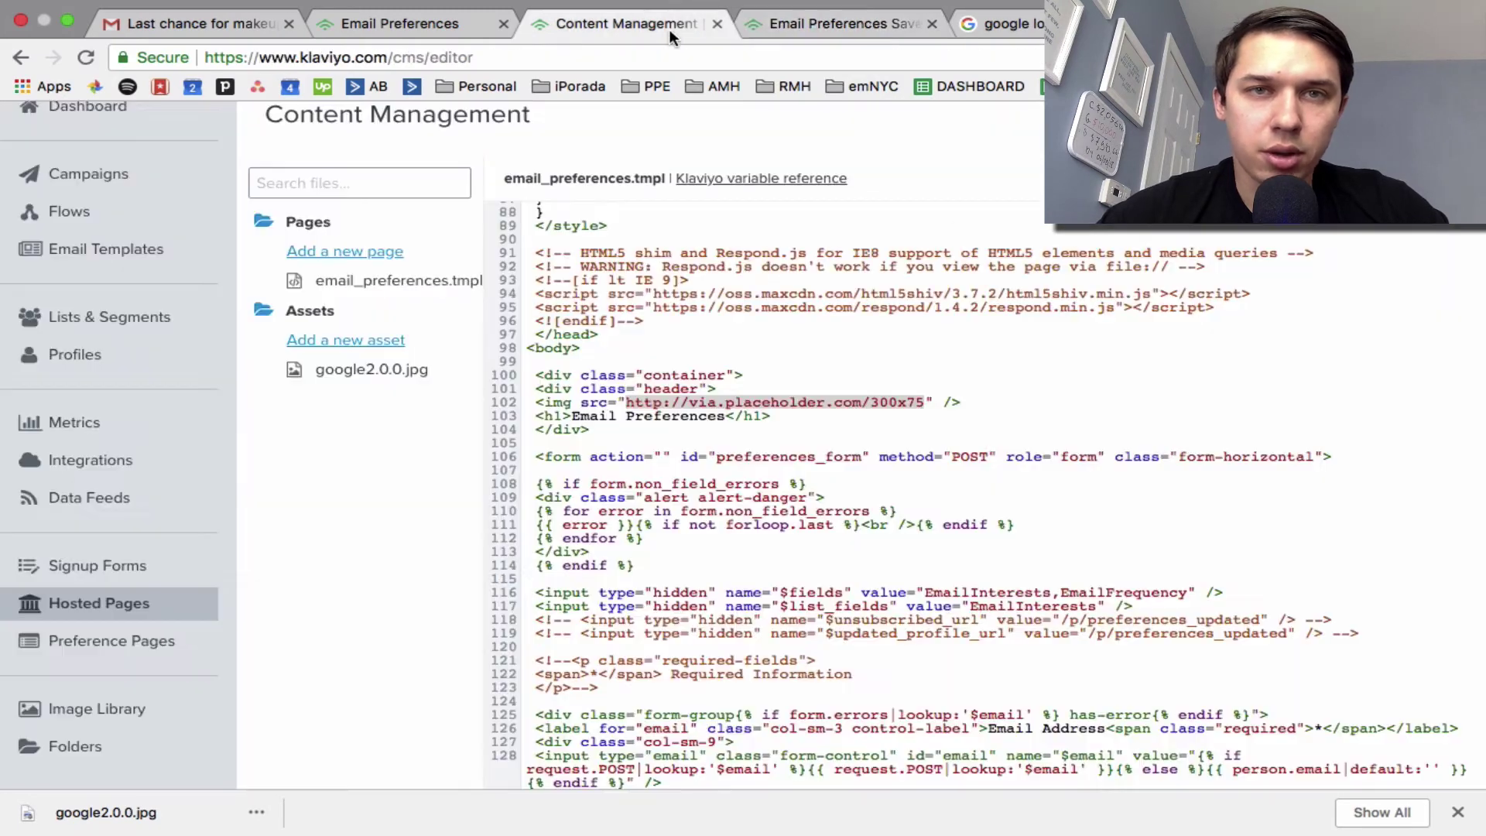
- Start a new segment from Lists & Segments named 'Test for video'
click(443, 29)
click(557, 28)
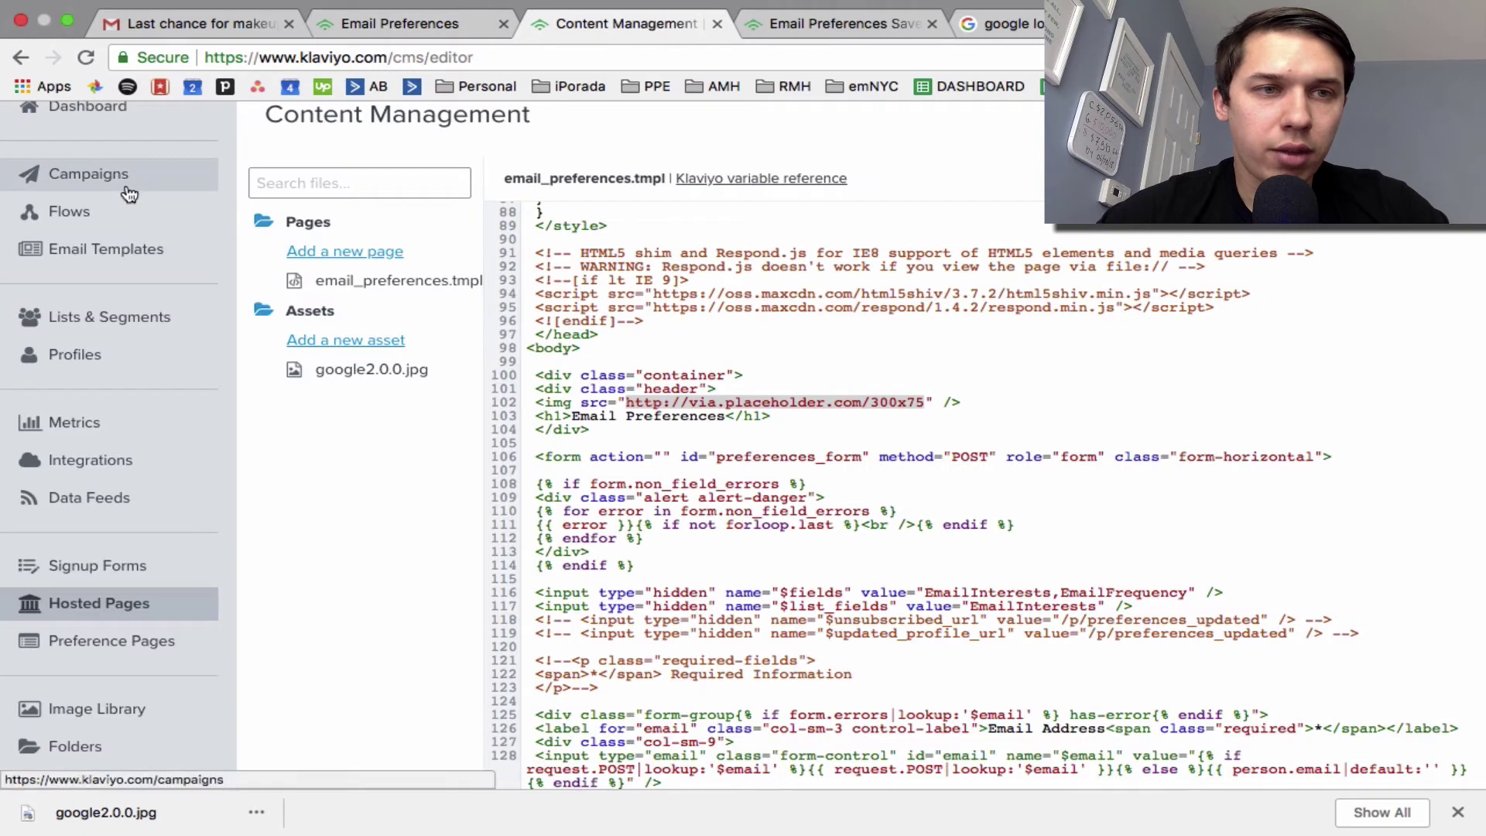
click(143, 325)
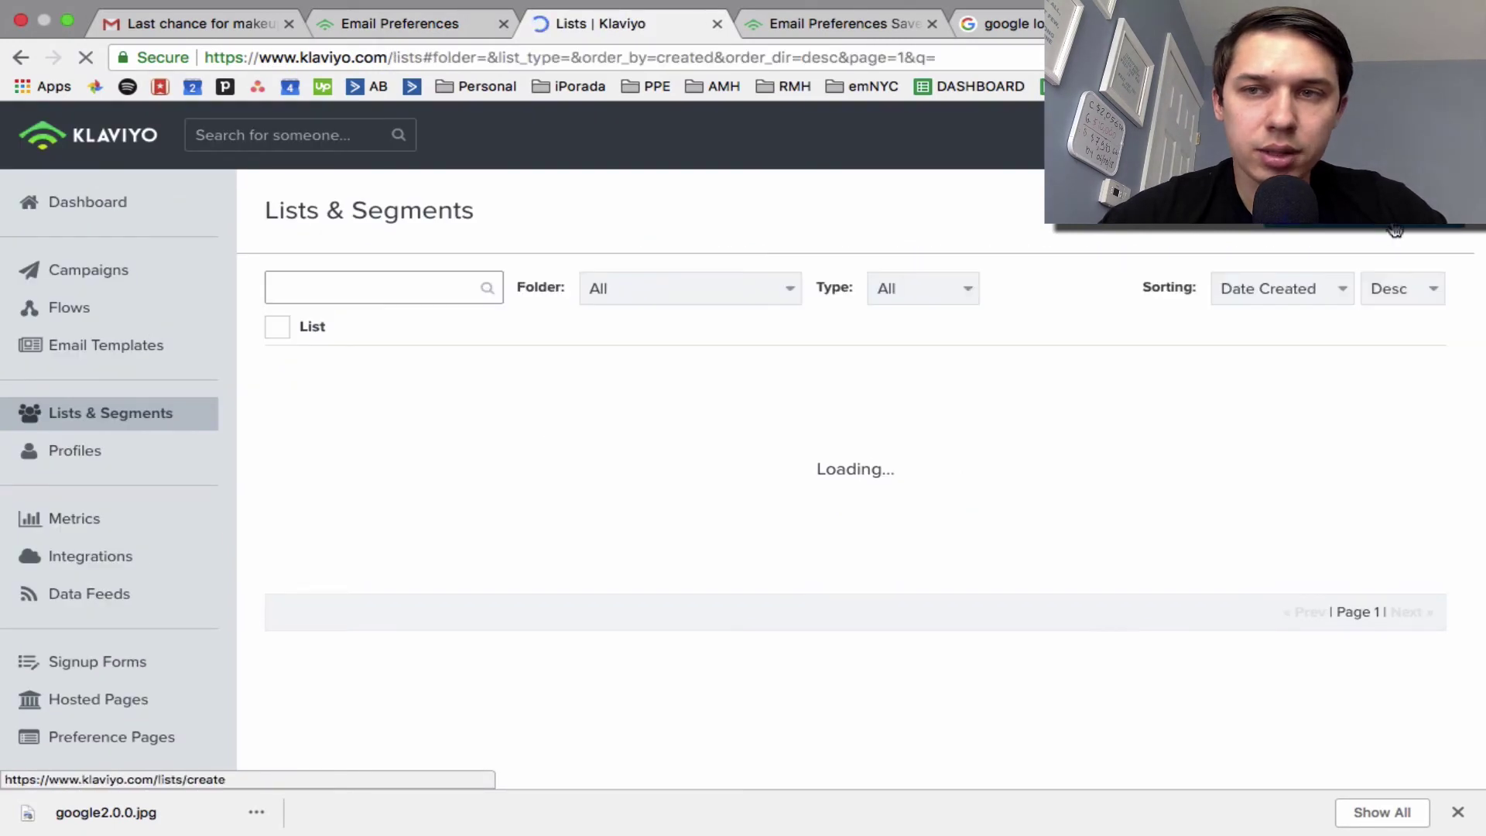
click(1396, 230)
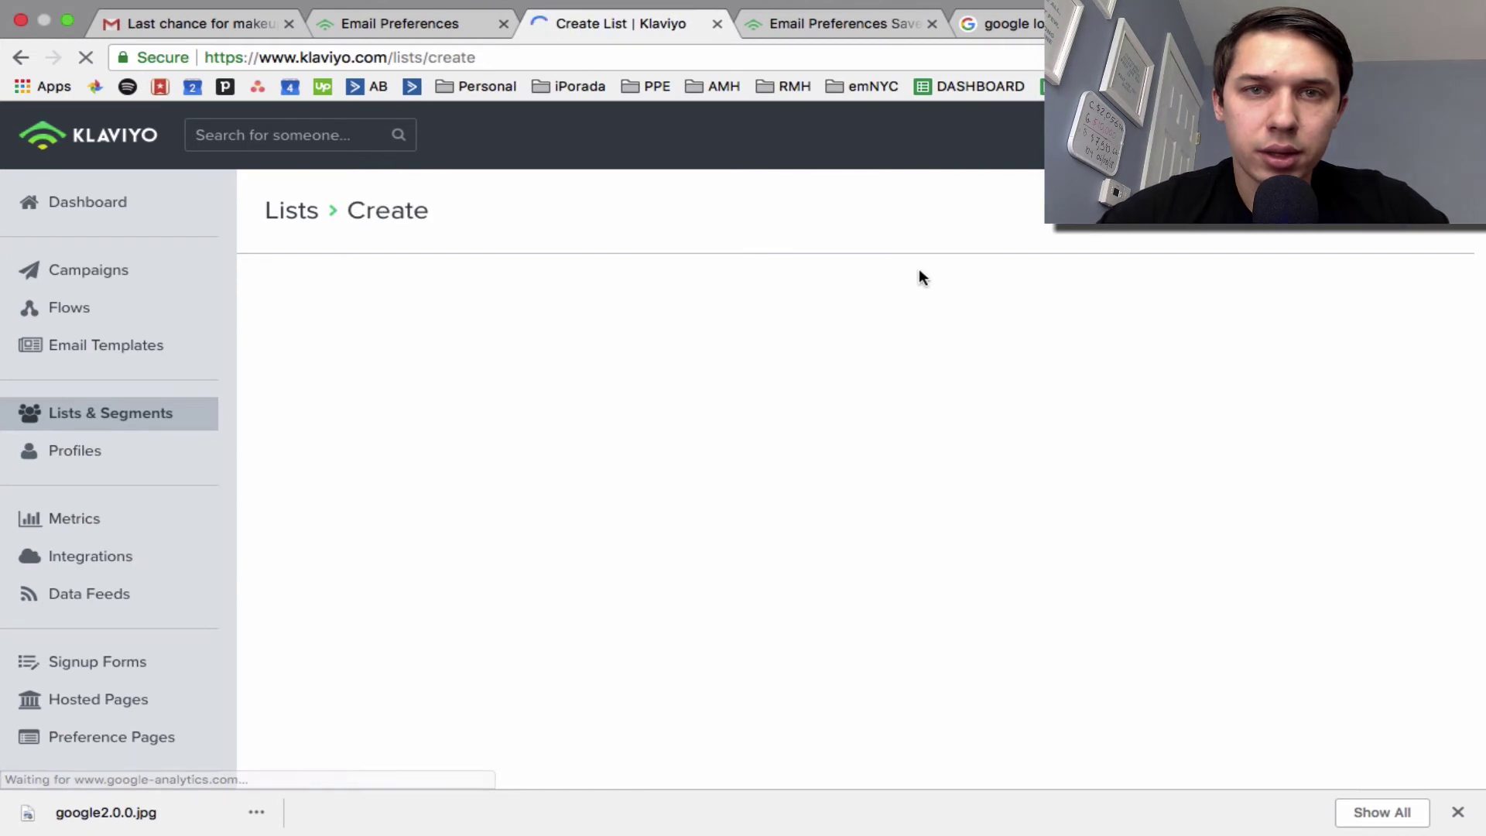
click(990, 398)
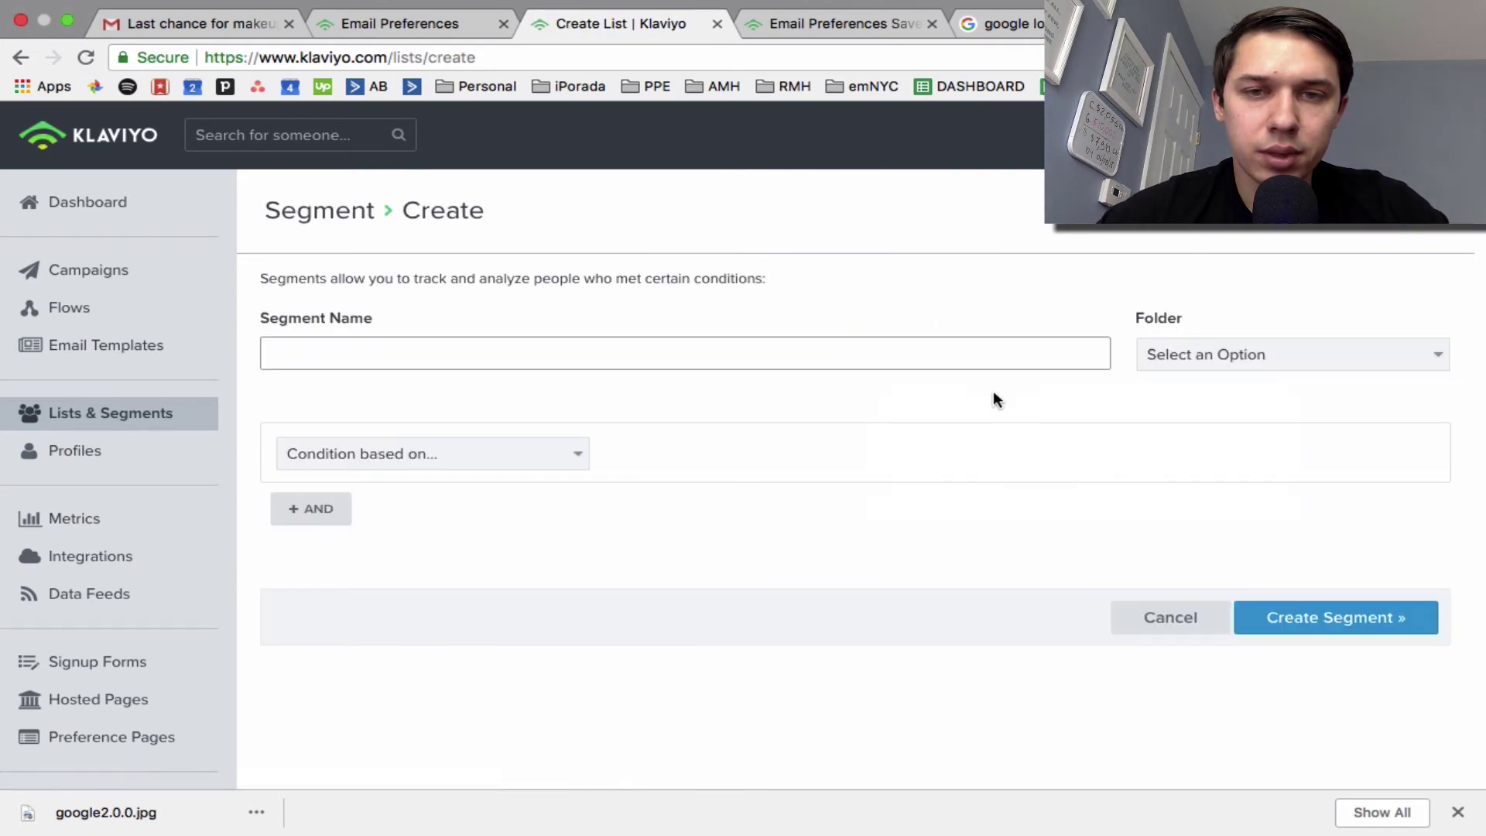
click(878, 360)
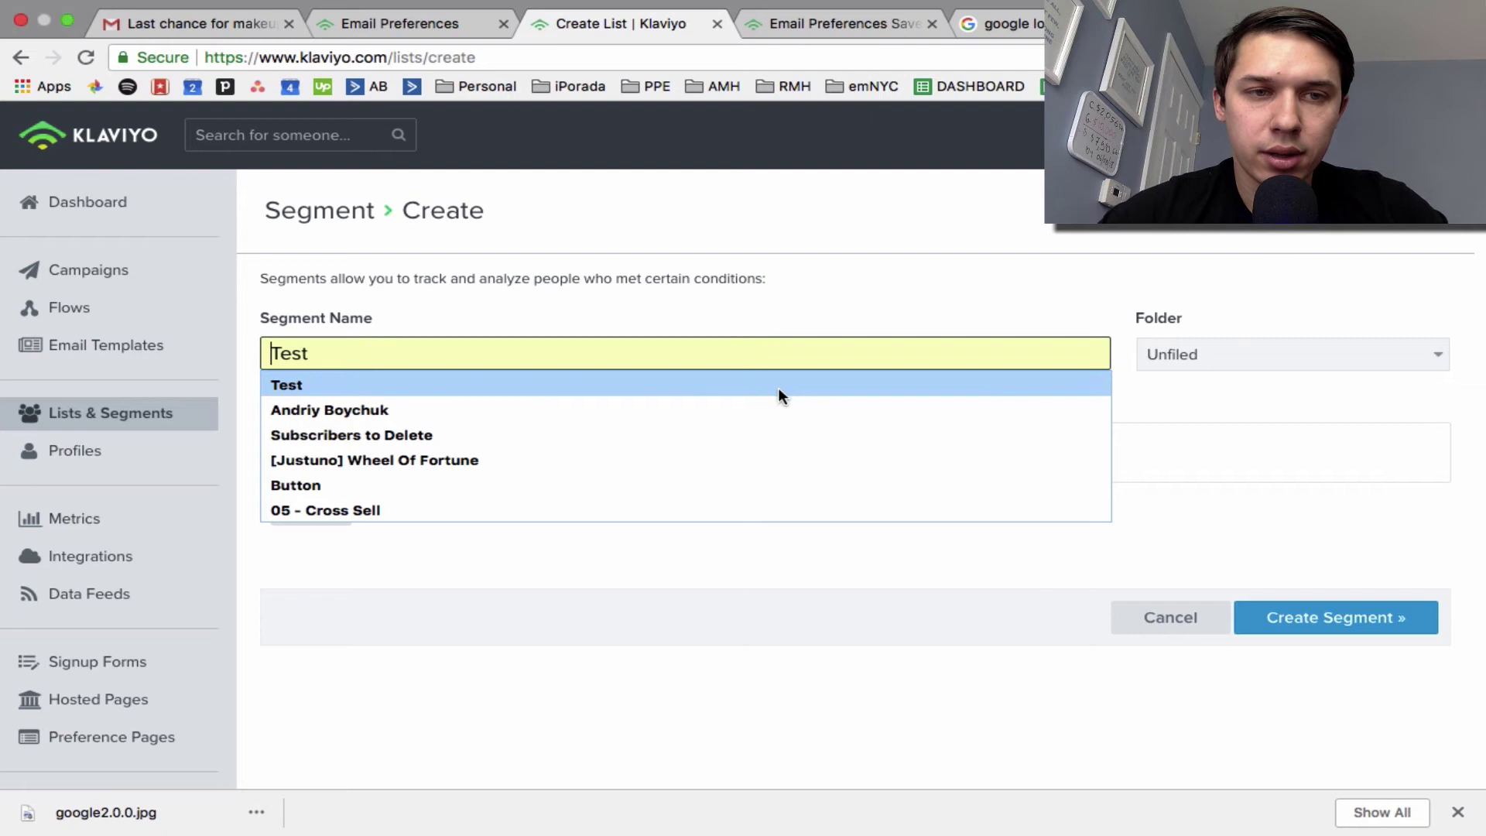
click(779, 389)
text(for video)
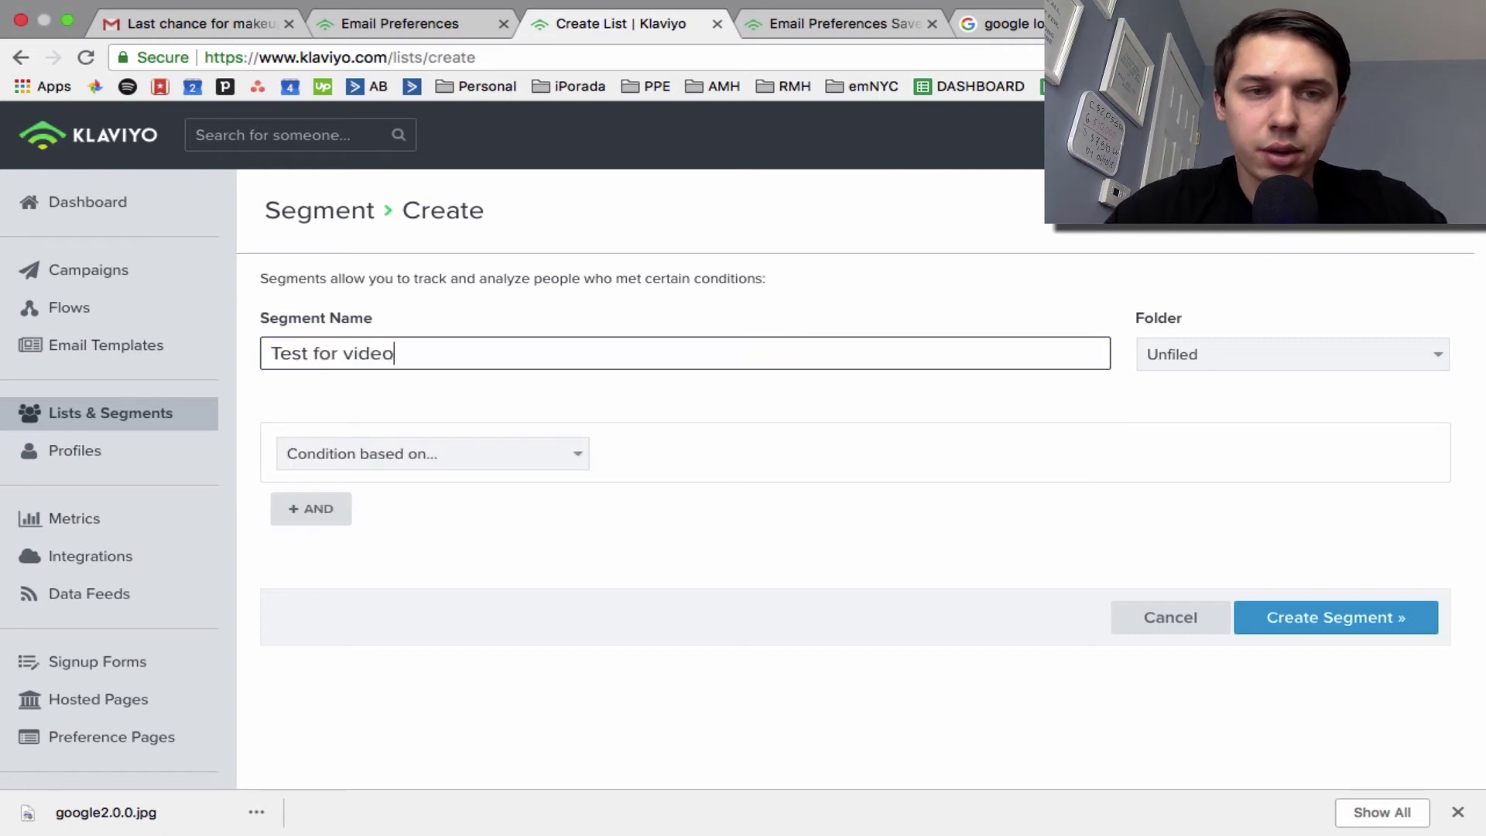
- Add the profile-property condition EmailInterests contains Blog and create the segment
click(495, 451)
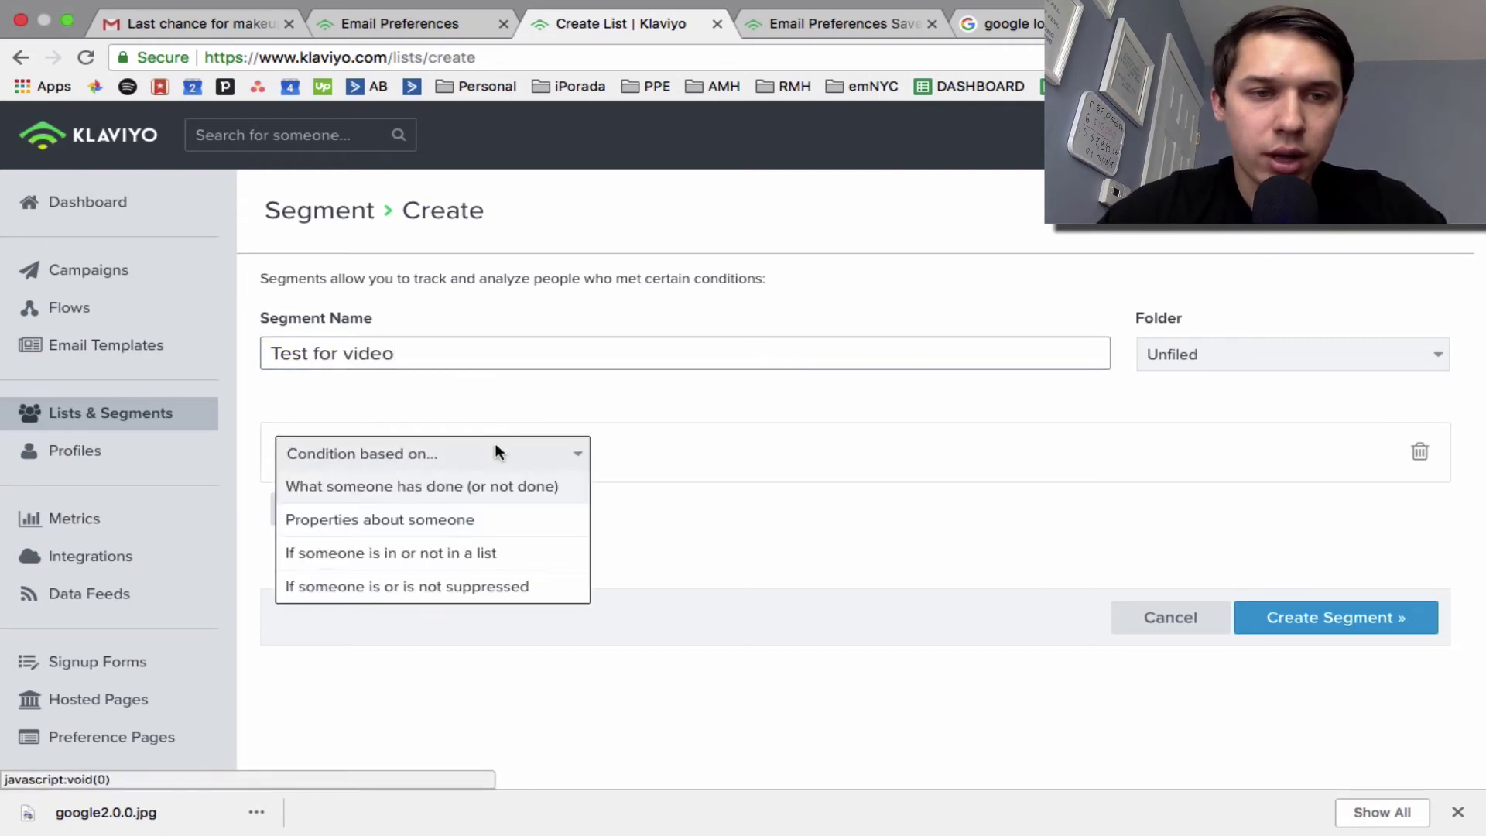
click(389, 527)
click(392, 505)
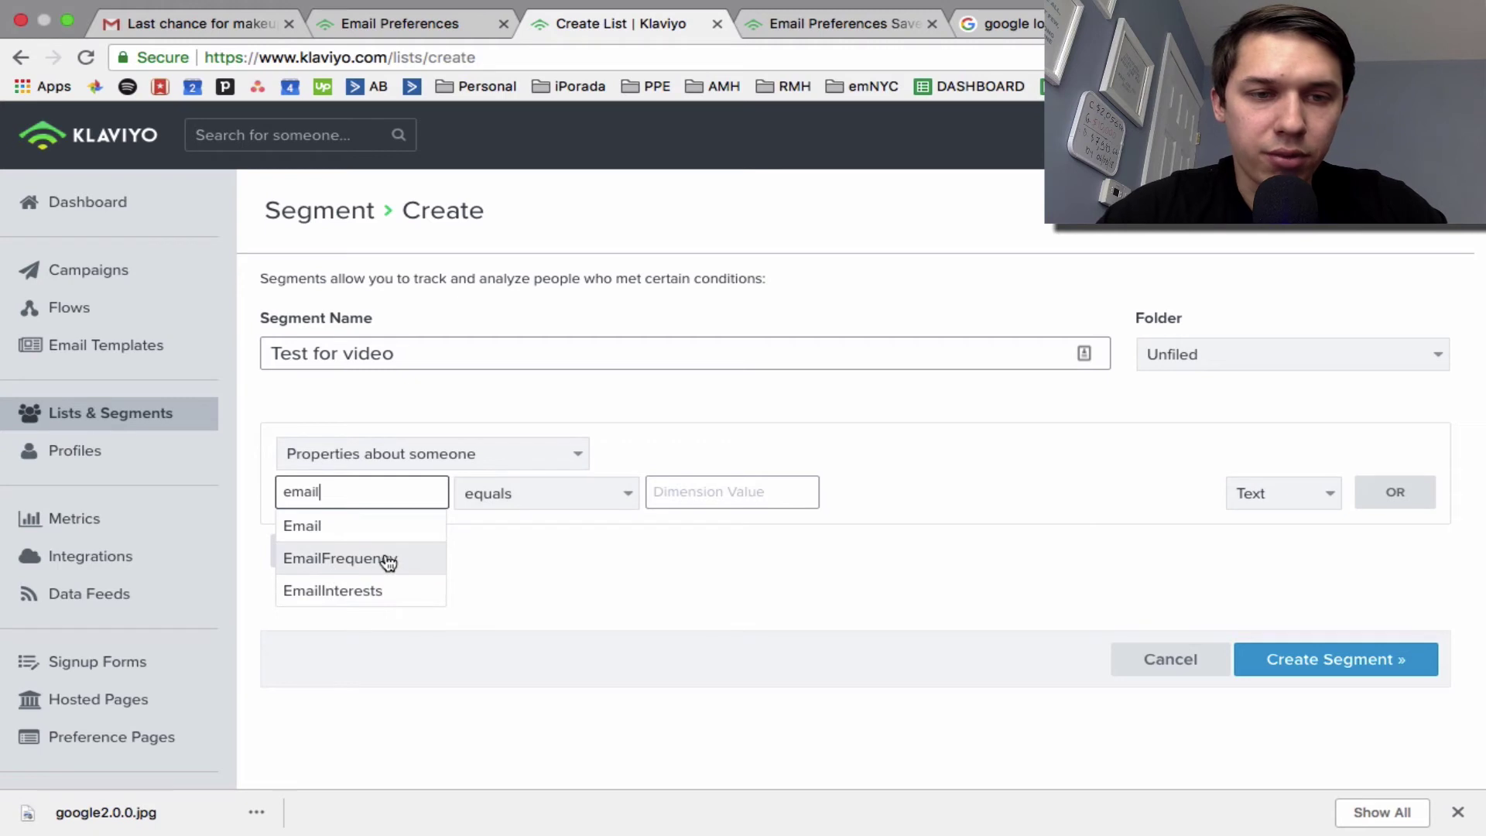
click(376, 593)
click(531, 502)
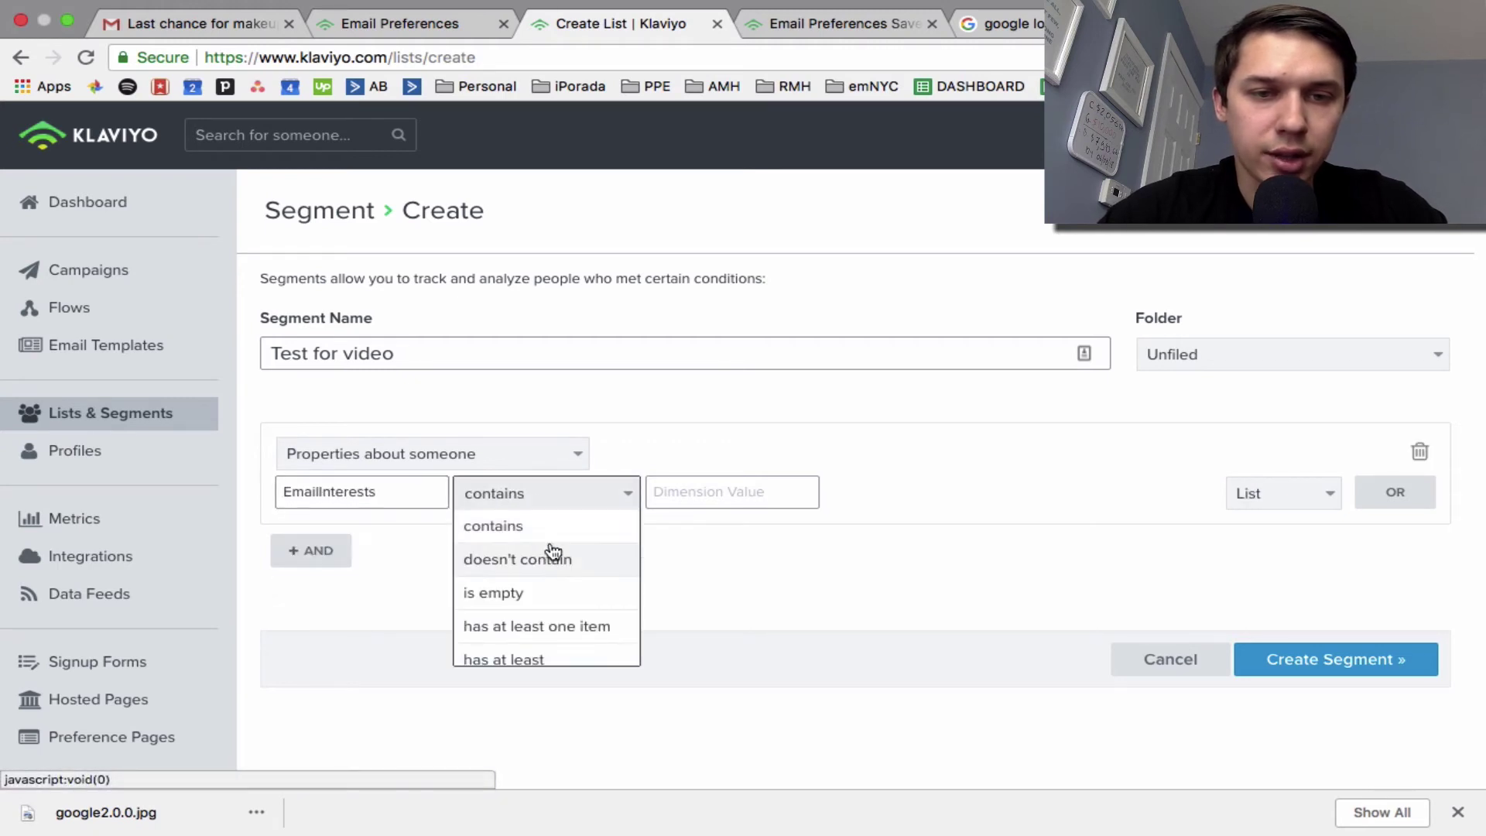
click(622, 520)
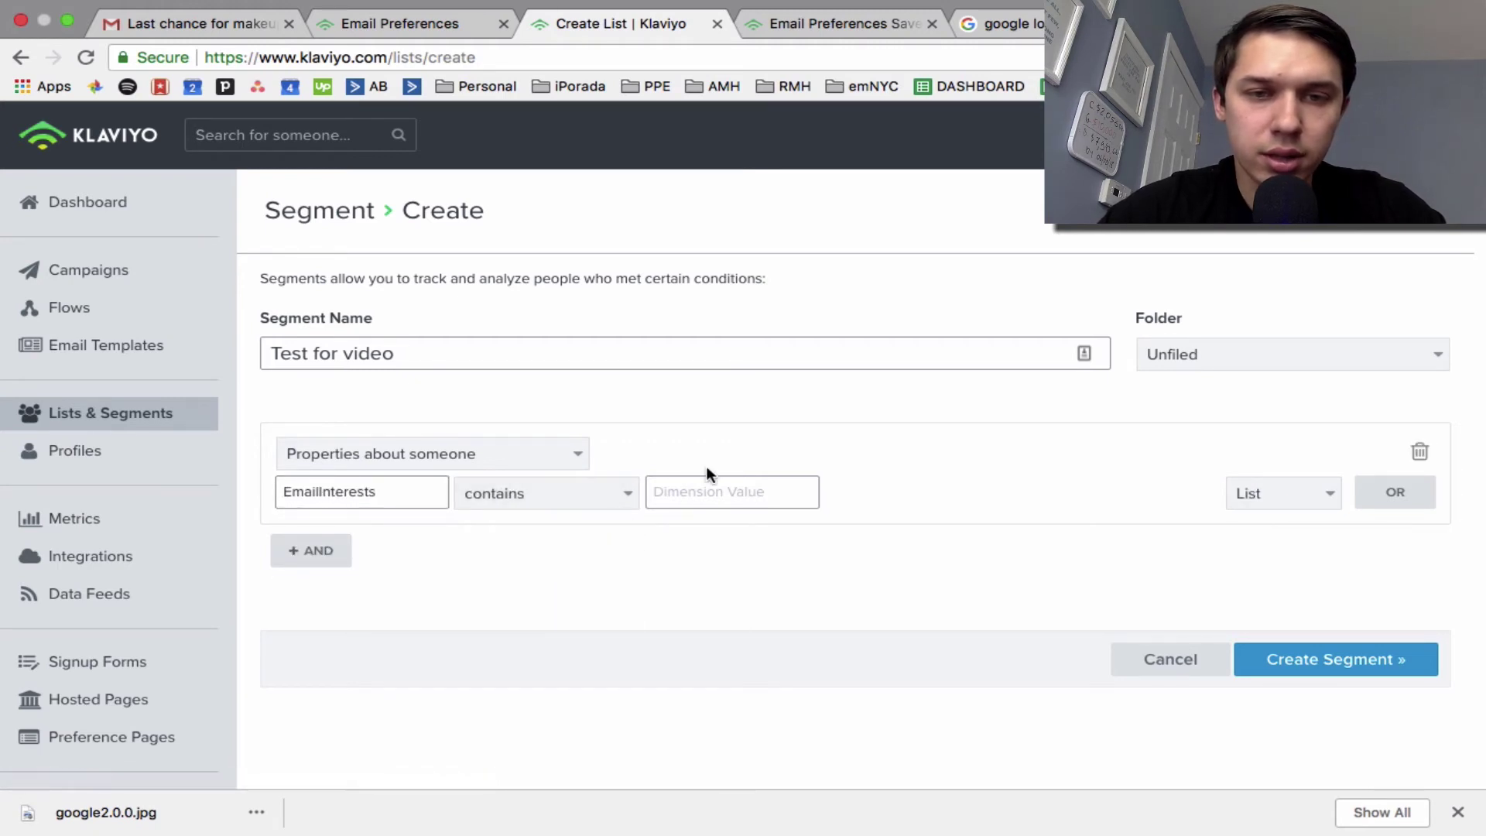
click(702, 497)
click(841, 34)
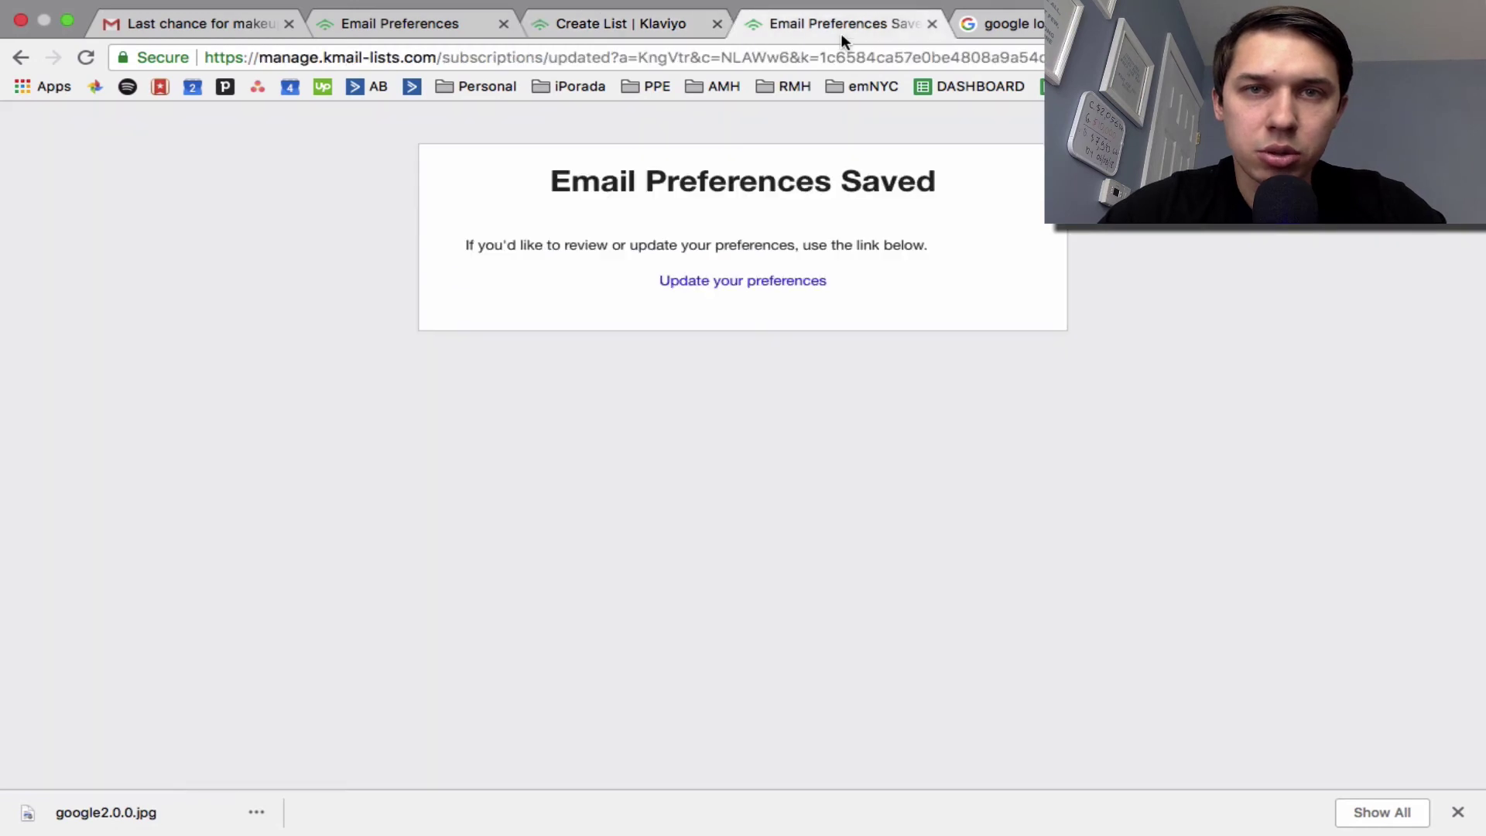
click(664, 21)
click(702, 488)
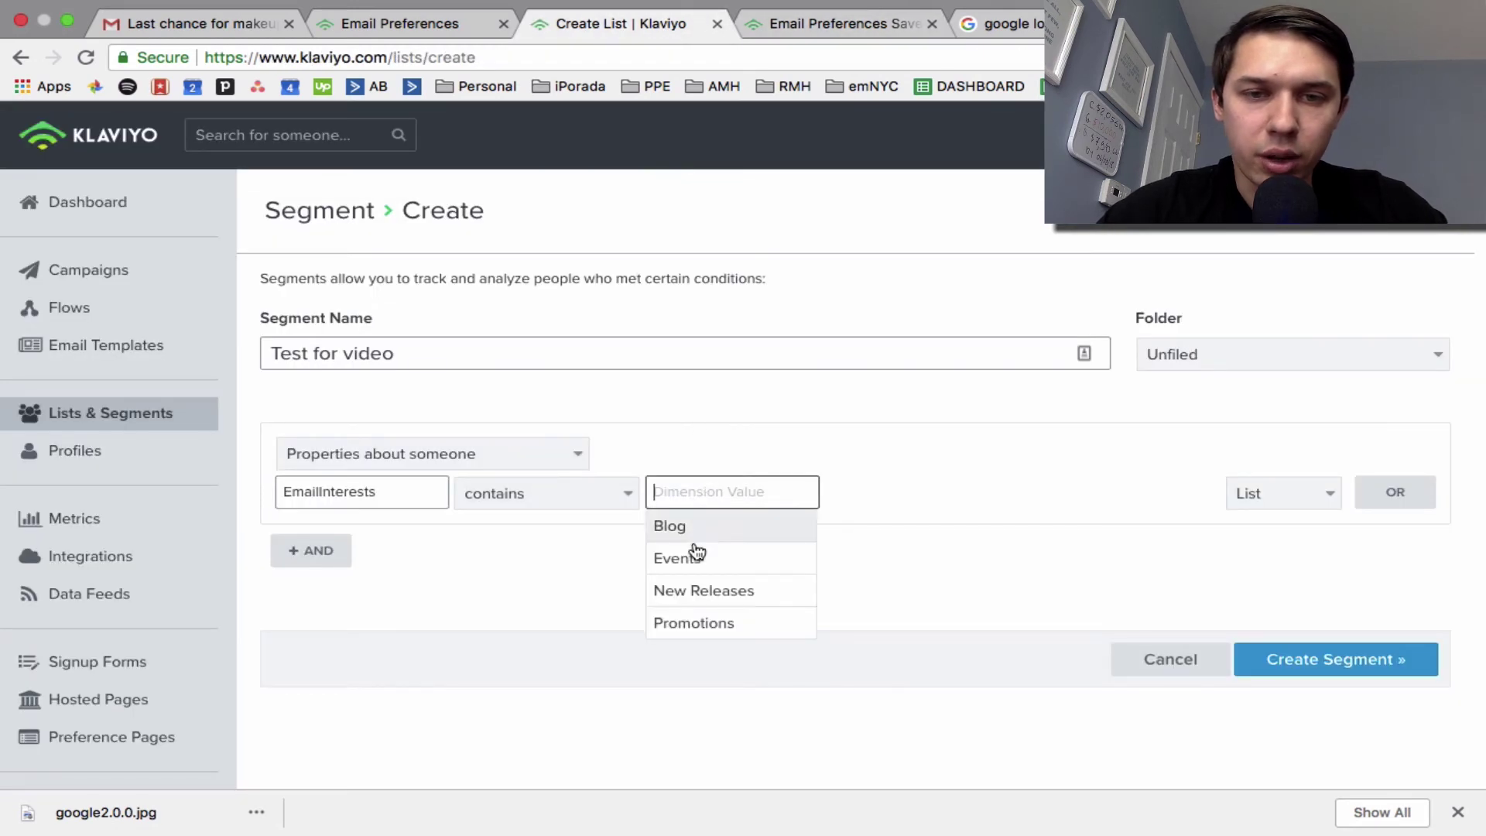
click(721, 530)
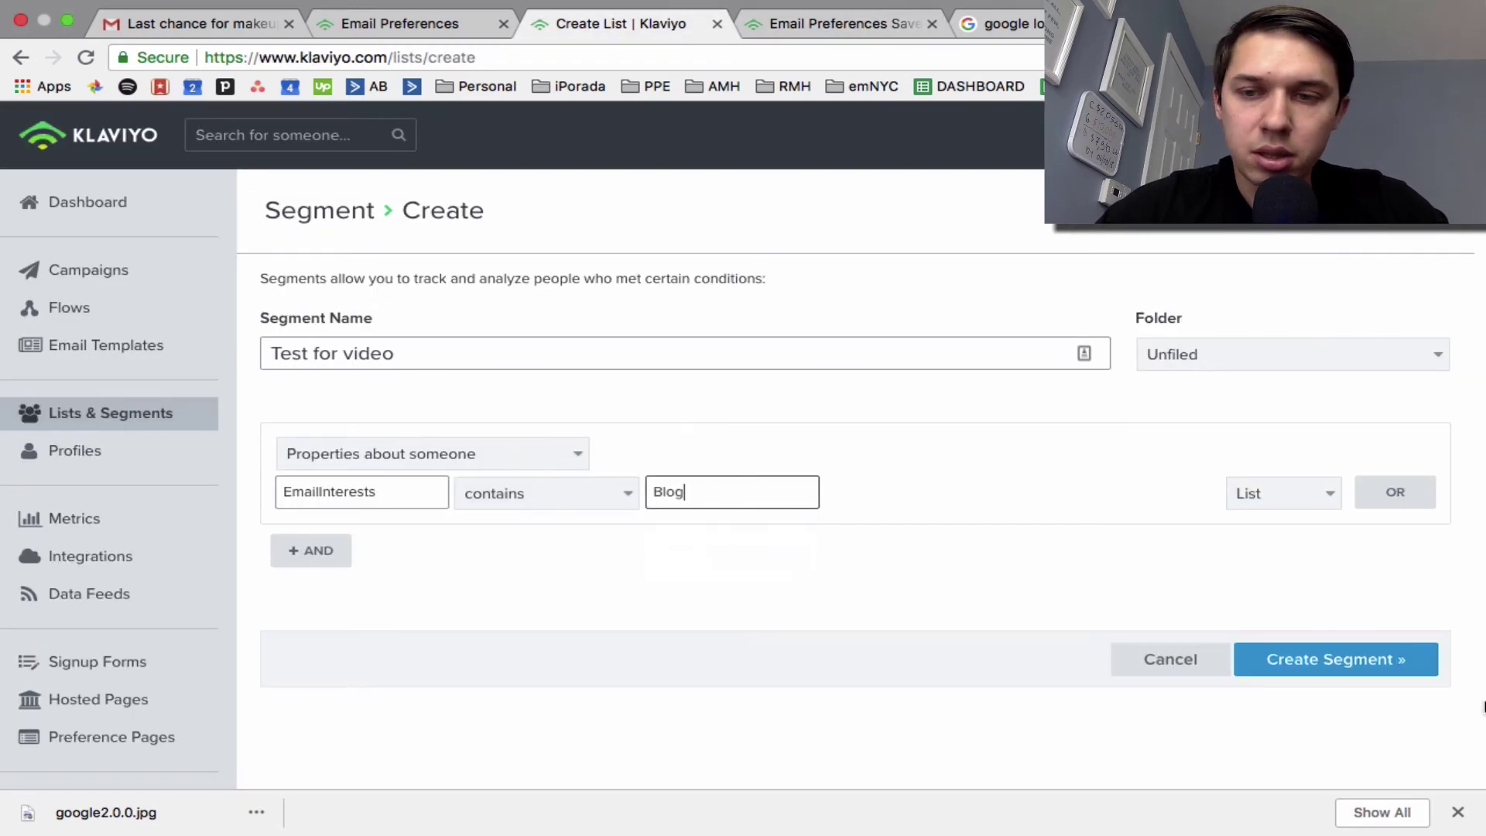
click(1403, 660)
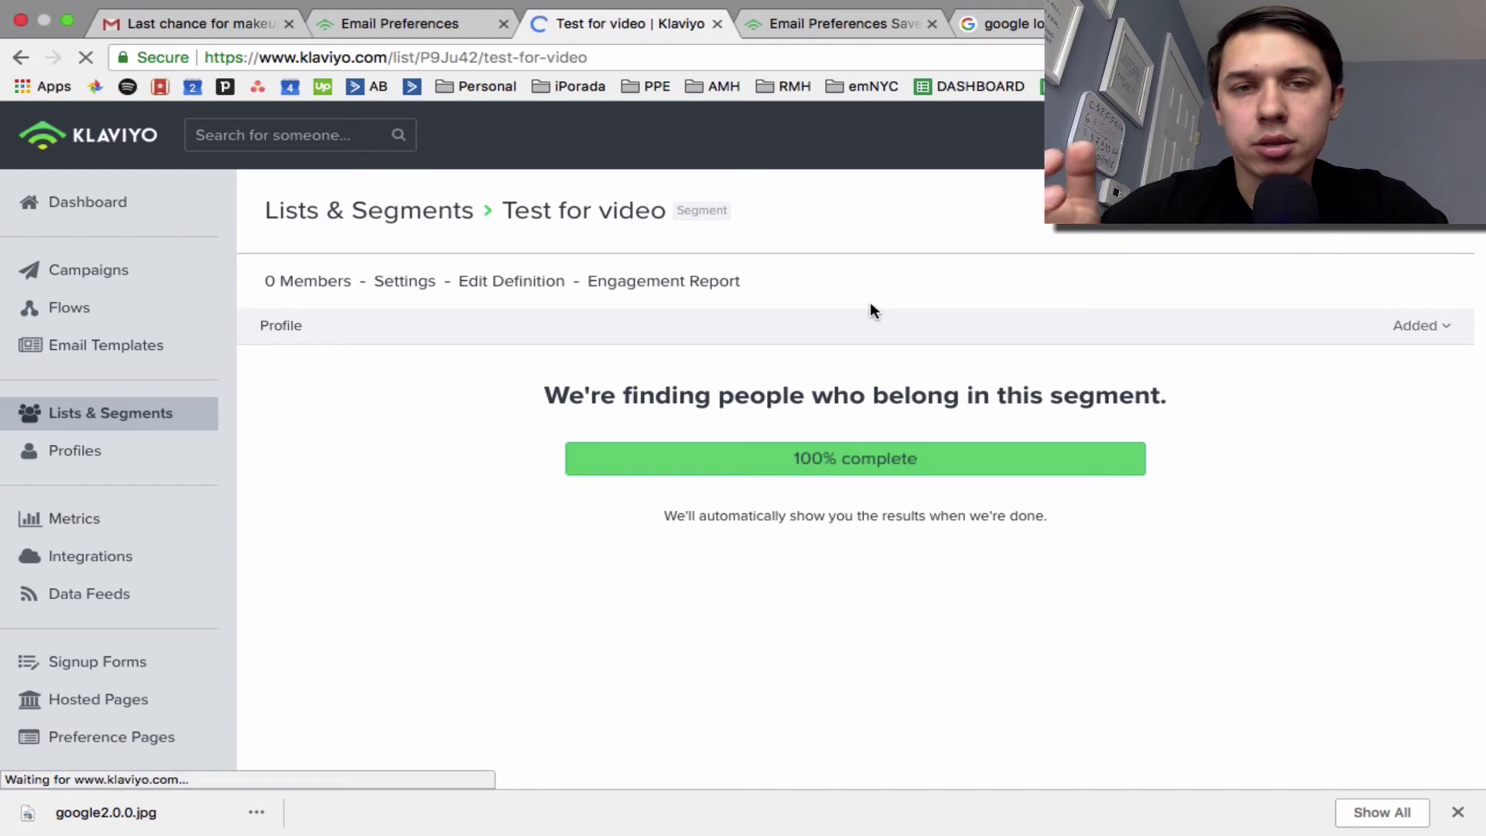
- Resubmit the preferences form and check the new segment's members
click(818, 13)
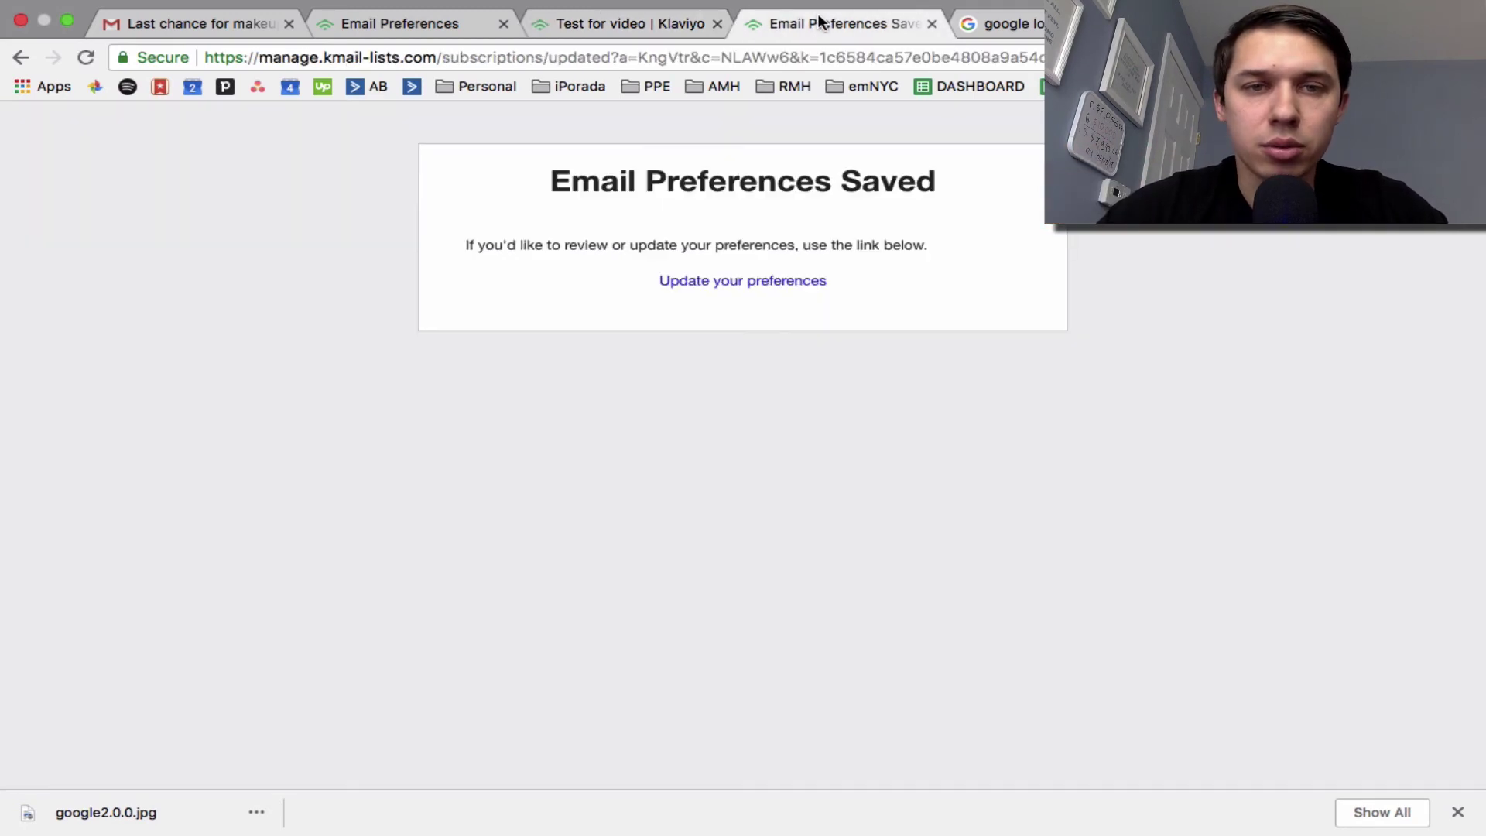
click(712, 285)
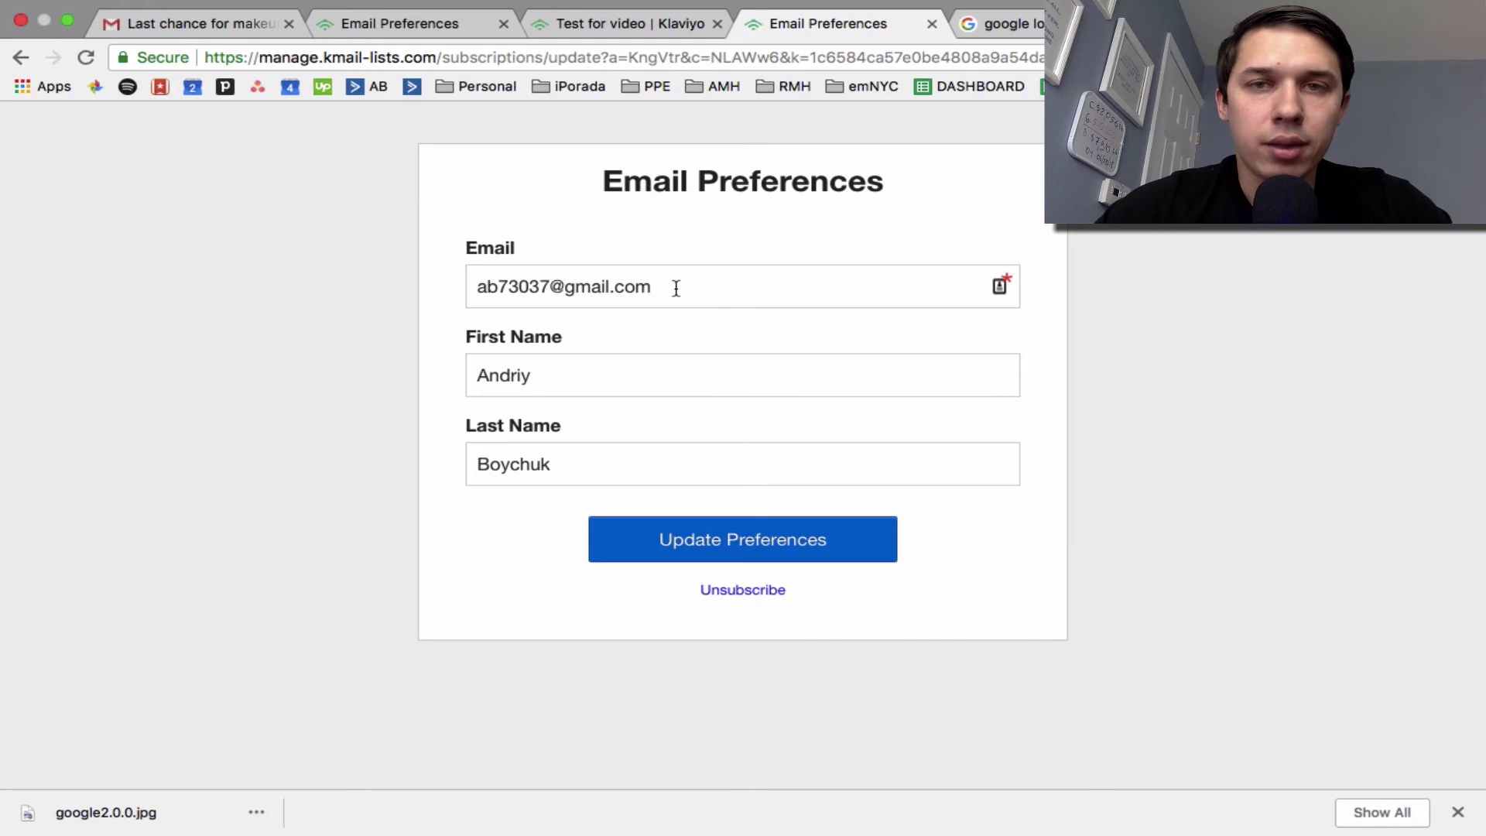
click(674, 28)
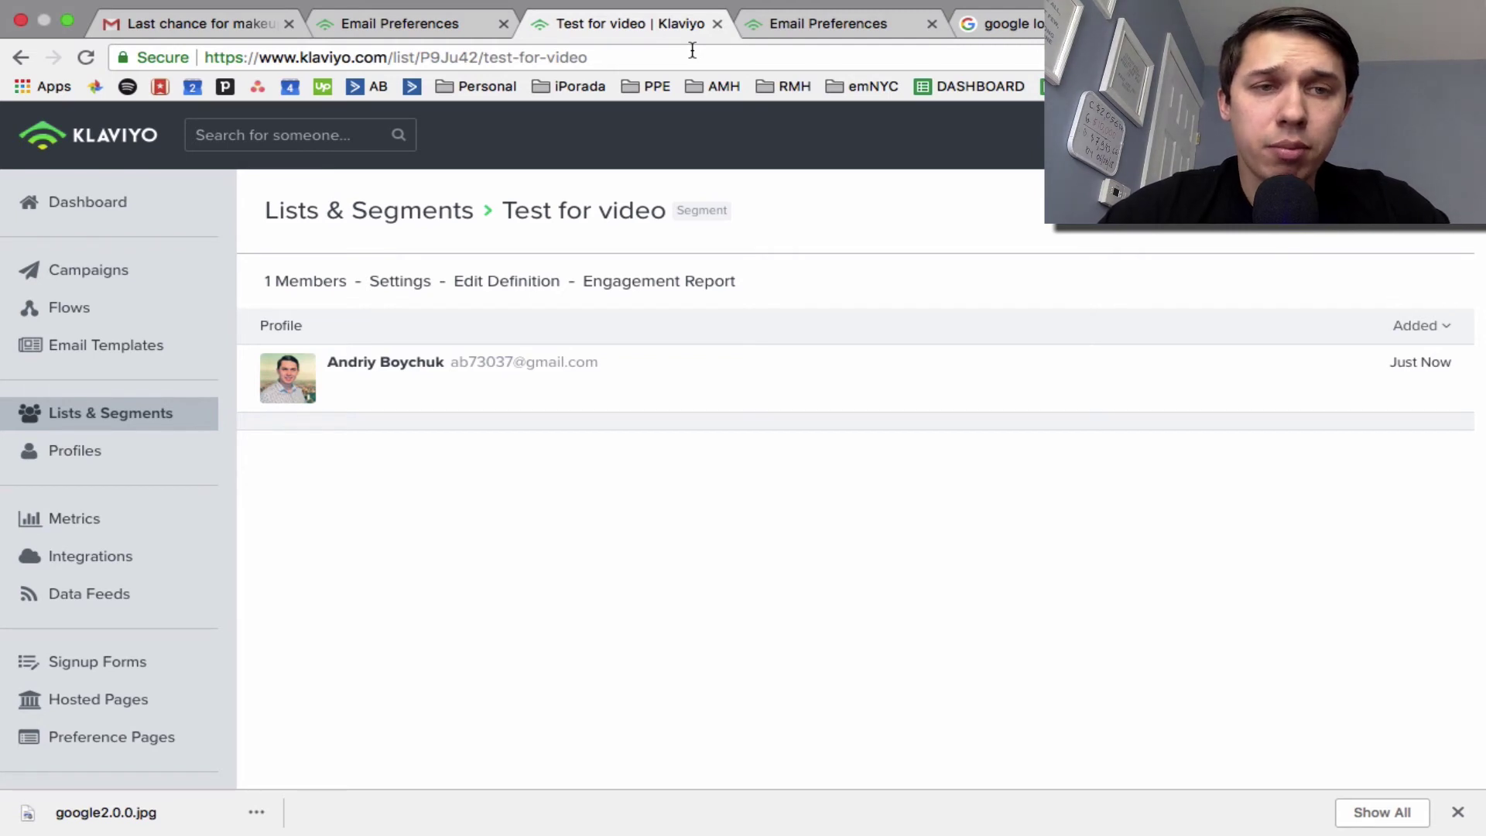
- Set the default Preferences page to the custom hosted page email_preferences.tmpl
scroll(254, 418, down, 3)
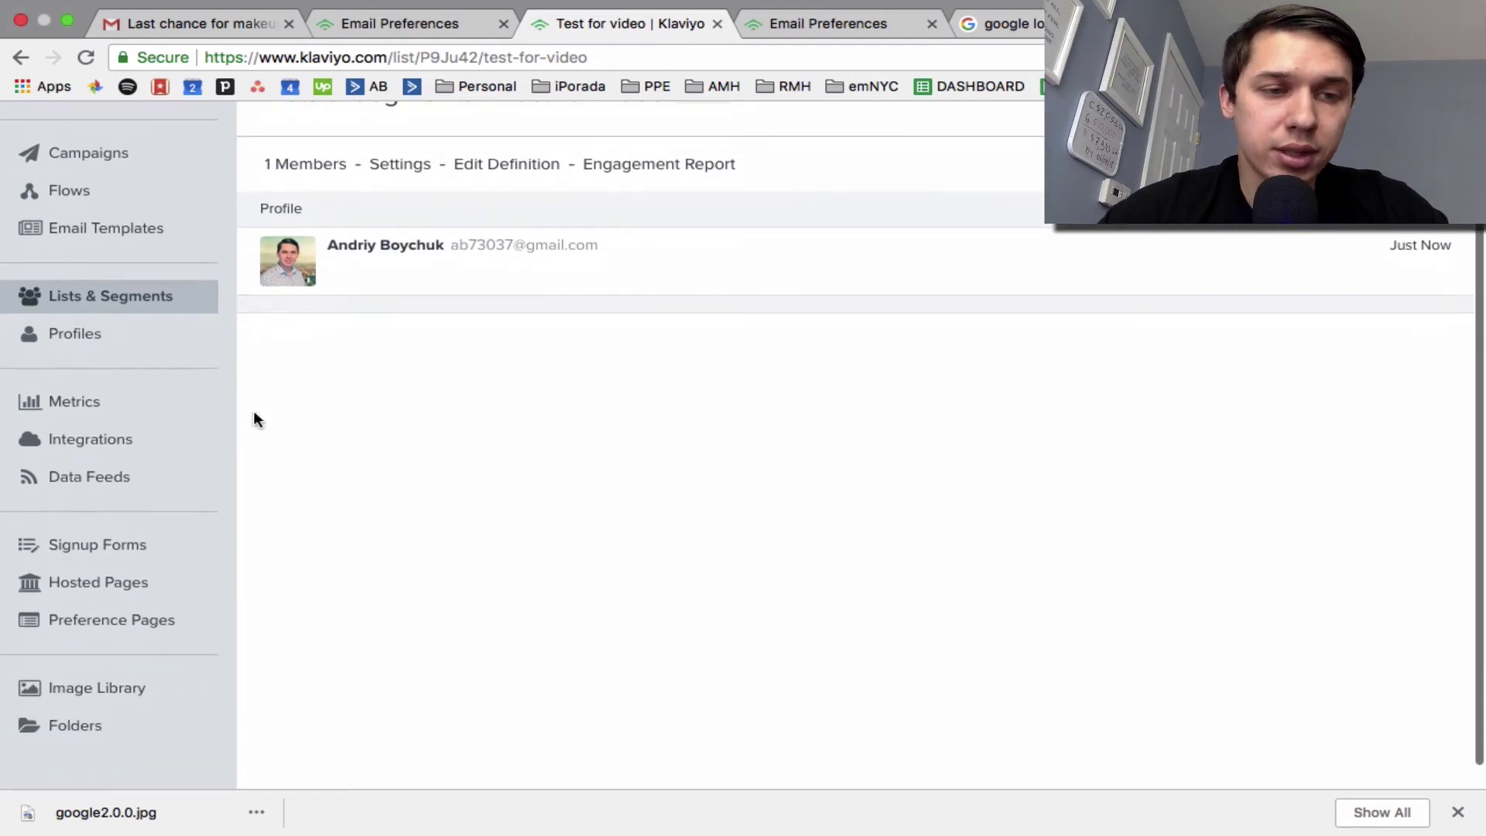
click(146, 633)
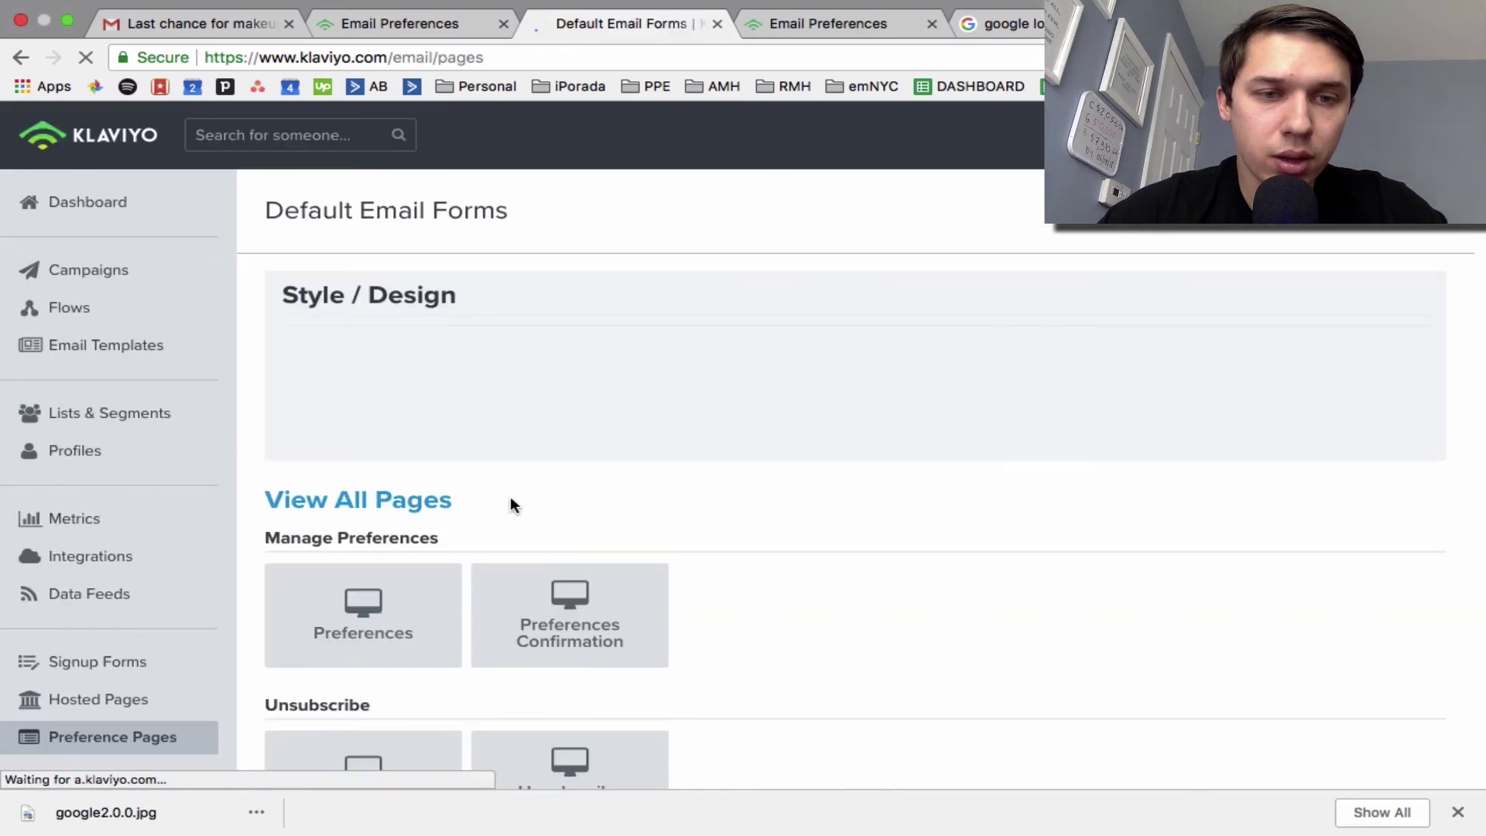
scroll(510, 504, down, 5)
click(445, 318)
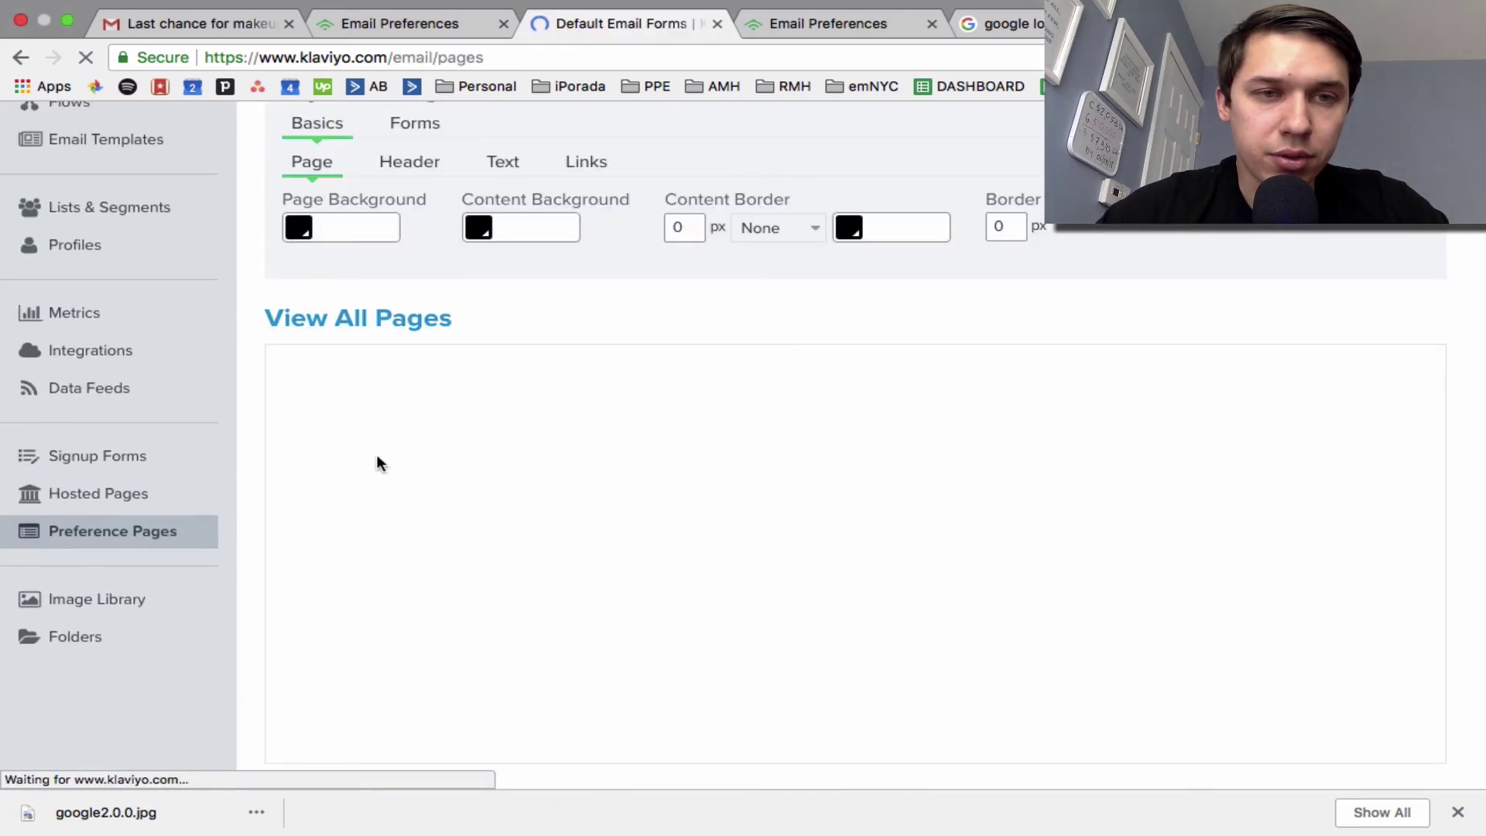
scroll(331, 279, down, 1)
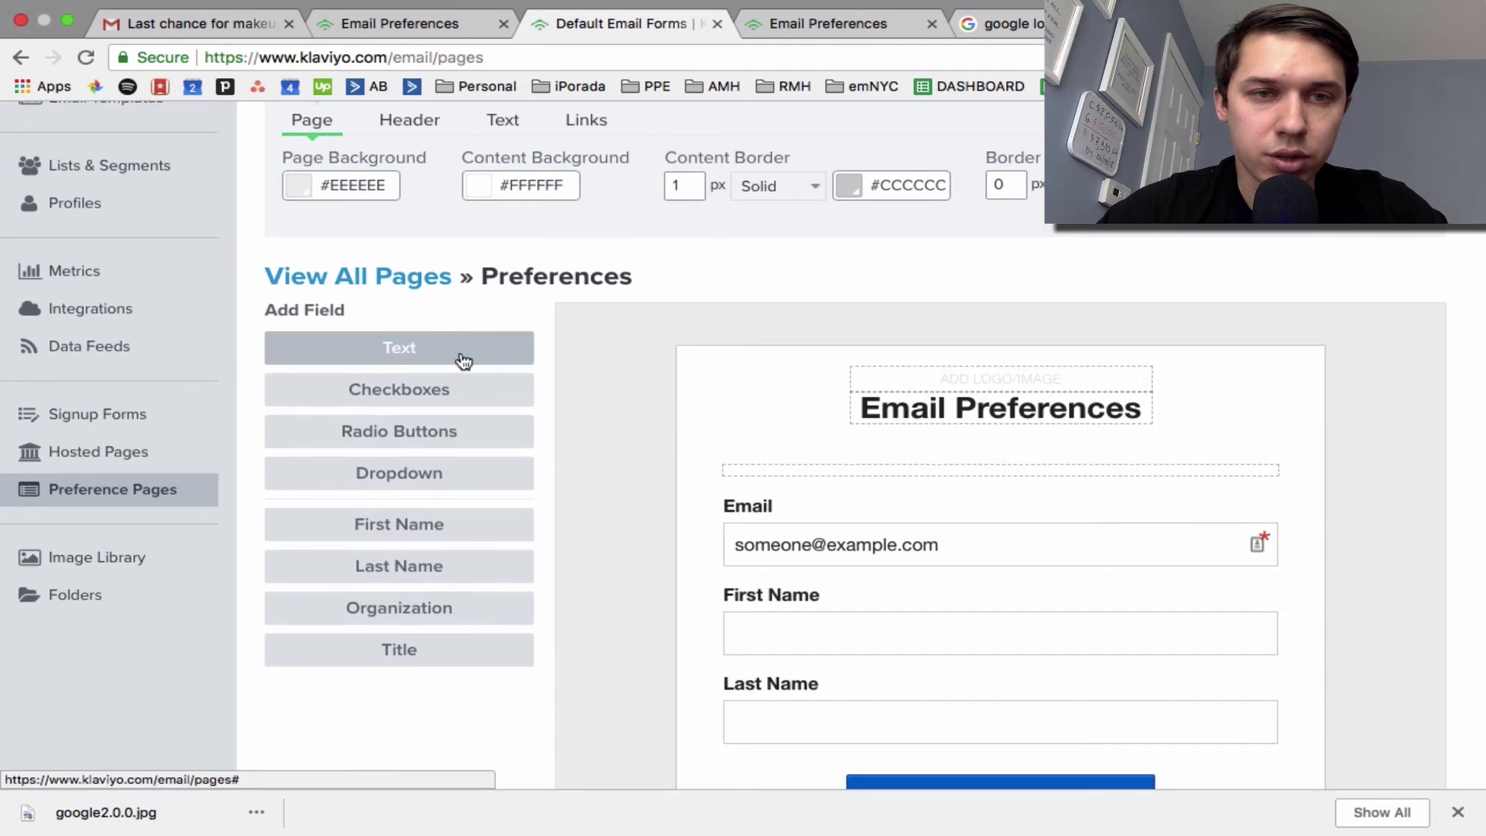
click(406, 272)
scroll(379, 309, down, 2)
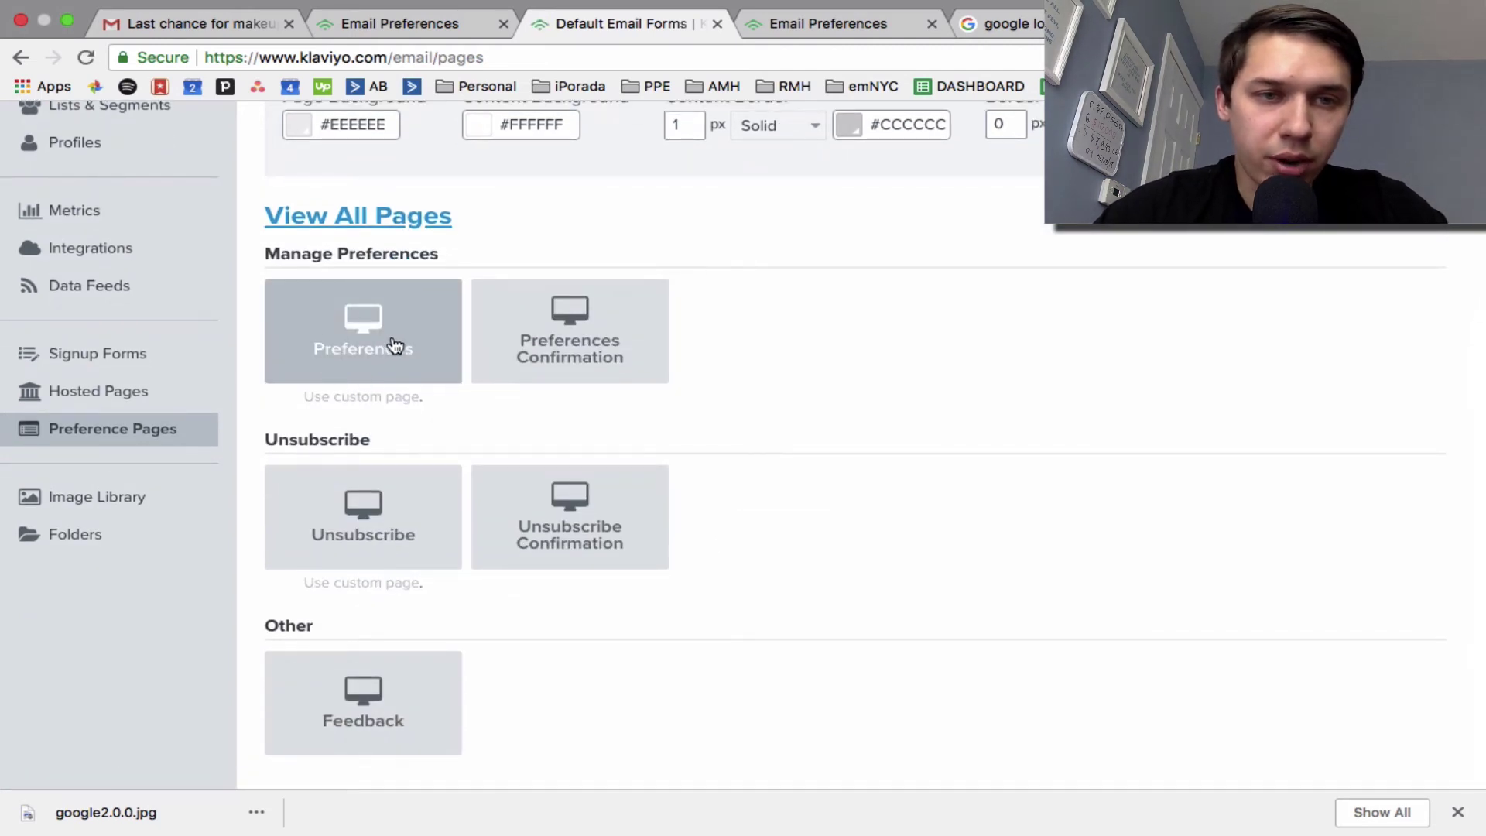
click(360, 398)
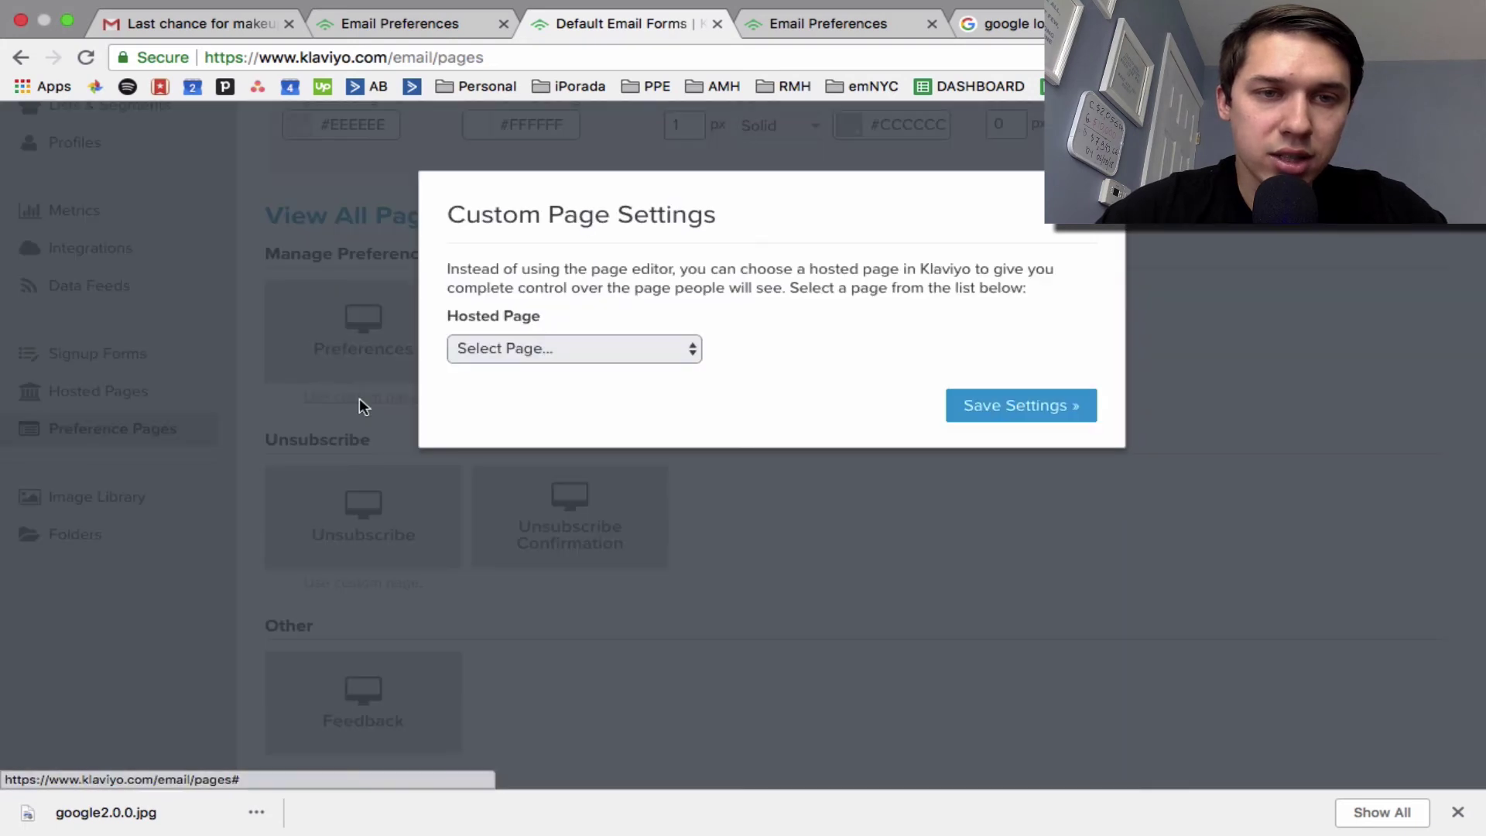
click(569, 348)
click(600, 369)
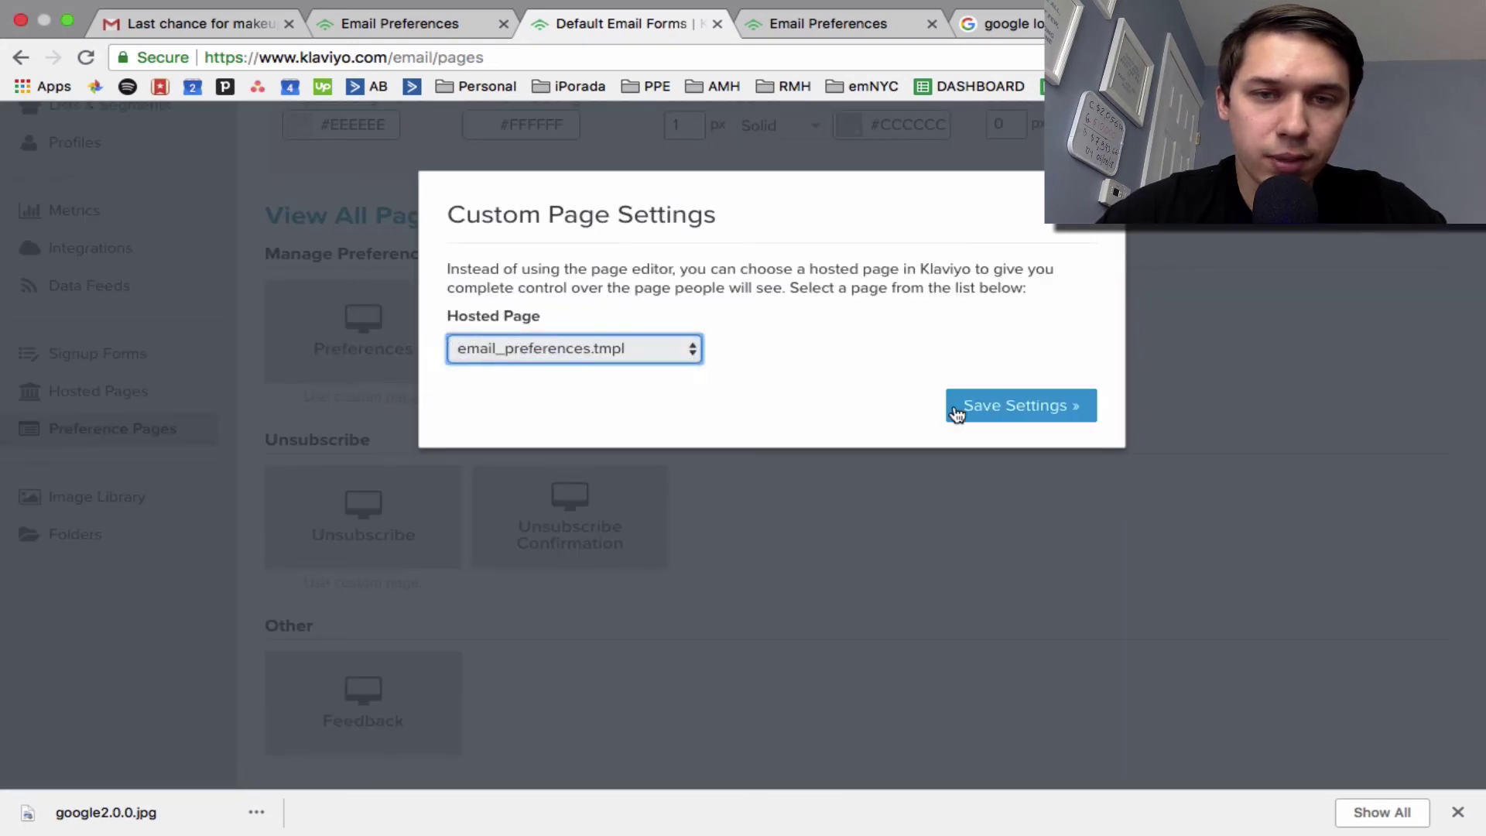
click(959, 407)
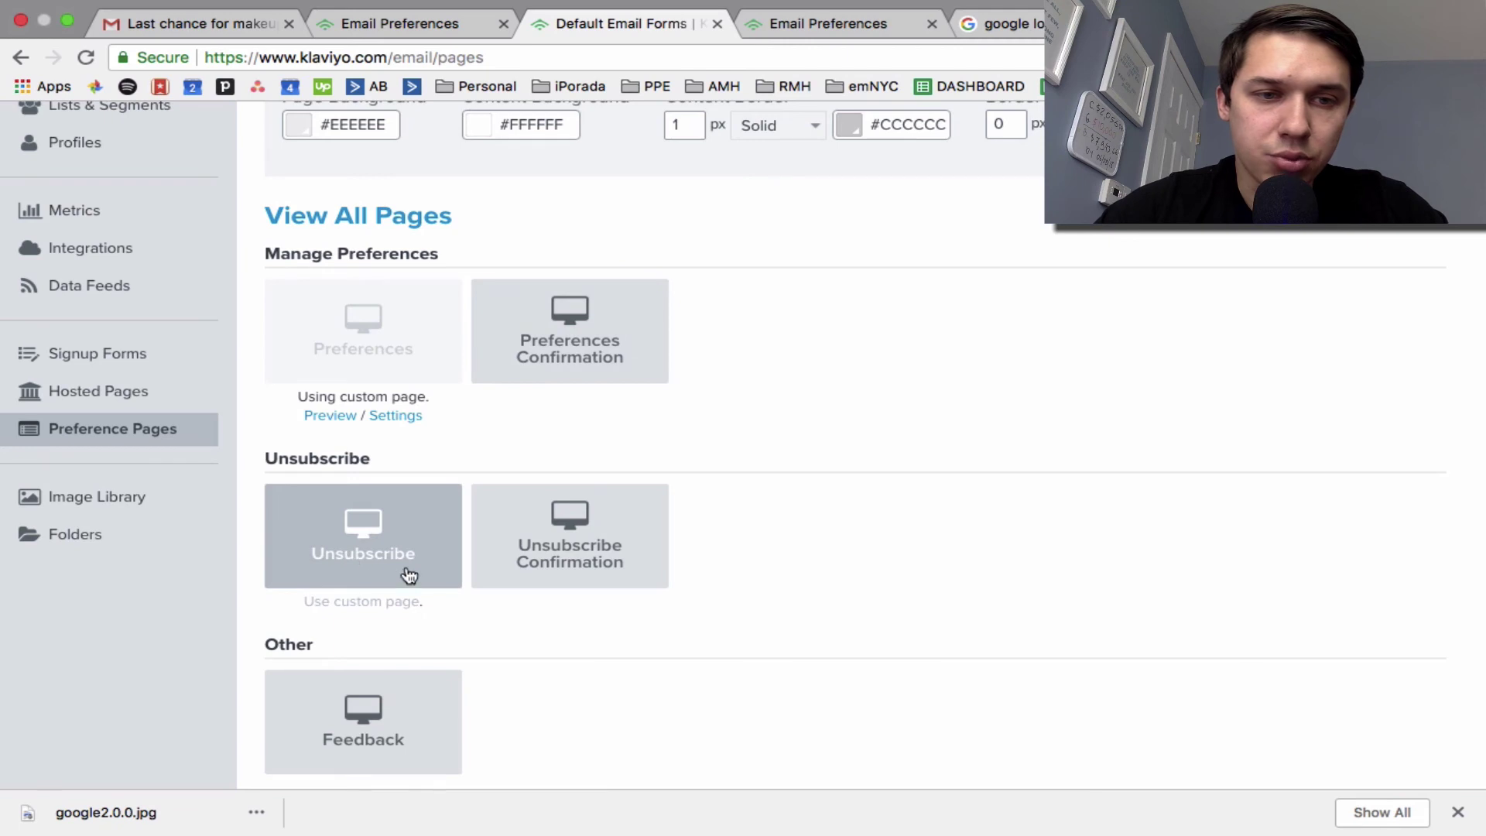
- Set the default Unsubscribe page to email_preferences.tmpl too, then go to Lists & Segments
click(373, 603)
click(572, 350)
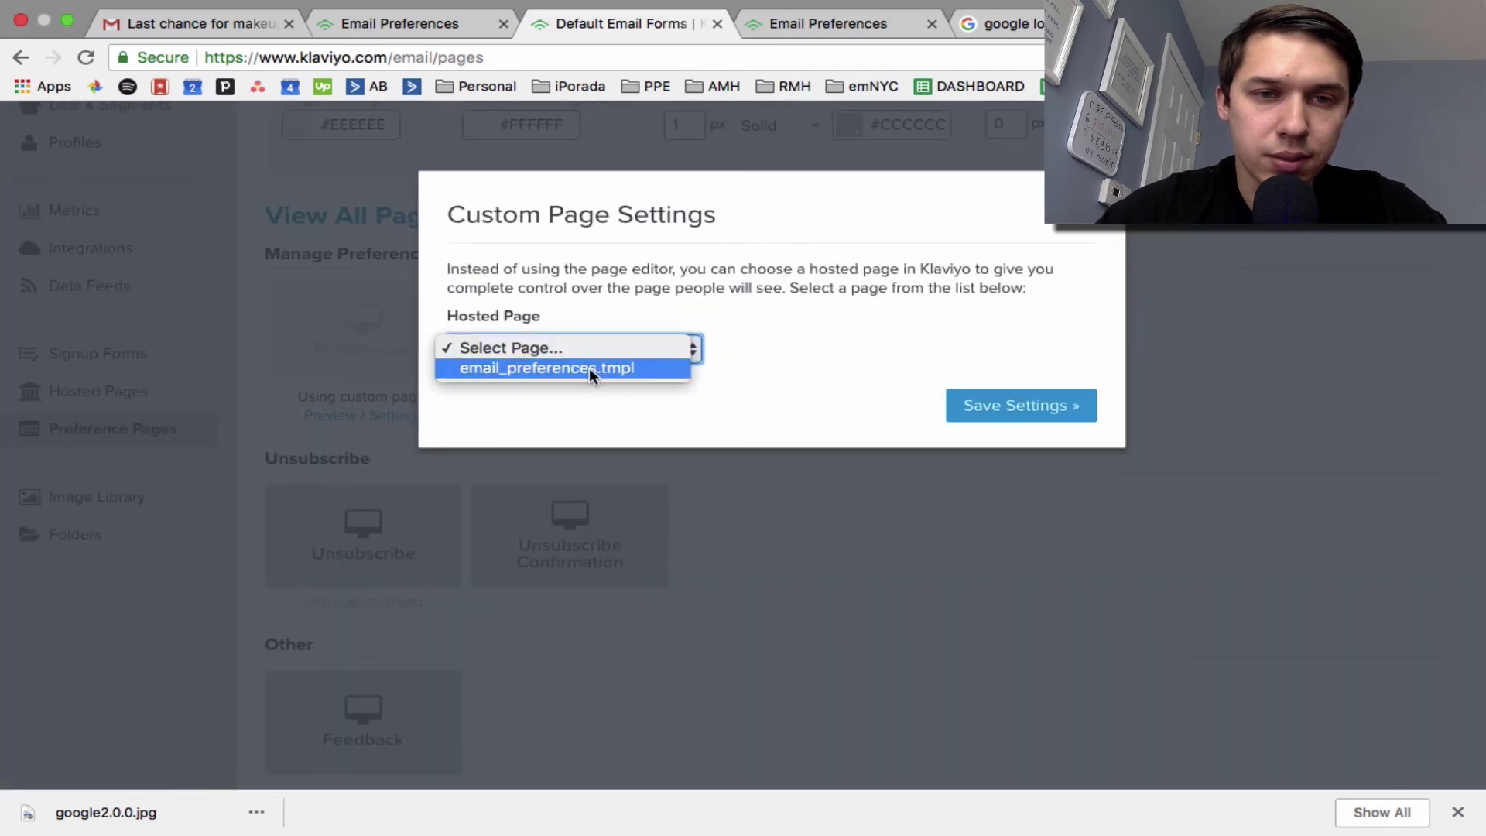
click(590, 368)
click(956, 405)
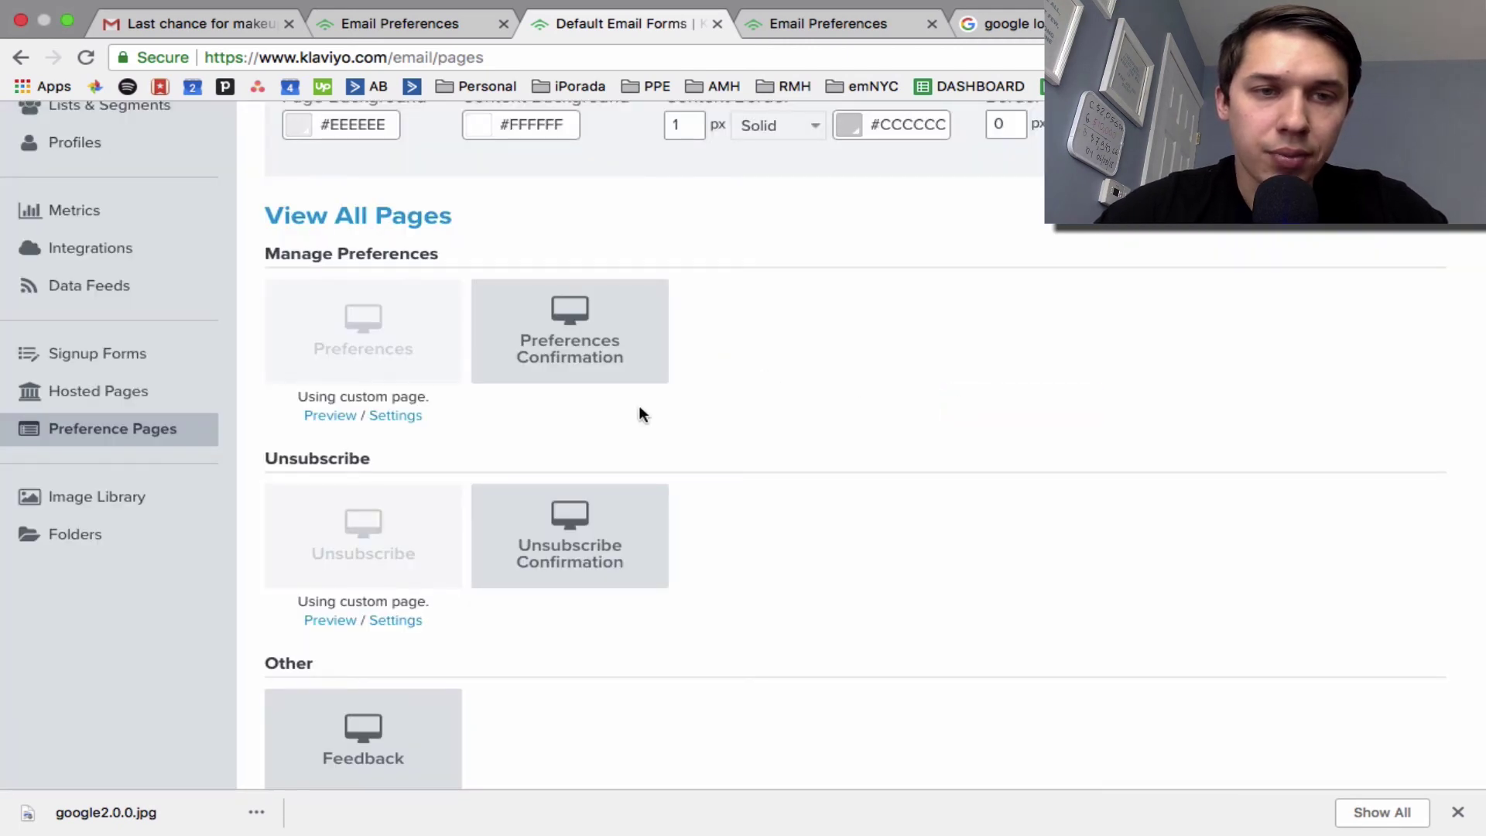
scroll(639, 410, up, 4)
scroll(639, 410, down, 5)
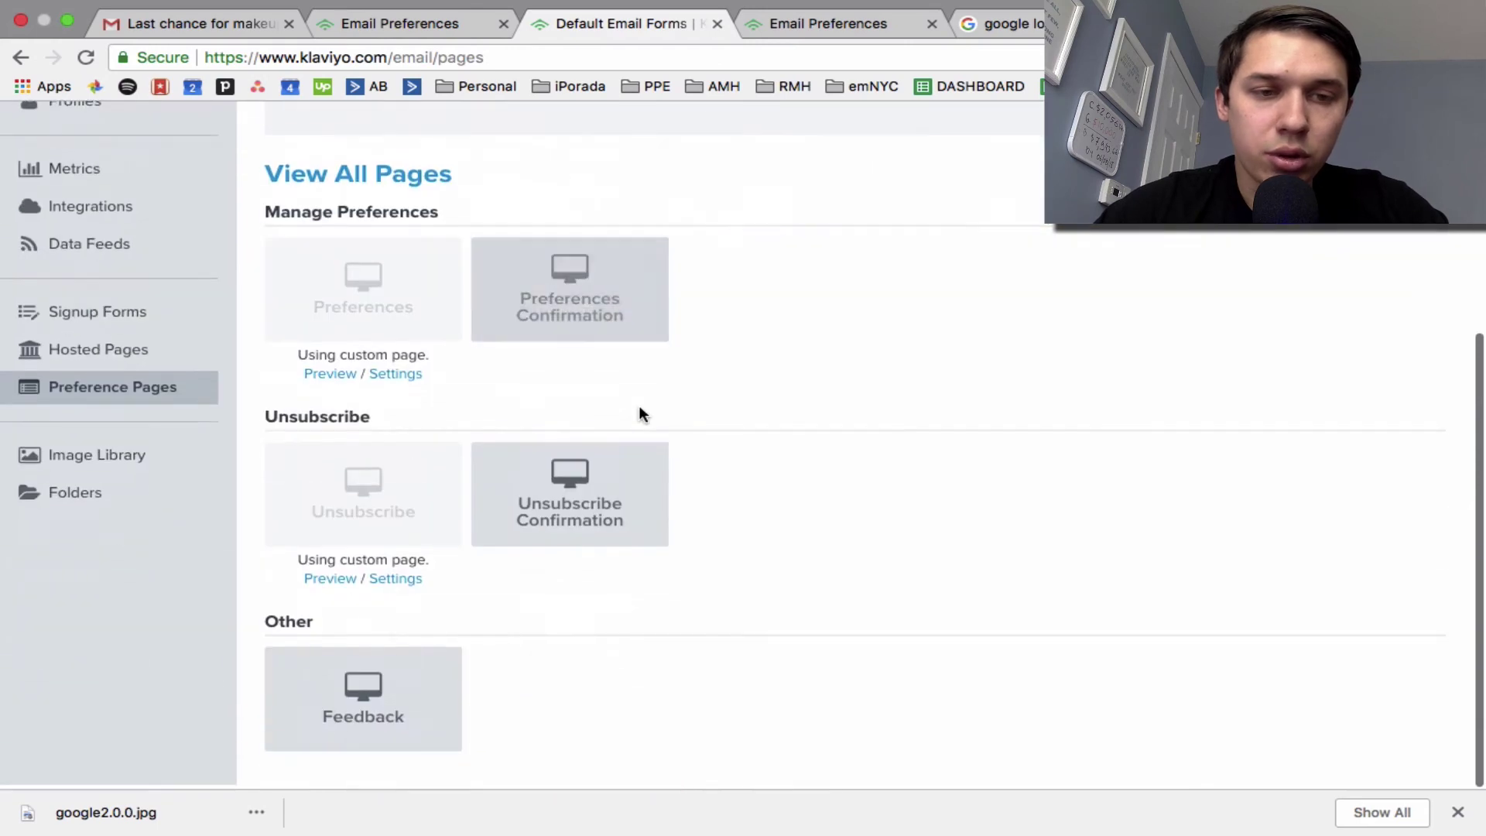
scroll(925, 355, up, 3)
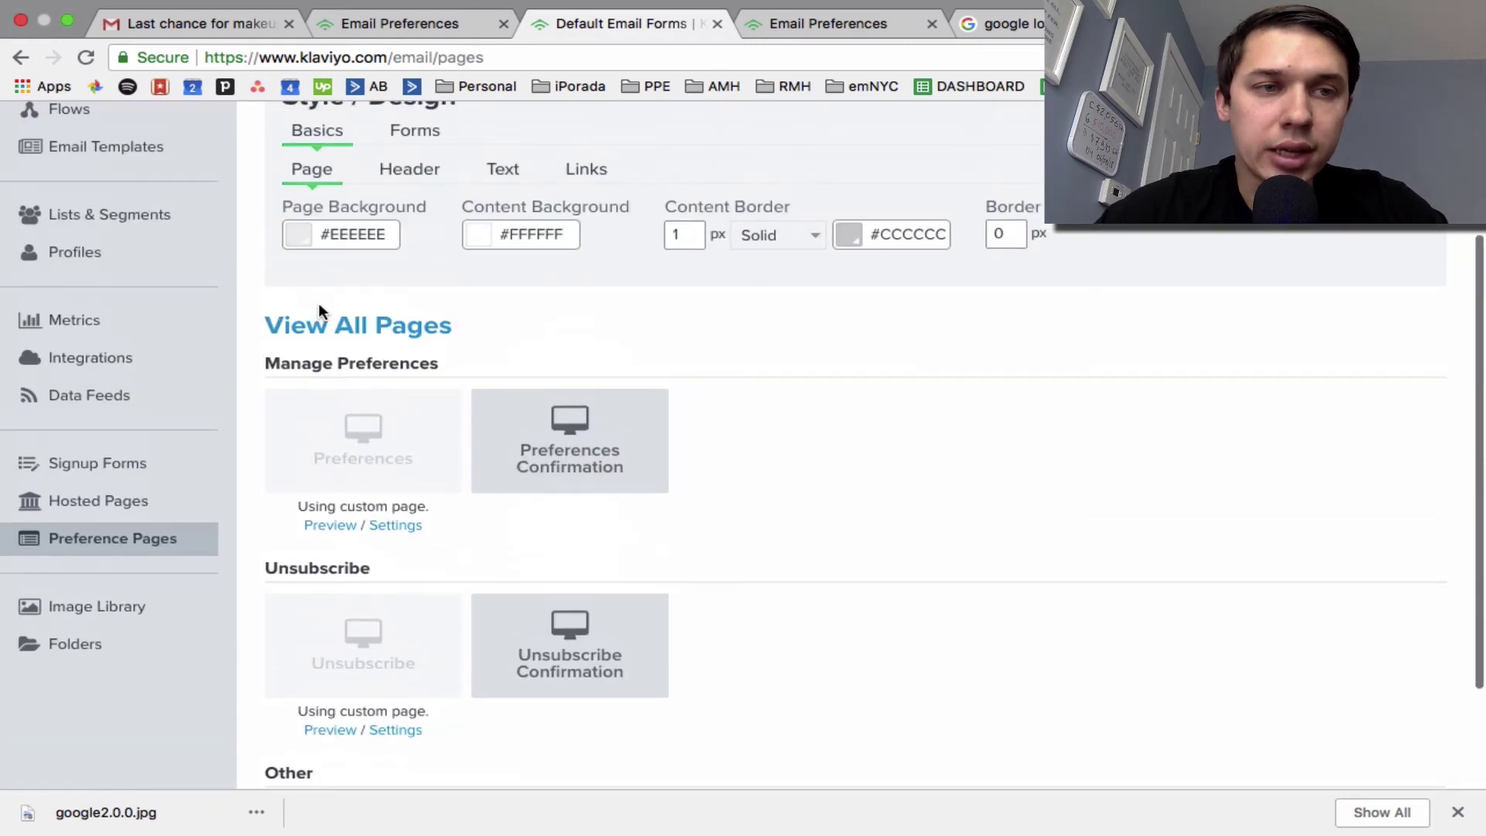
scroll(268, 235, up, 1)
click(163, 244)
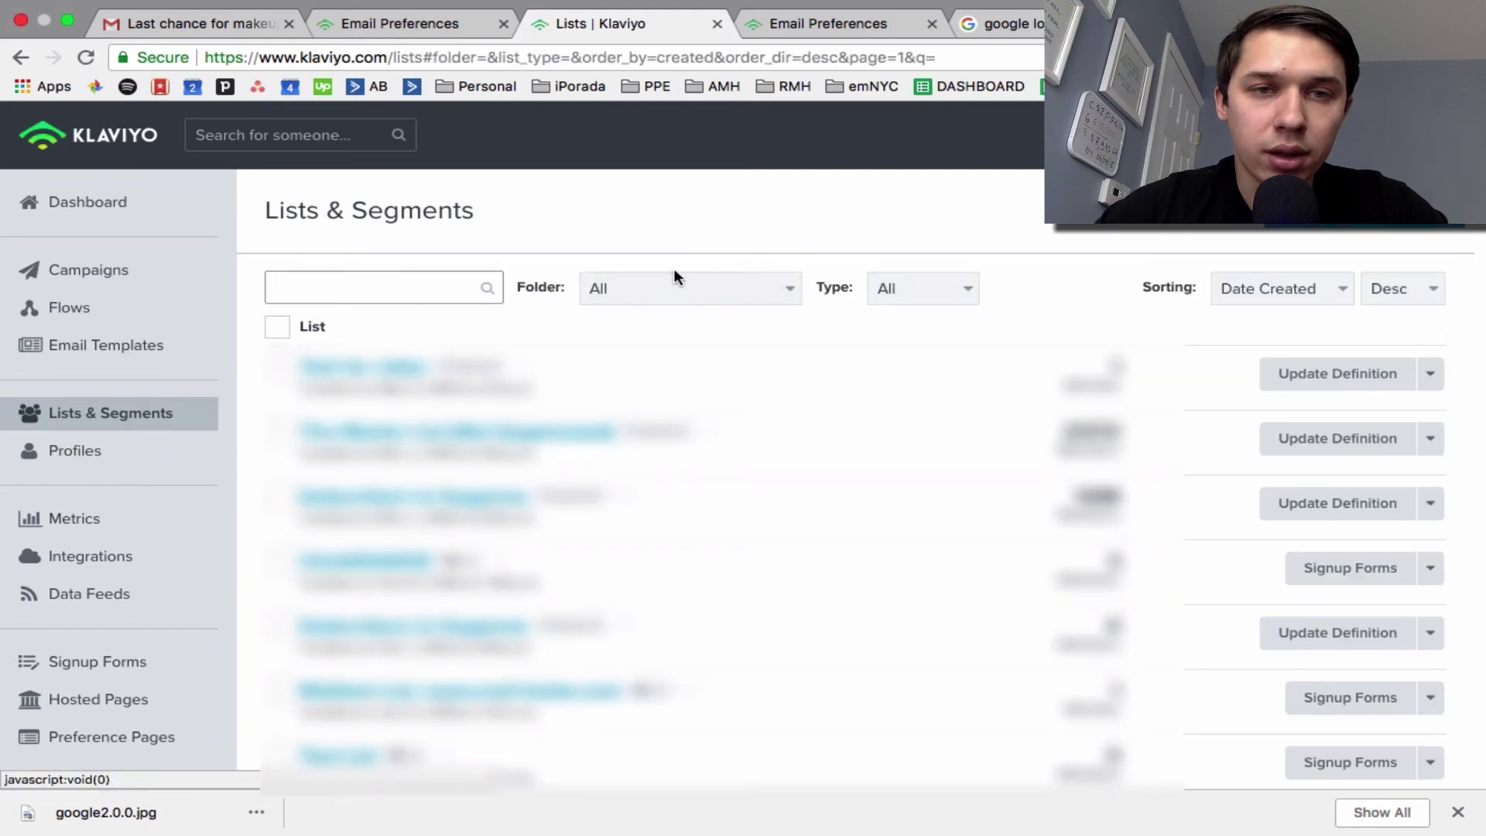
- Filter to lists only and open the ClickIDG4033 list's page overview
click(926, 298)
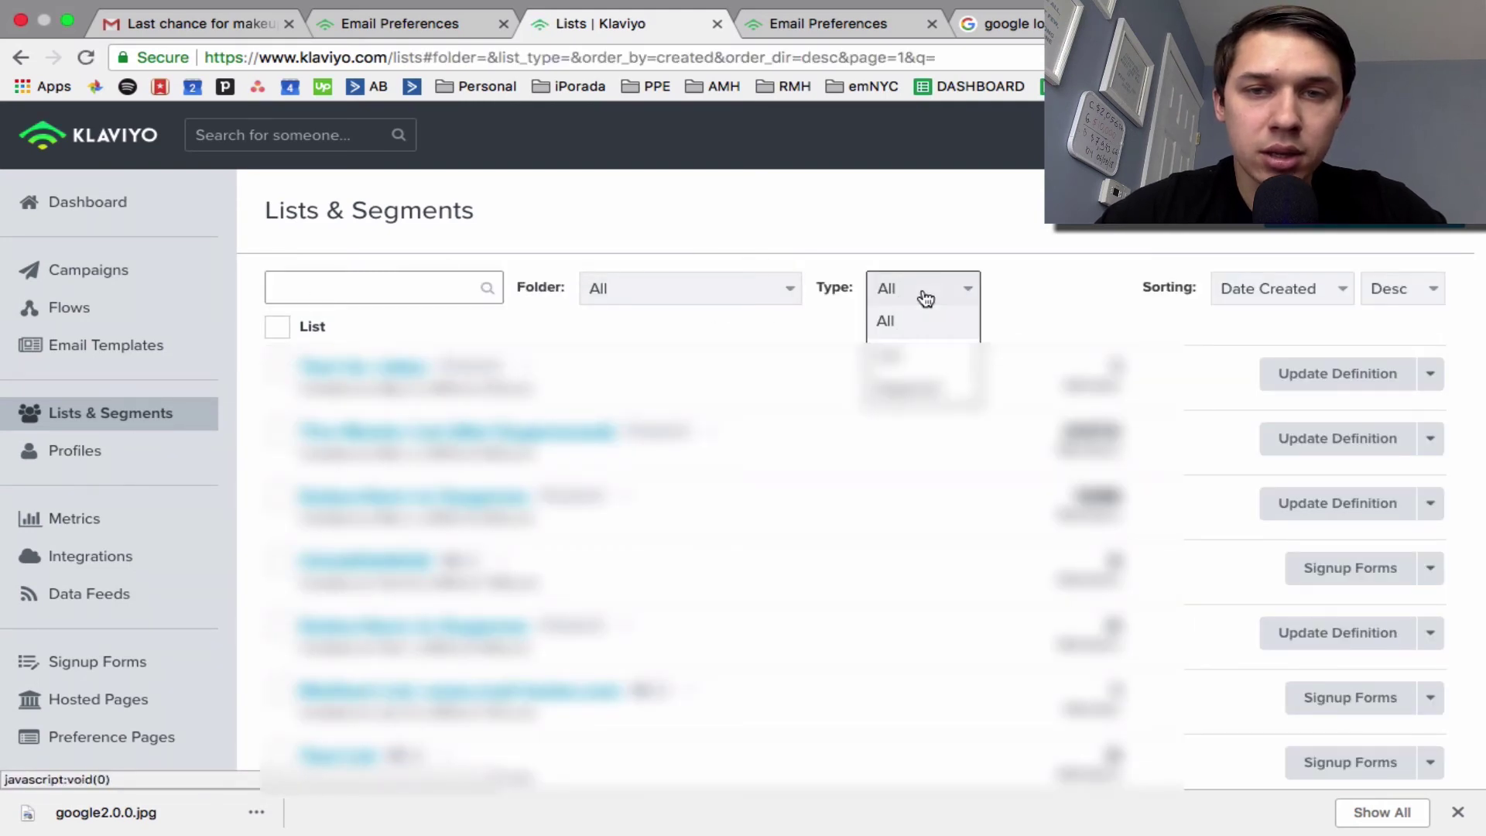
click(919, 354)
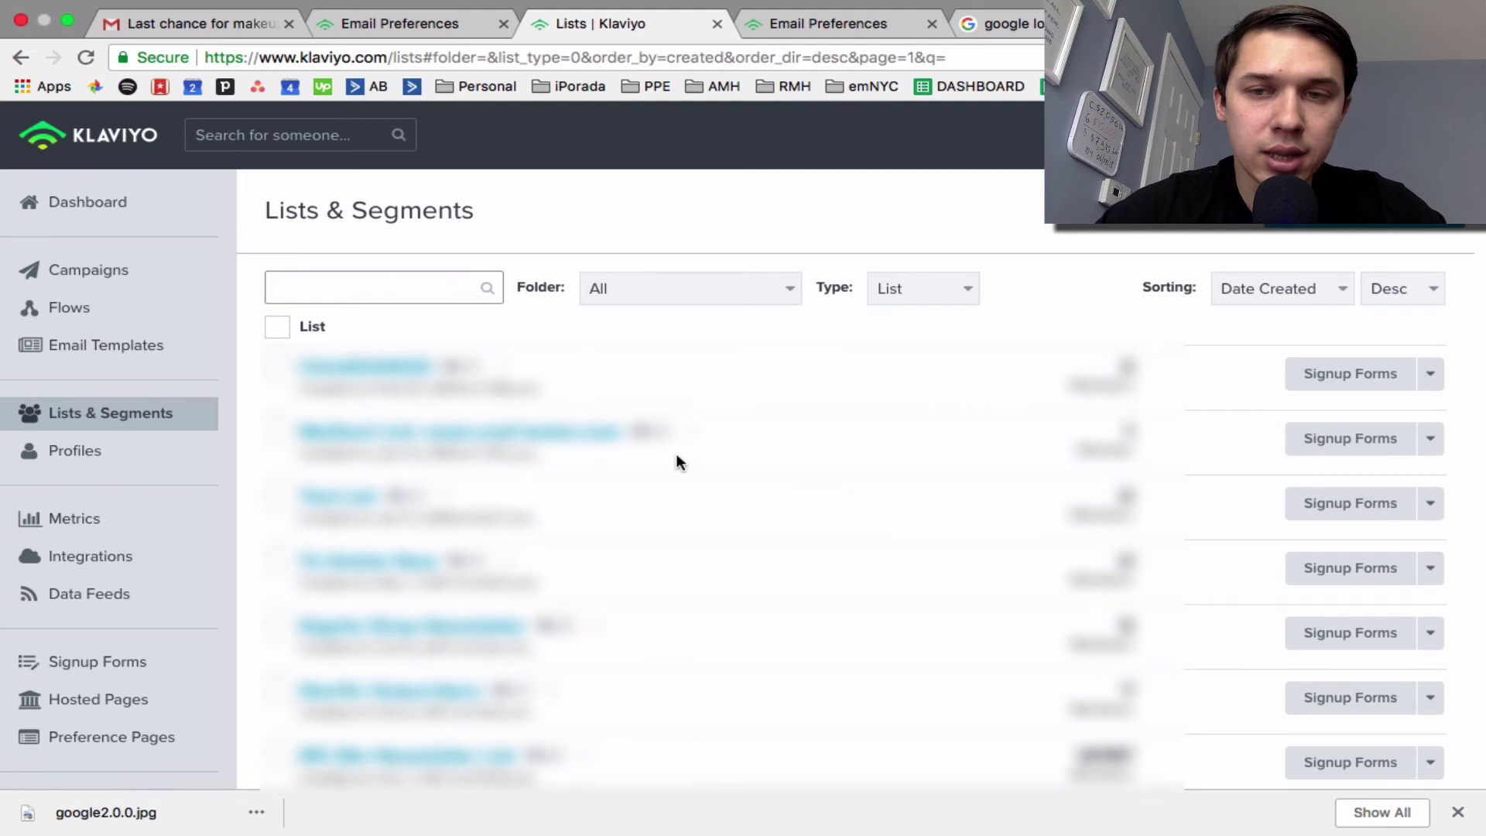
scroll(676, 462, down, 5)
scroll(677, 462, up, 5)
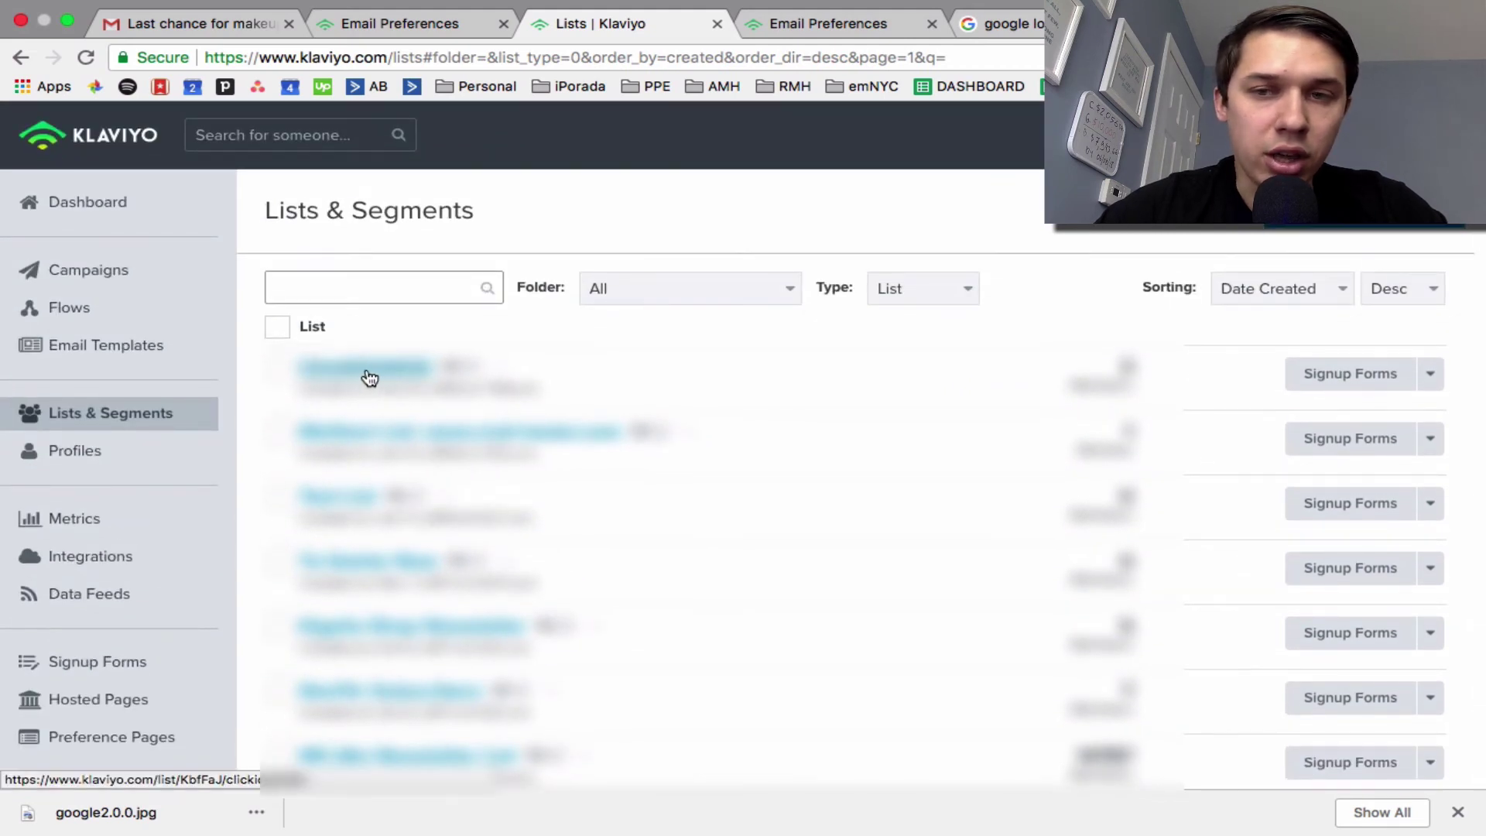
click(346, 375)
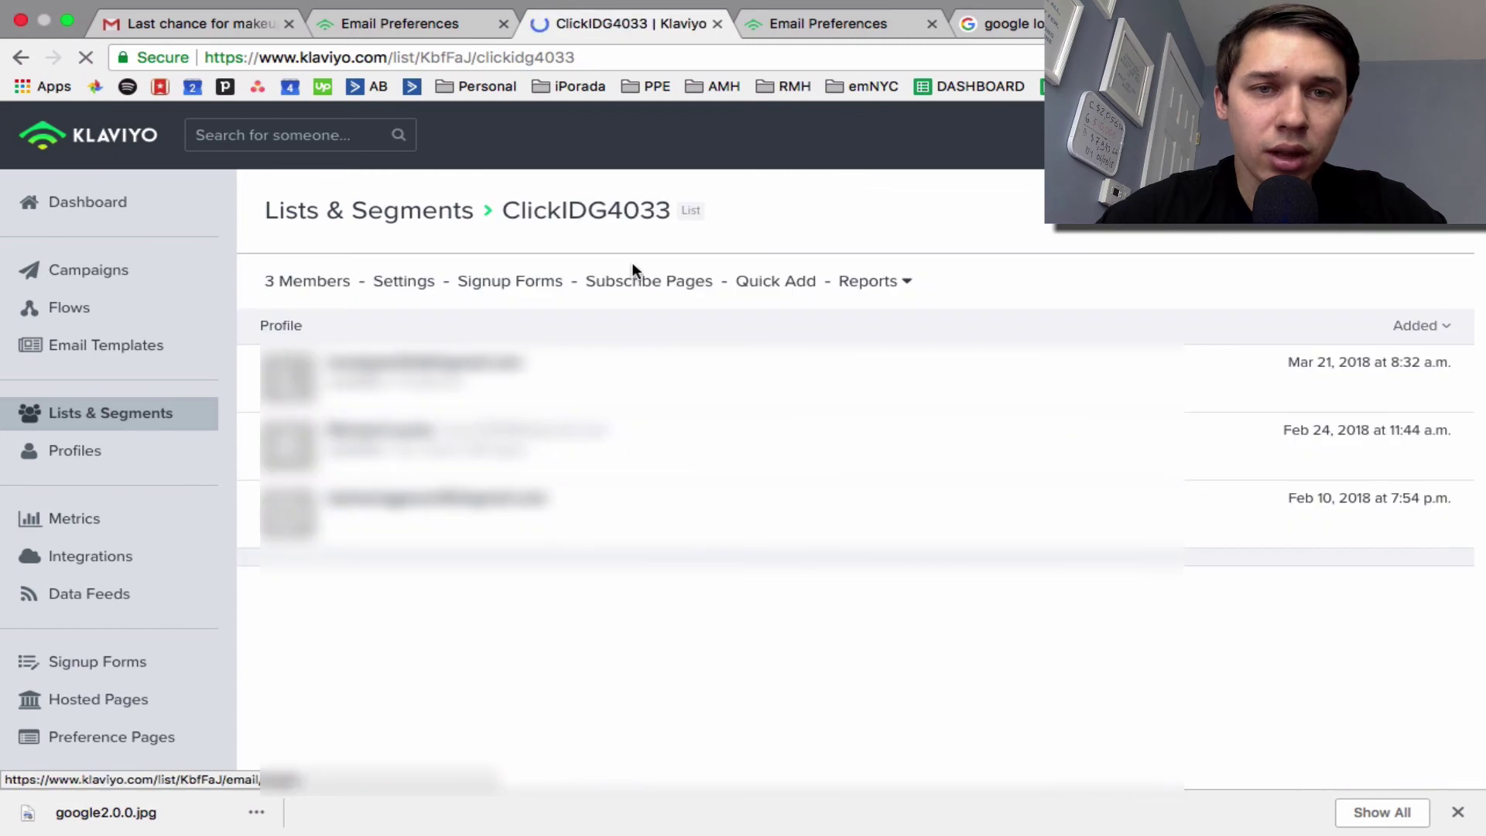
click(634, 283)
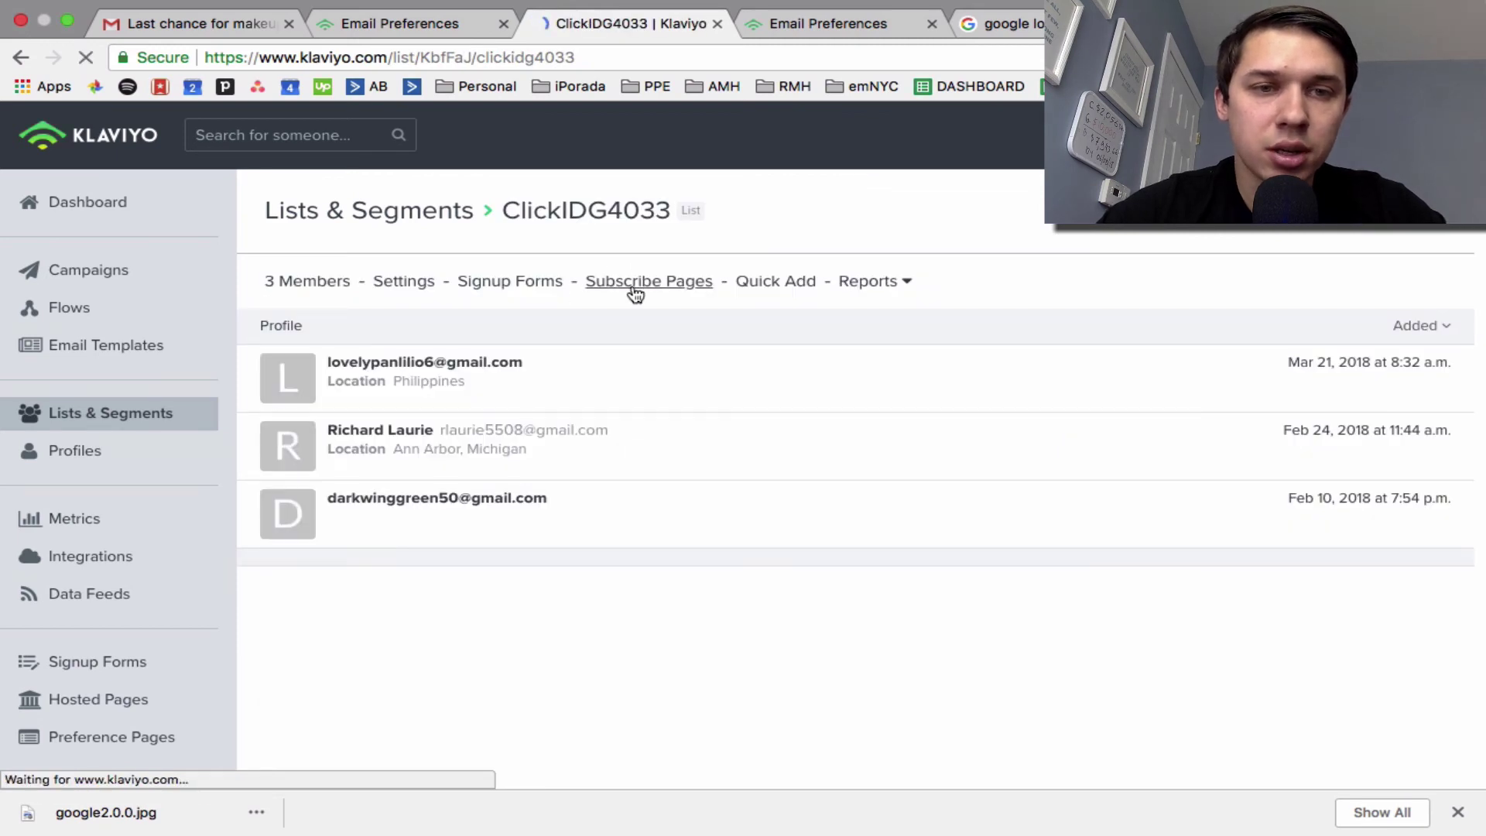
scroll(634, 294, down, 5)
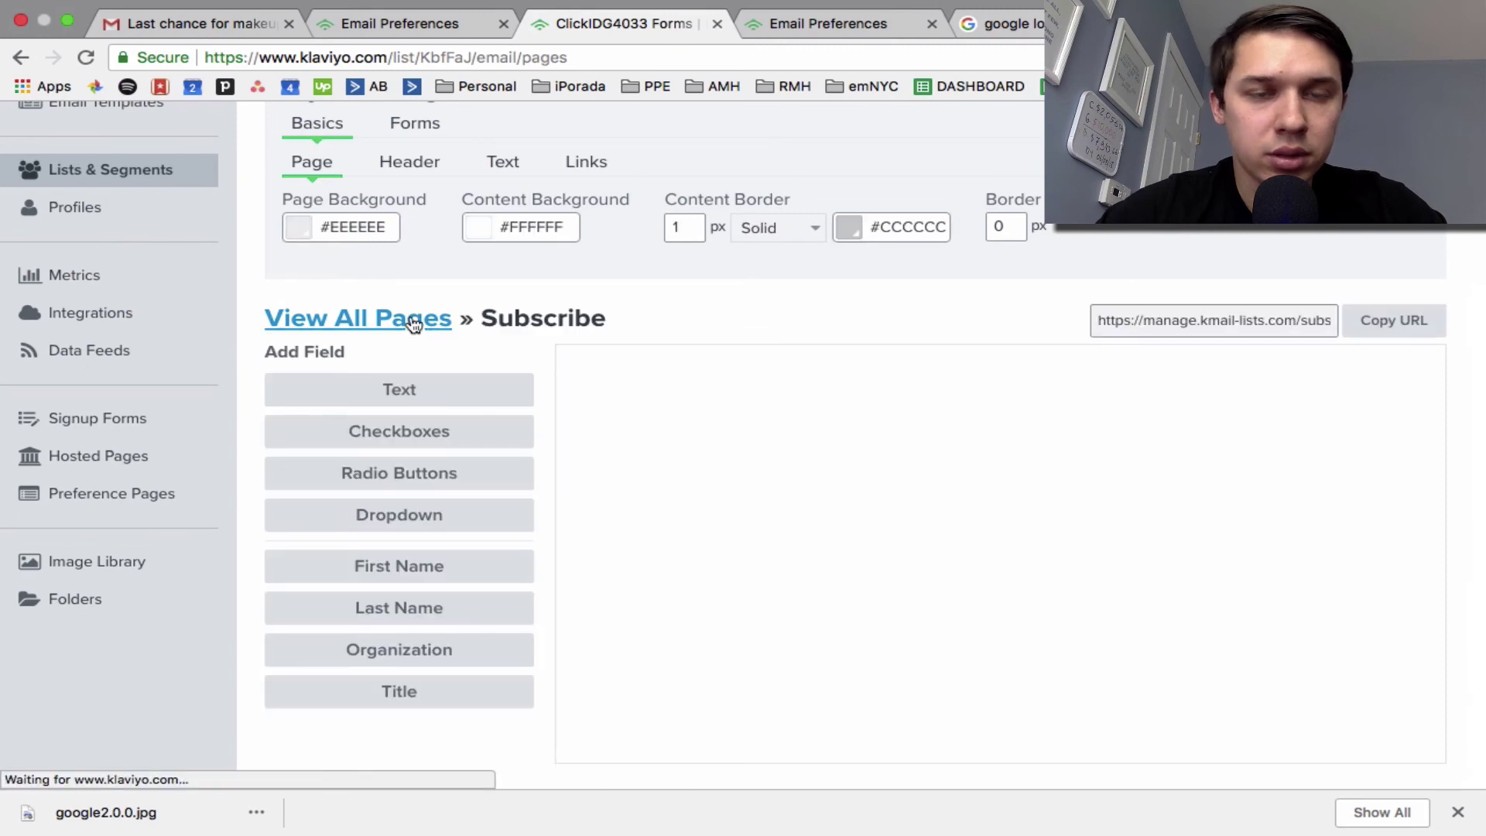
click(416, 325)
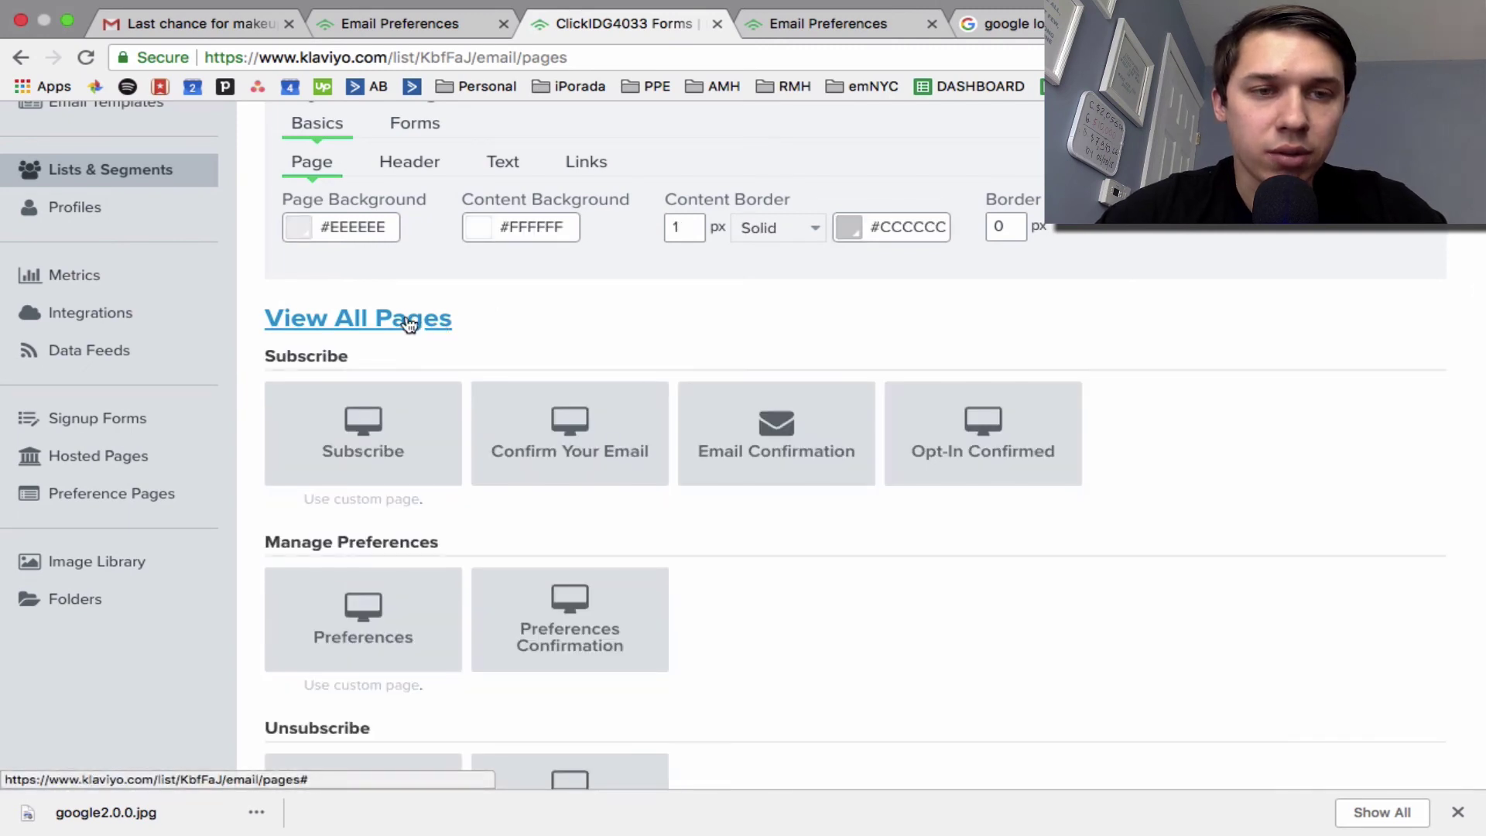
- Set the list's Preferences page to the custom email_preferences.tmpl page
scroll(411, 323, down, 2)
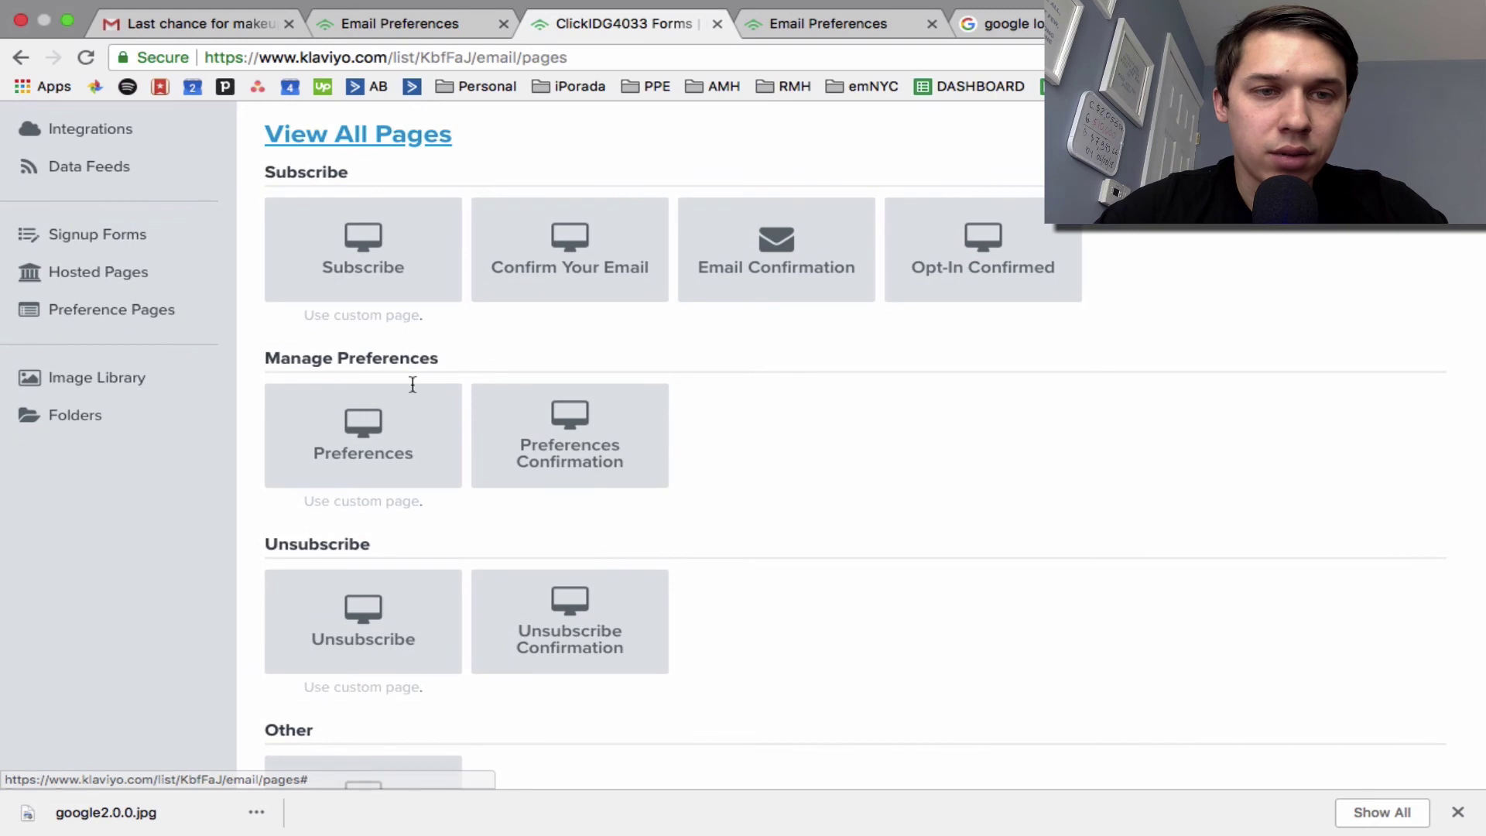
scroll(413, 384, down, 1)
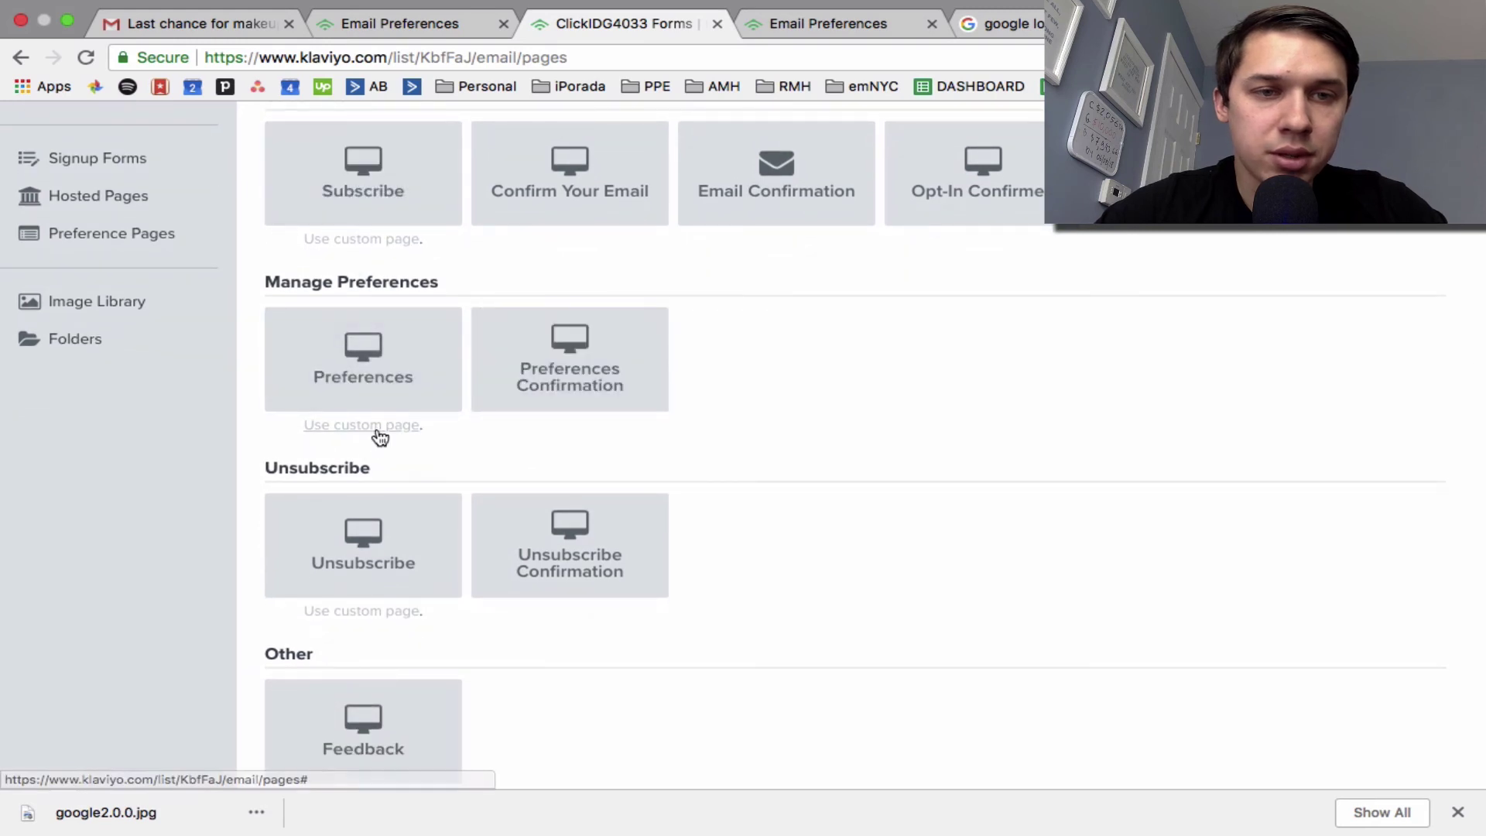
click(379, 428)
click(591, 347)
click(590, 368)
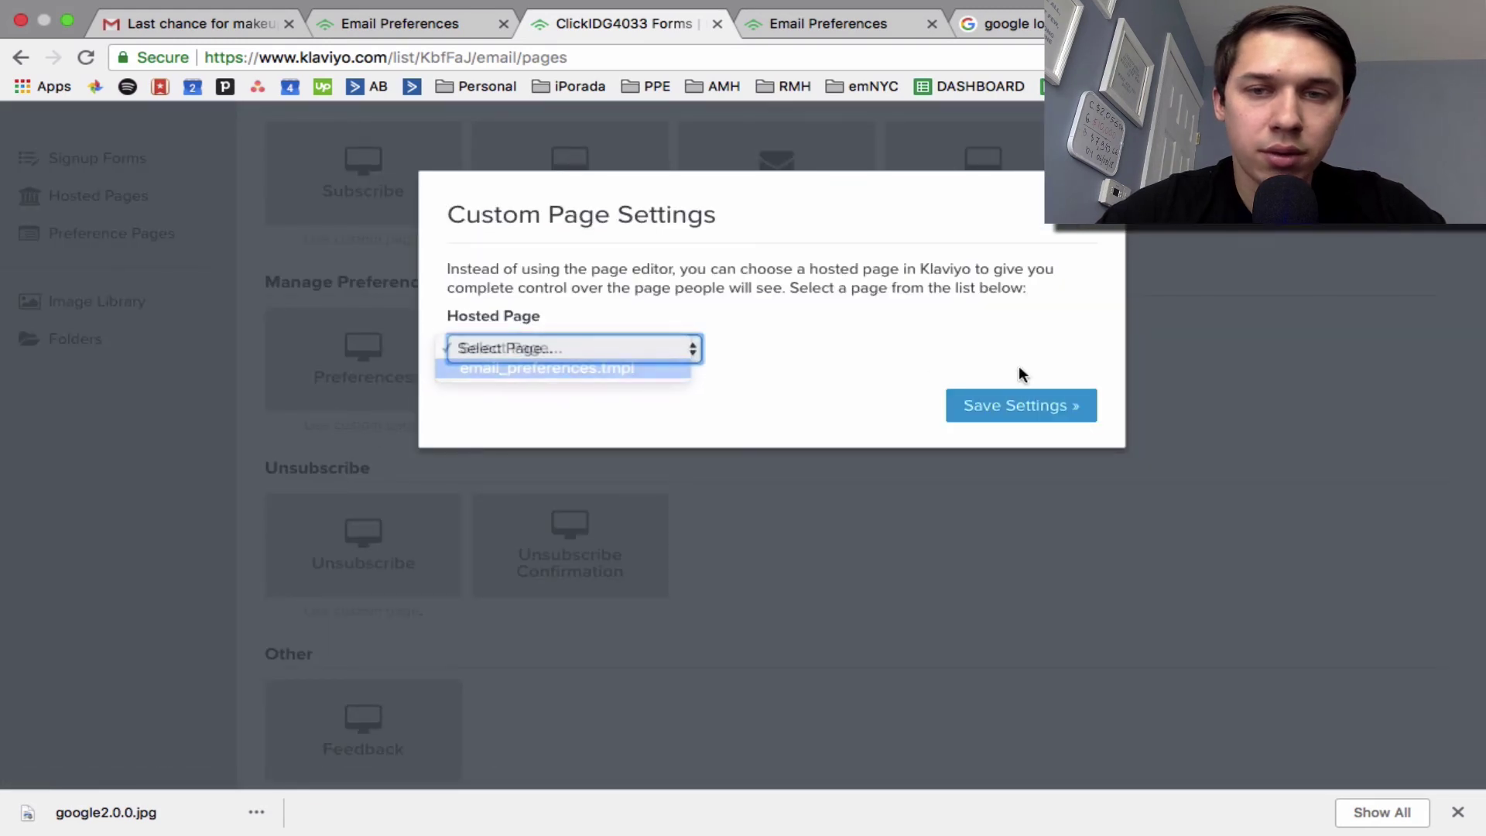
click(1021, 405)
- Set the list's Unsubscribe page to email_preferences.tmpl as well
scroll(426, 627, down, 1)
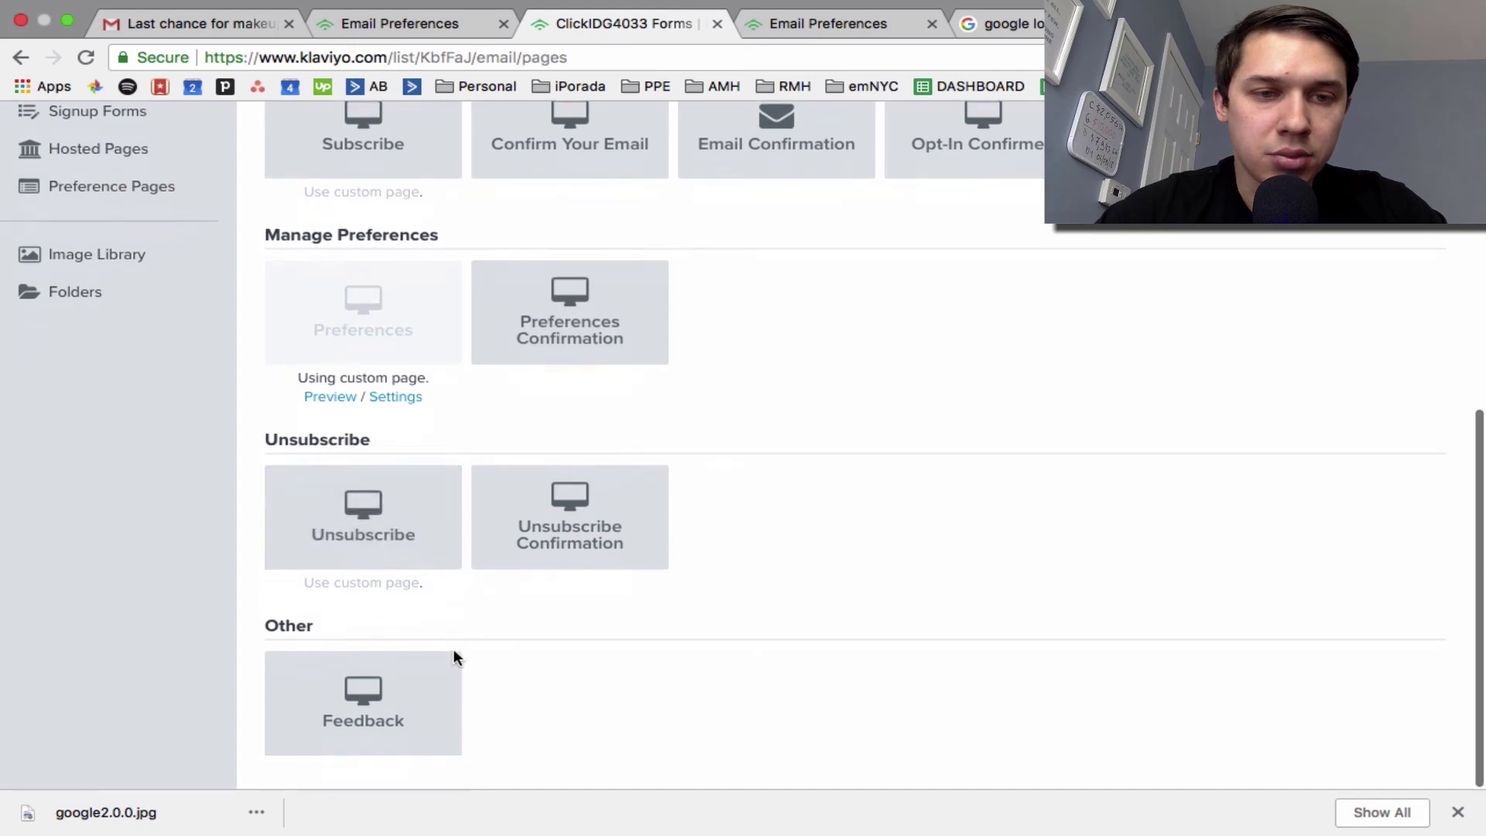
click(398, 585)
click(601, 356)
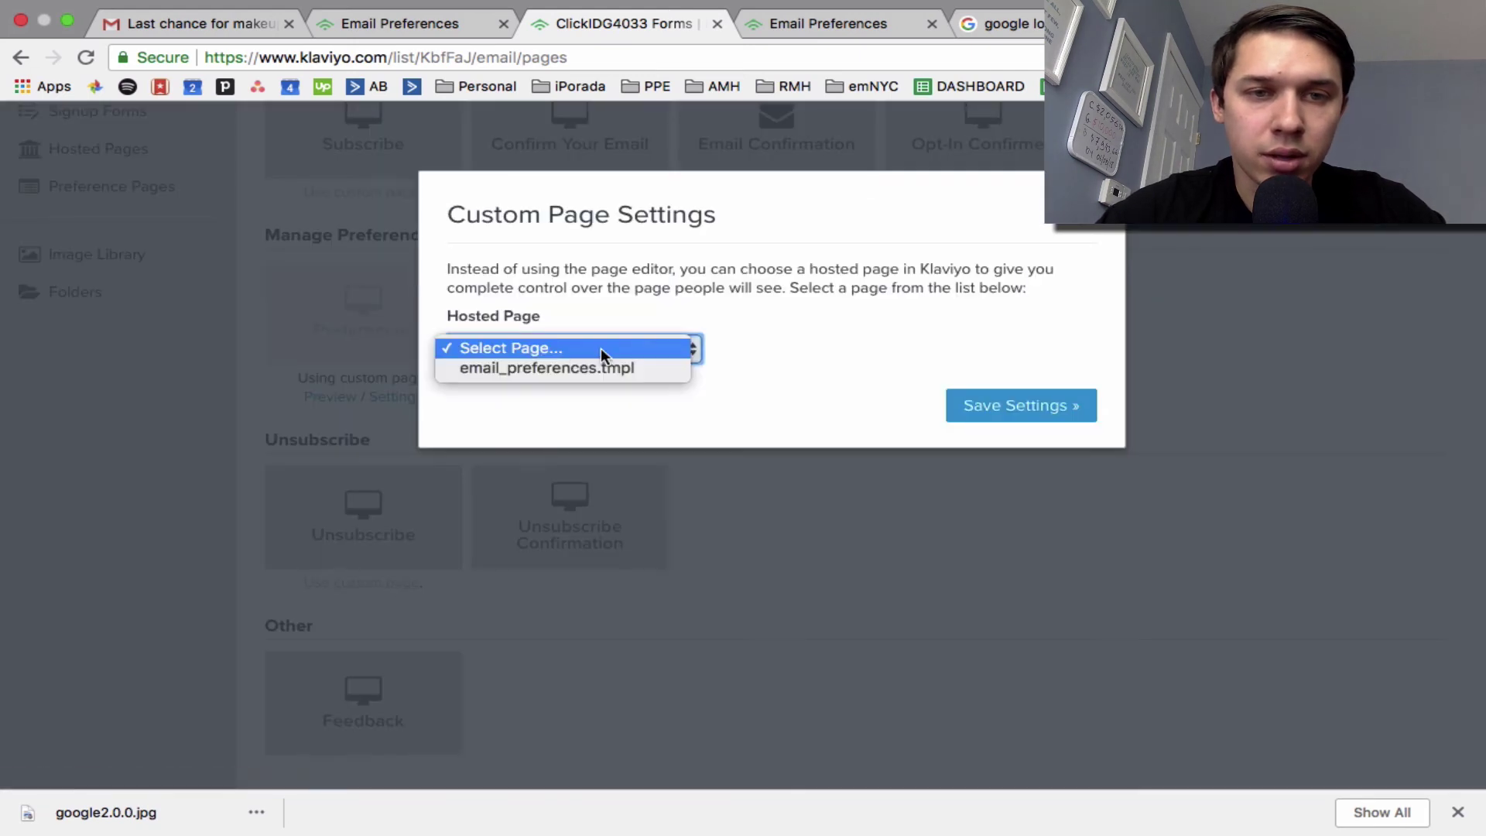
click(601, 364)
click(1004, 408)
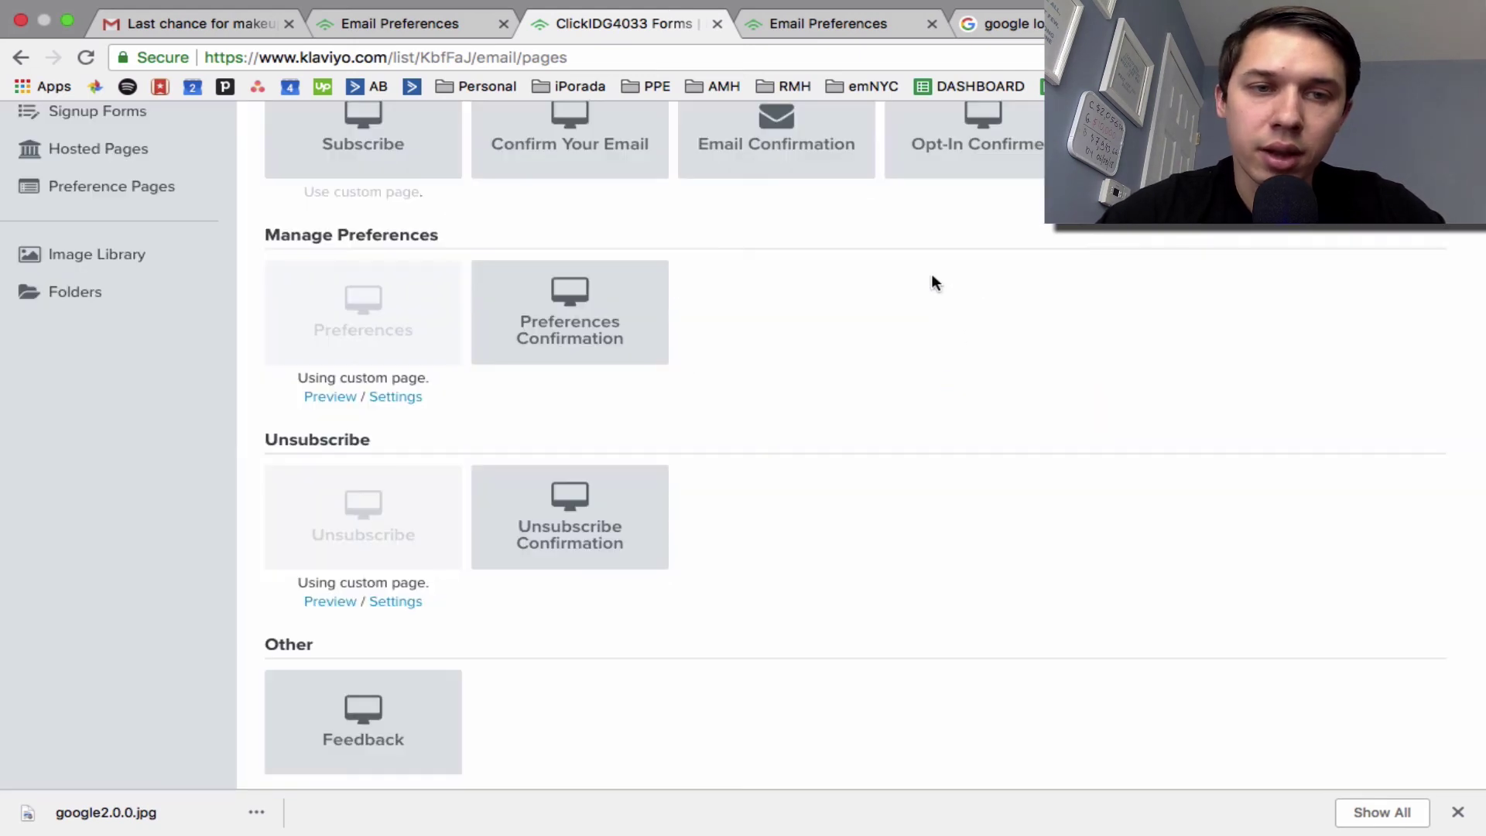
scroll(816, 376, up, 6)
- Close the duplicate Email Preferences browser tab and scroll back to the Manage Preferences cards
scroll(816, 376, up, 2)
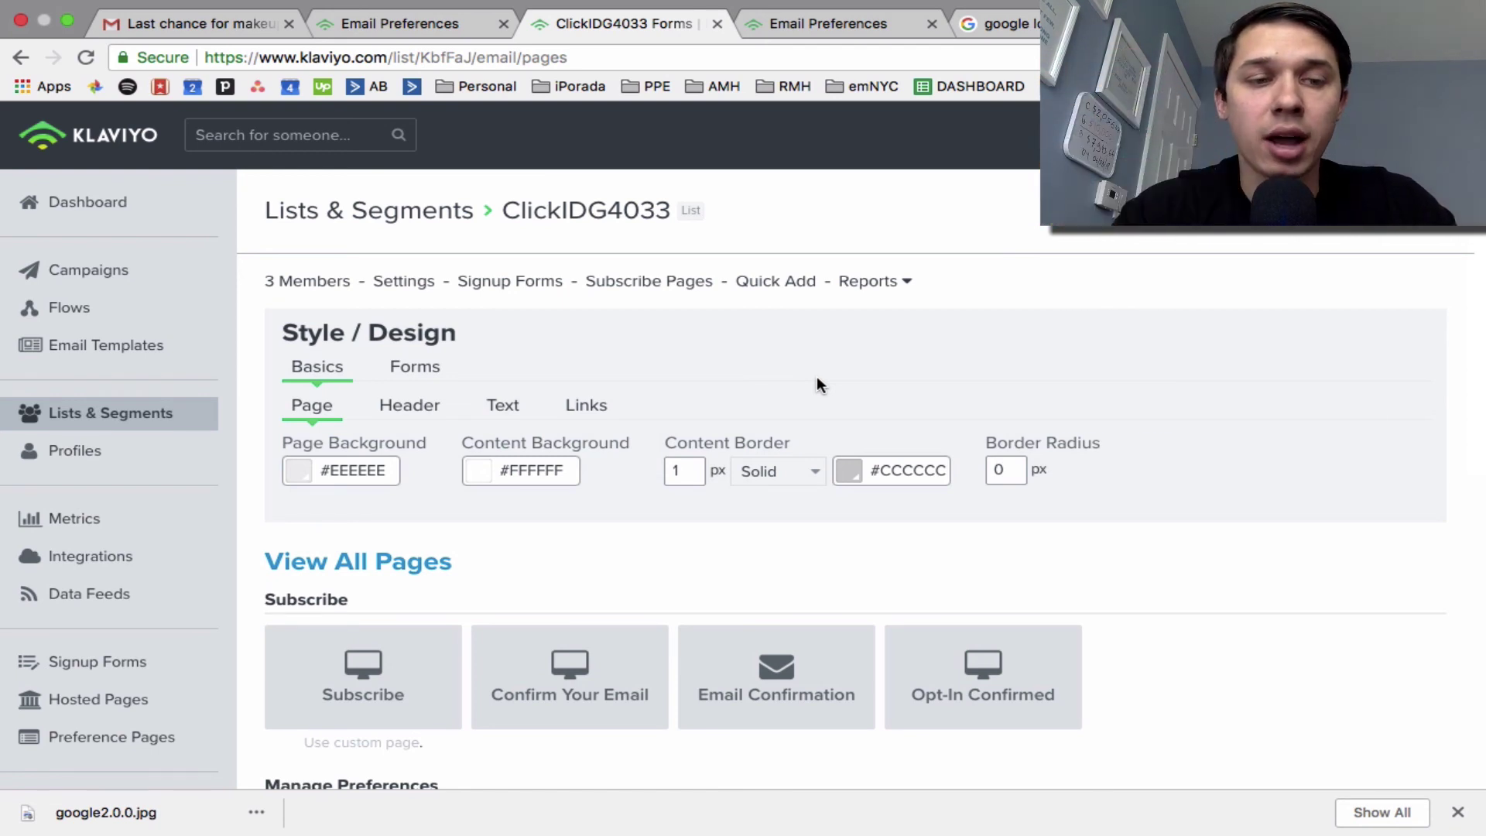
scroll(741, 413, down, 2)
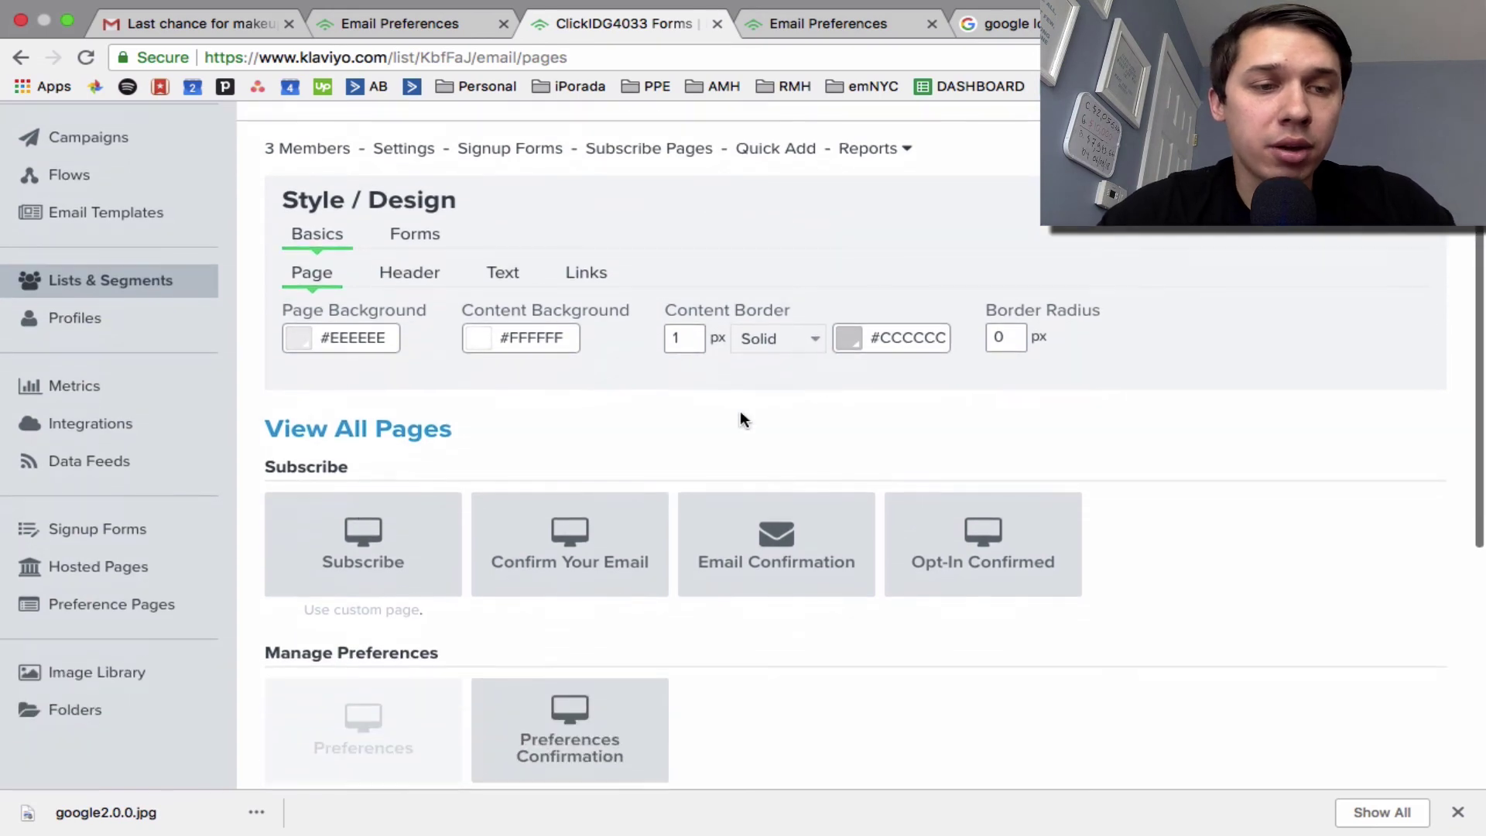
click(774, 25)
click(931, 25)
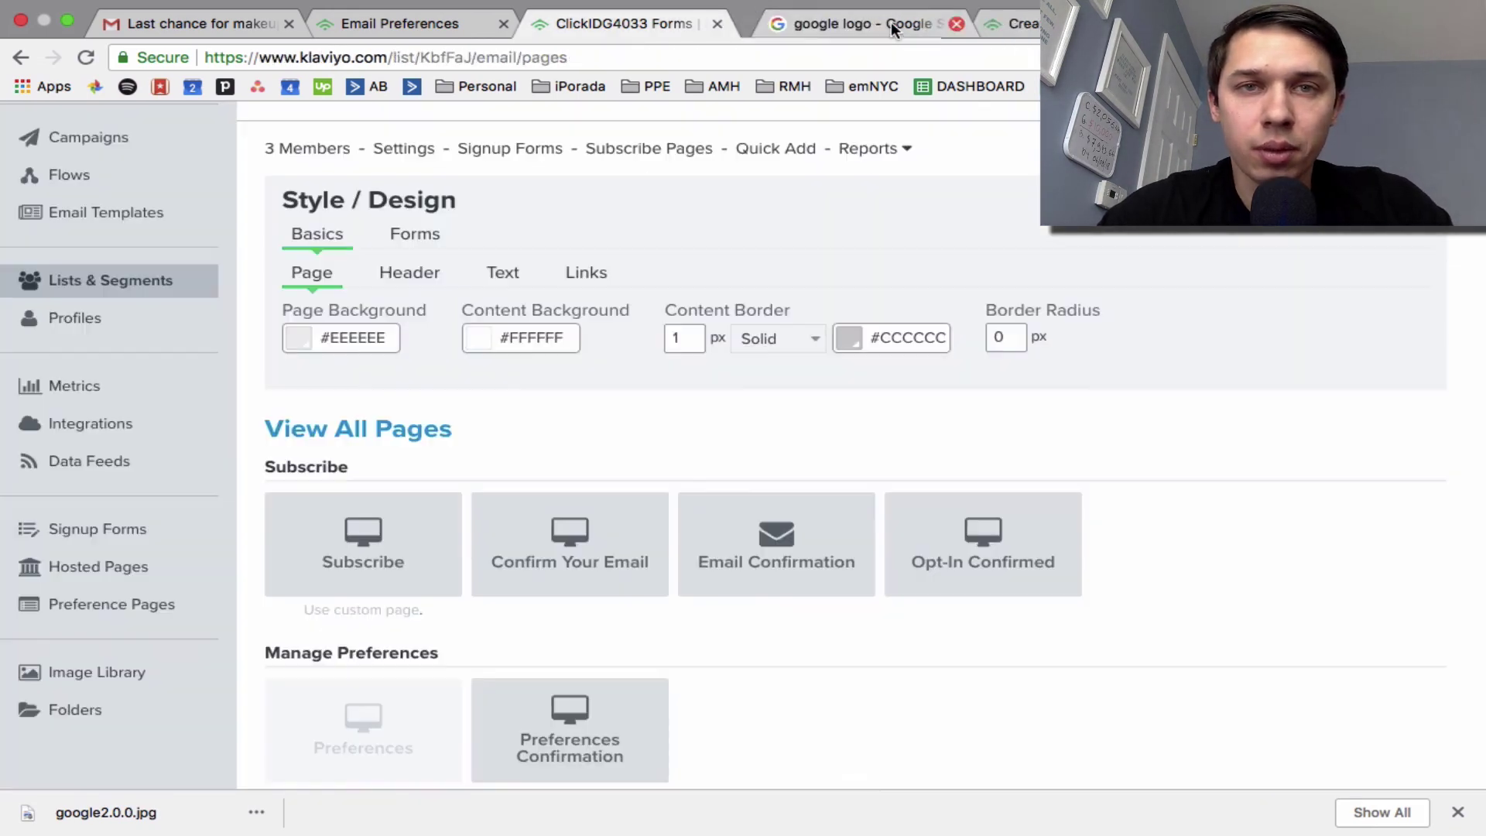
scroll(390, 465, down, 3)
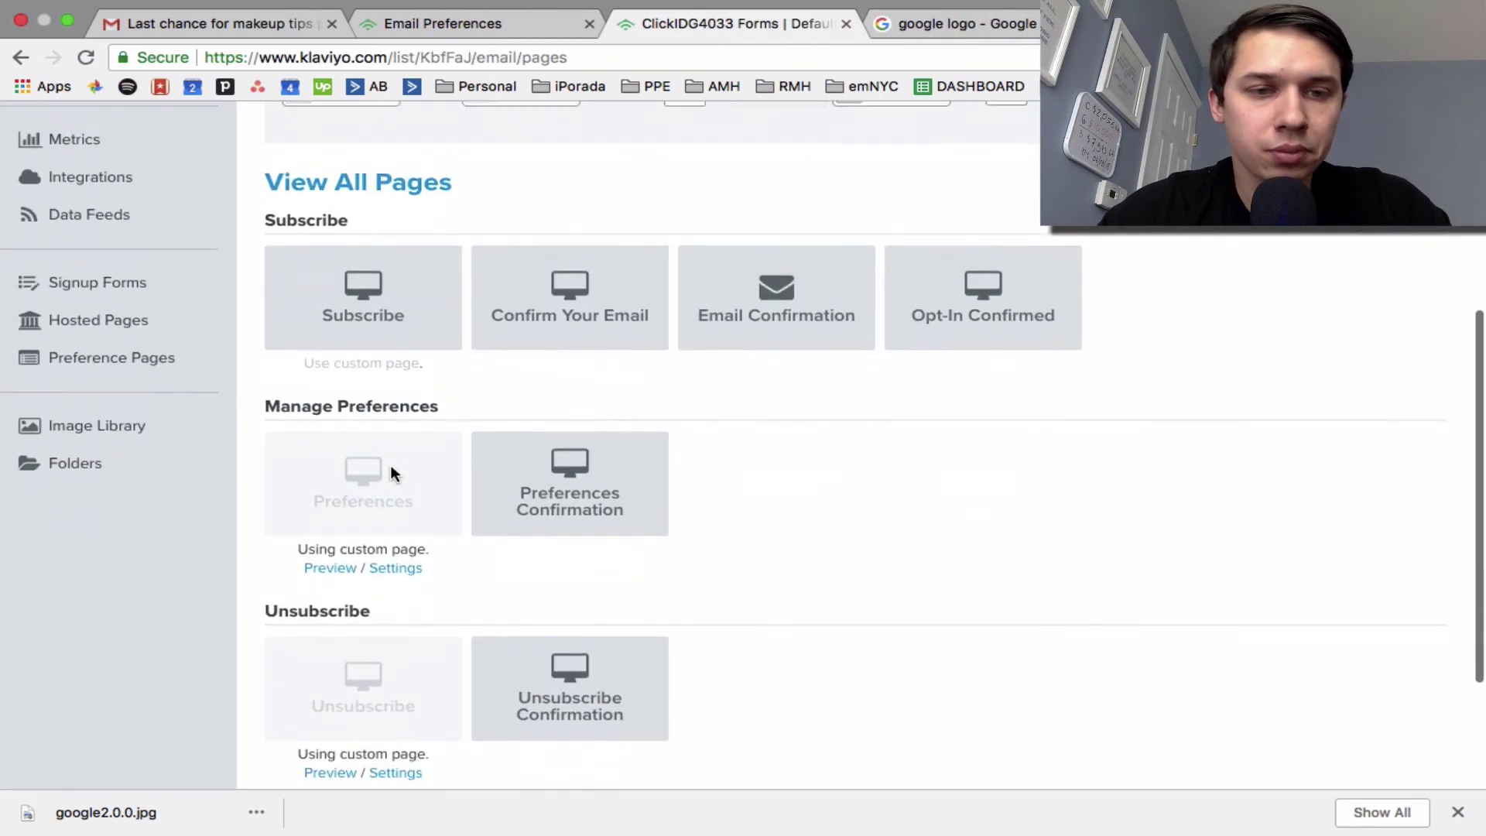
- Preview ClickIDG4033's Preferences page in a new tab and highlight the New Product Releases interest
click(329, 564)
click(851, 25)
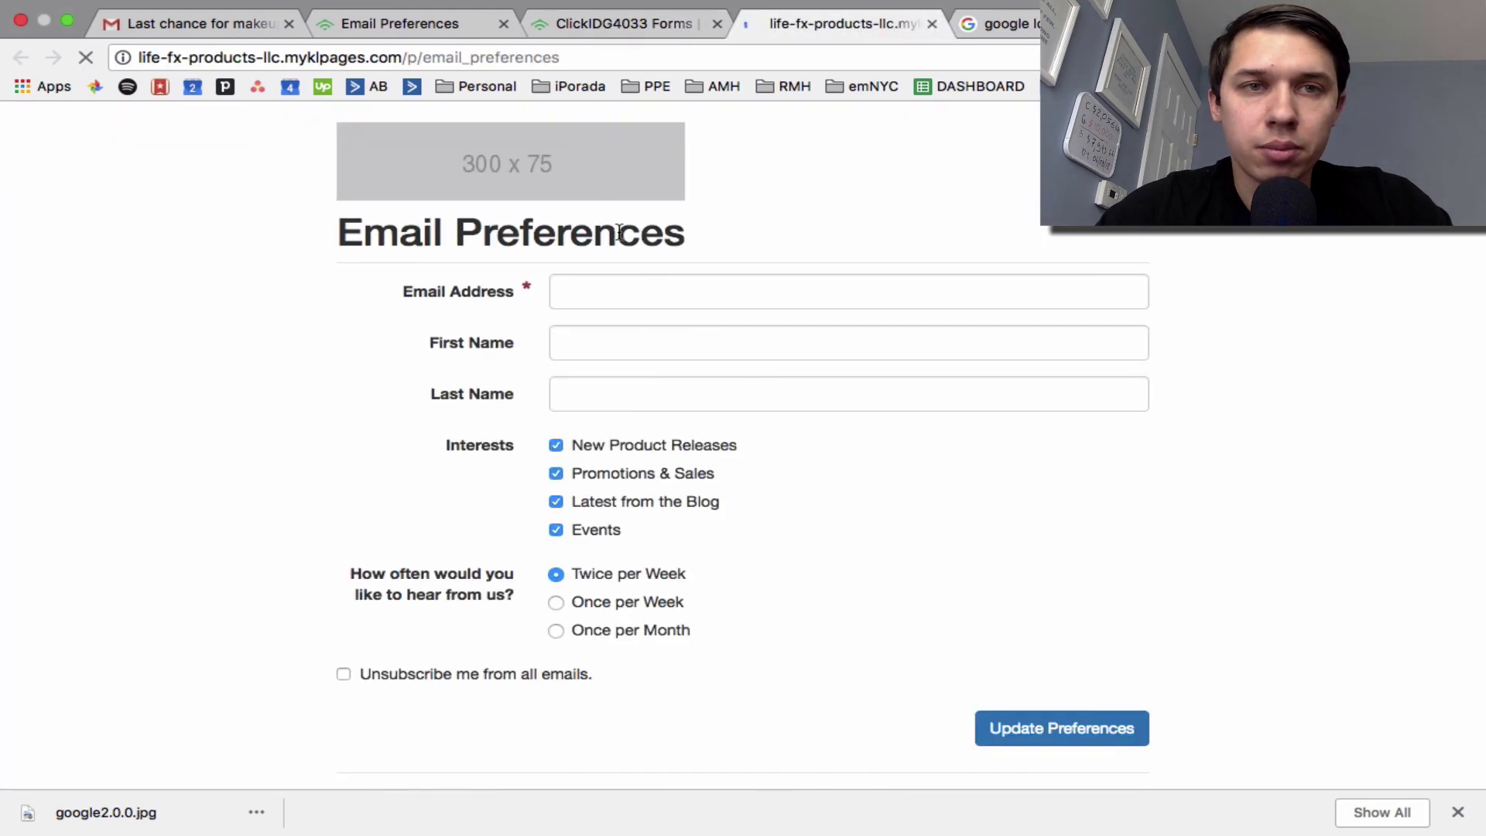
drag(738, 449, 591, 452)
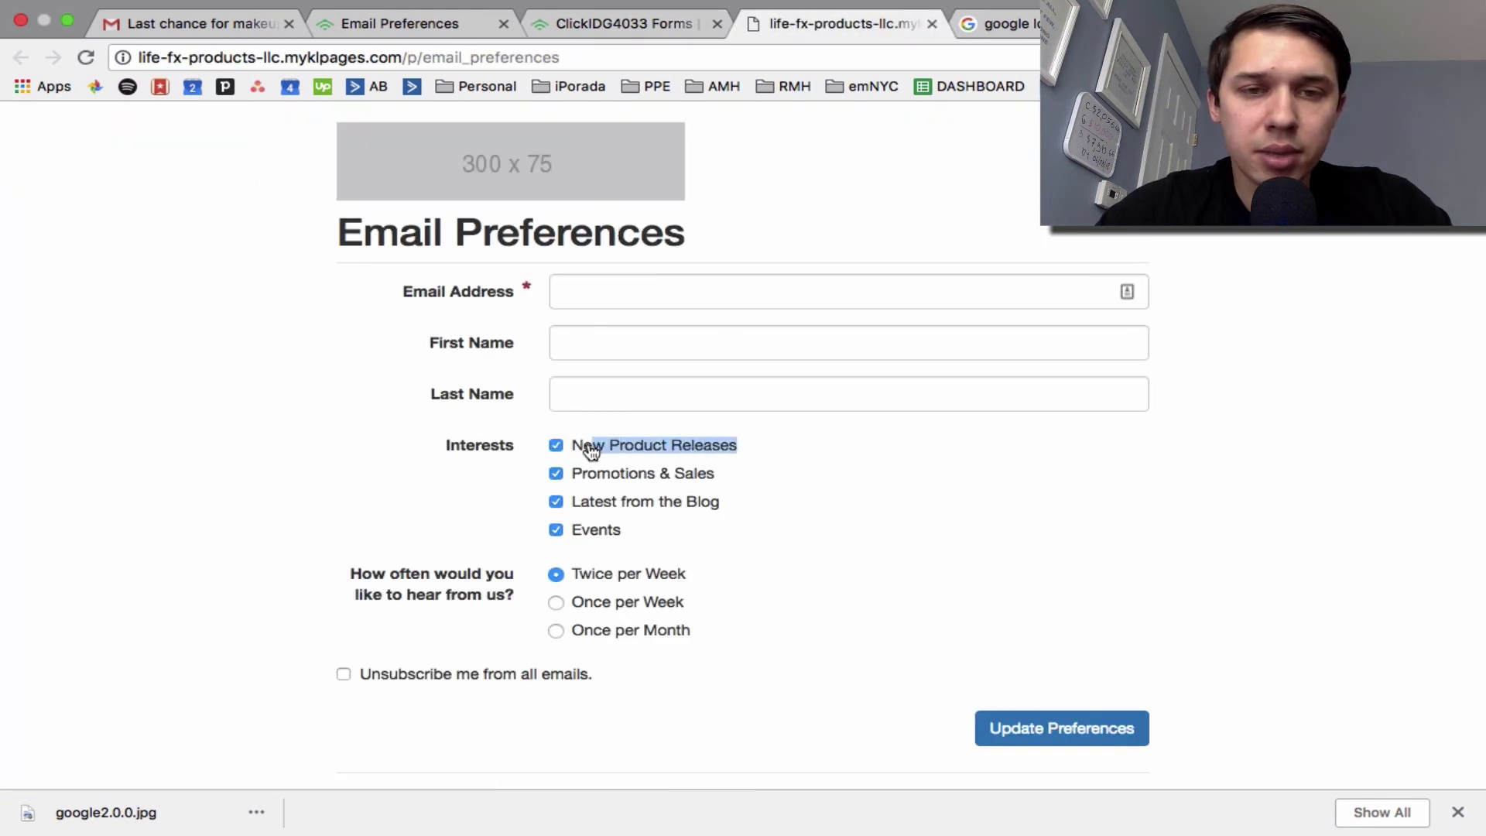